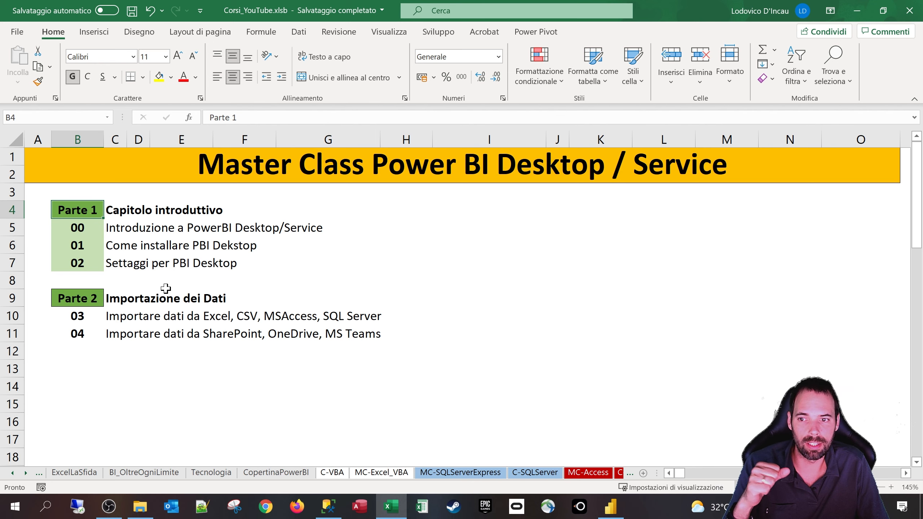
Step: Review the course outline, covering the Parte 1 and Parte 2 headings and lesson 03 on importing data
left_click(88, 301)
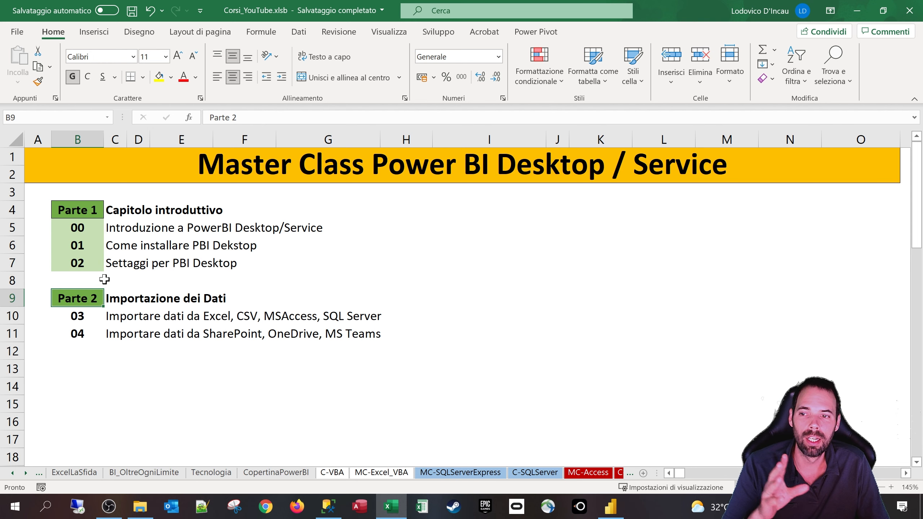
left_click(81, 212)
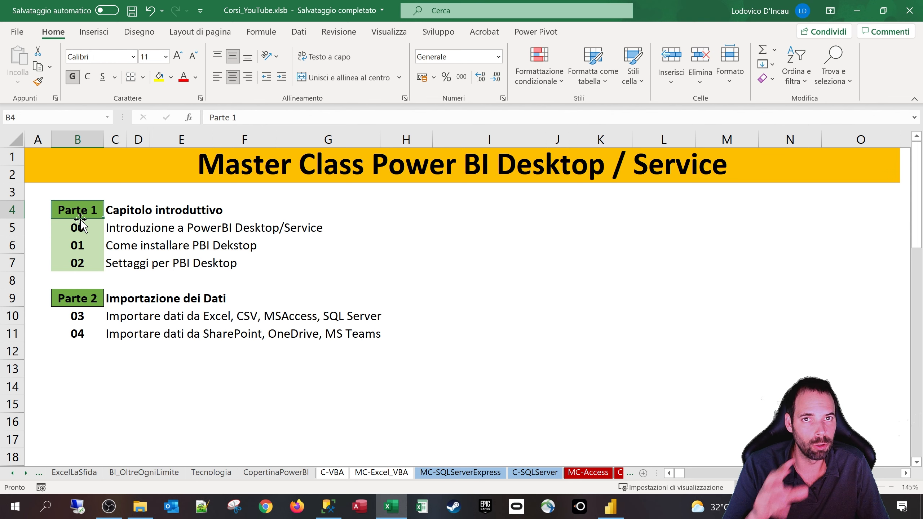
left_click(80, 299)
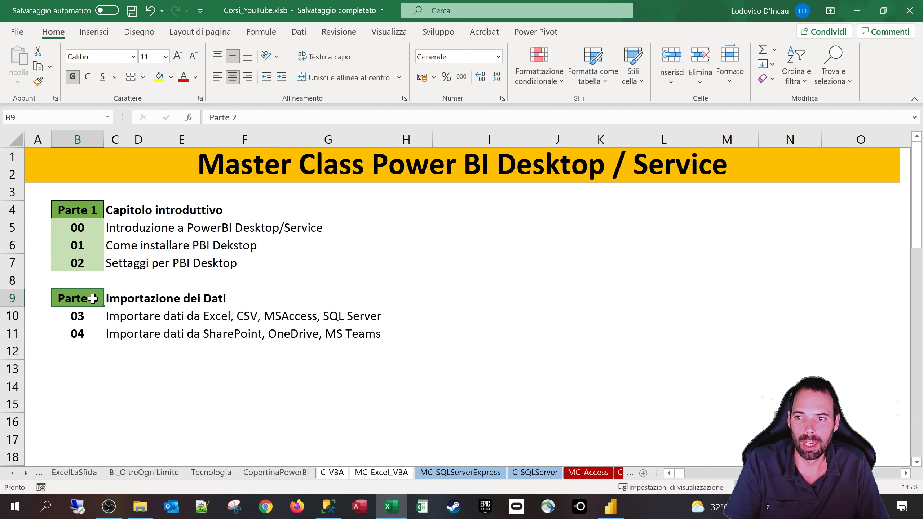
left_click_drag(89, 313, 360, 314)
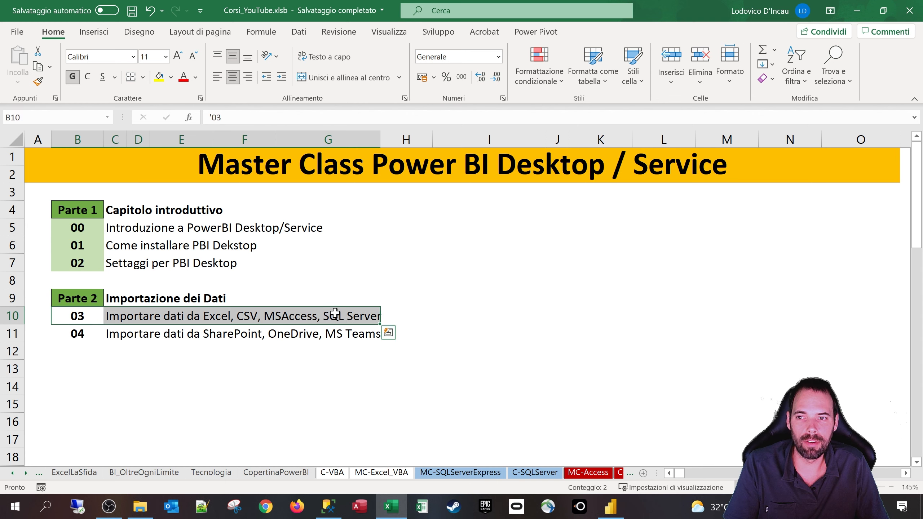
left_click(54, 299)
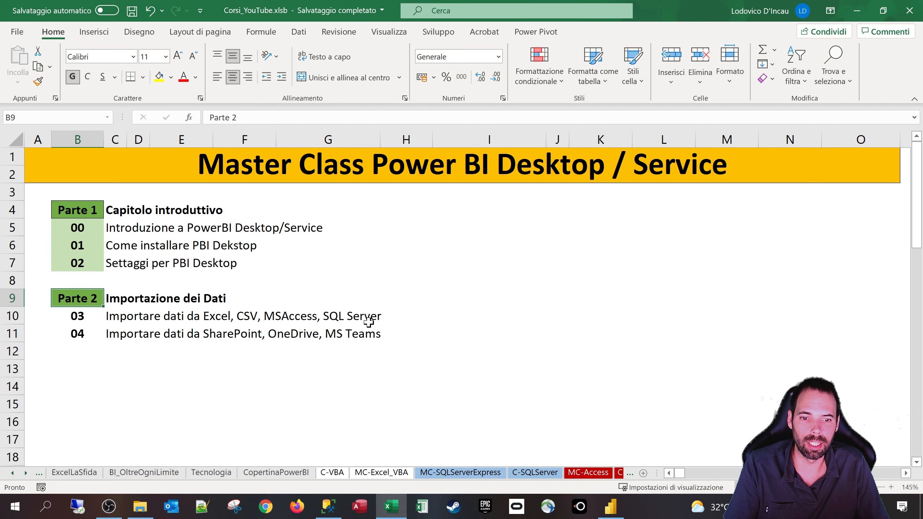
Step: Switch to Power BI Desktop and browse the complete list of data source connectors
left_click(611, 507)
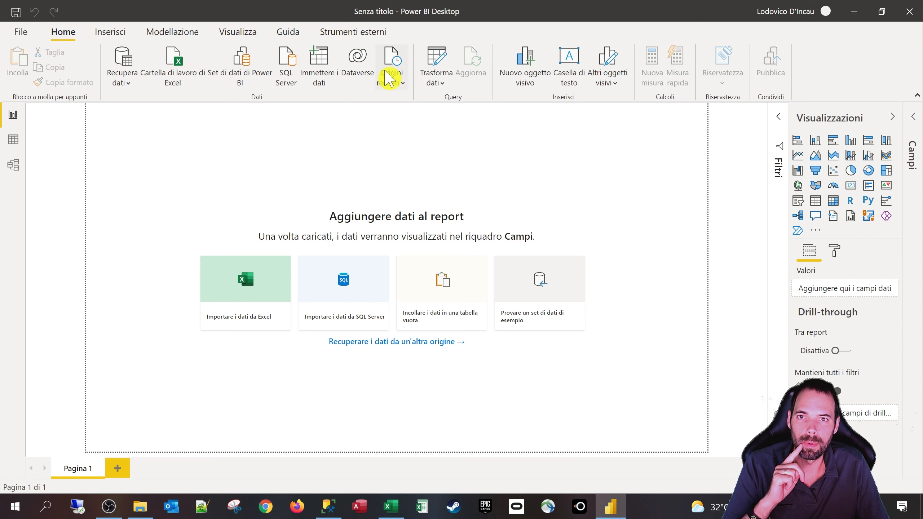
left_click(128, 83)
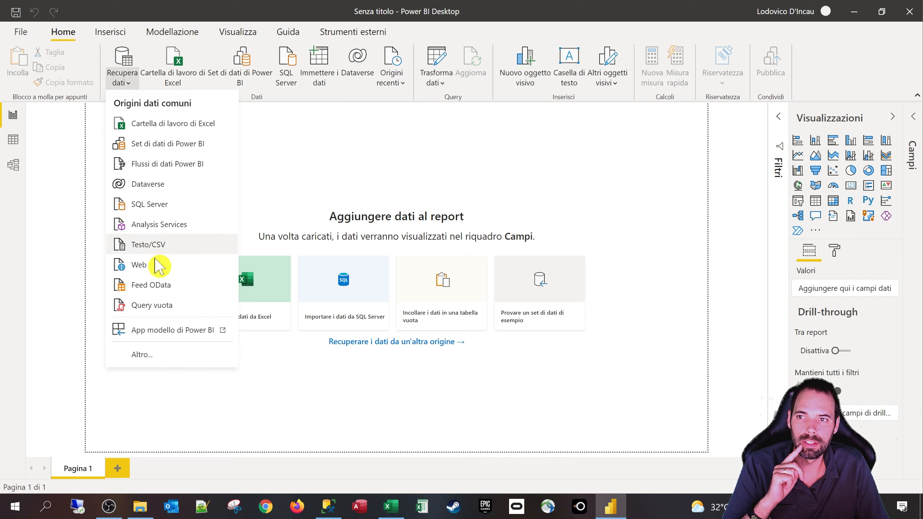
left_click(141, 363)
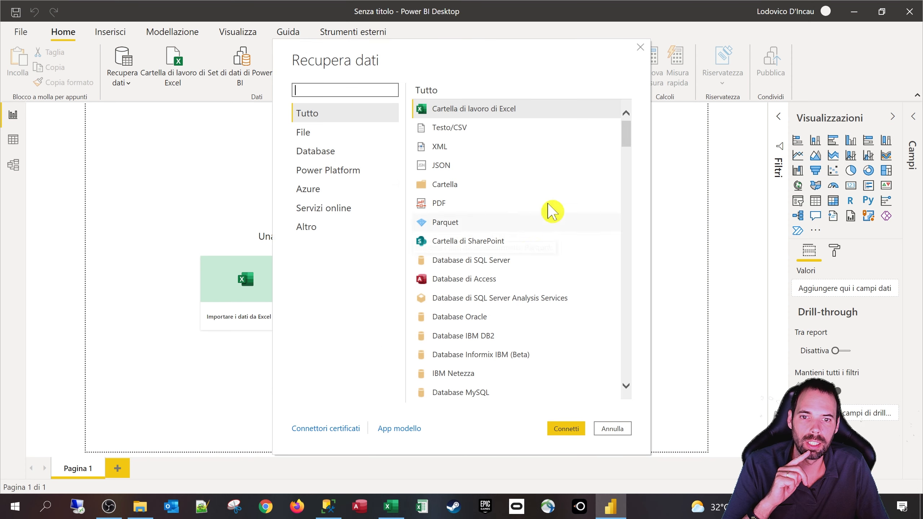
left_click_drag(632, 143, 631, 113)
Step: Search the data connectors for "csv", clear the search and dismiss the Recupera dati dialog
left_click(303, 89)
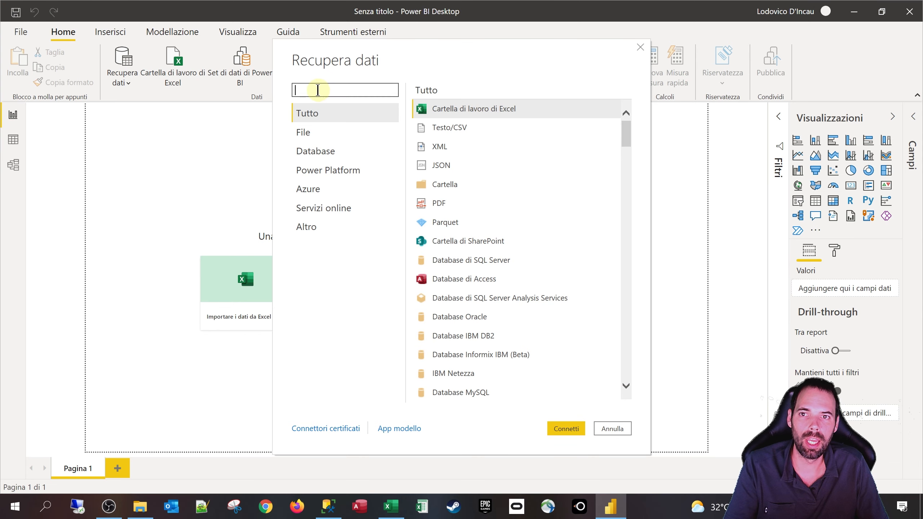
type("csv")
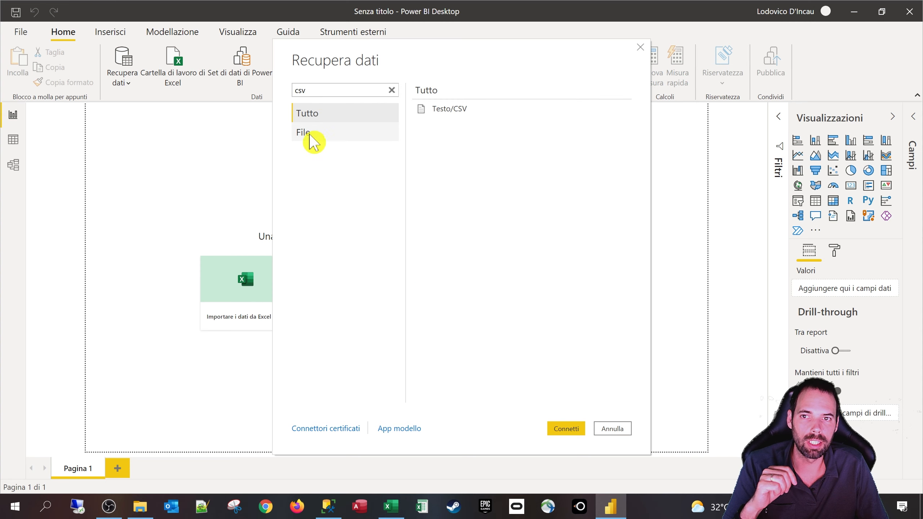
double_click(329, 90)
key("BackSpace")
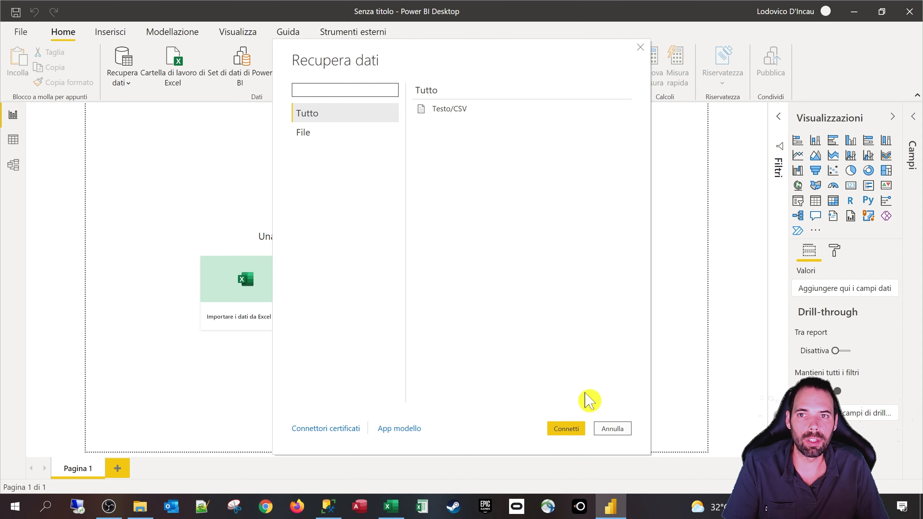
left_click(614, 430)
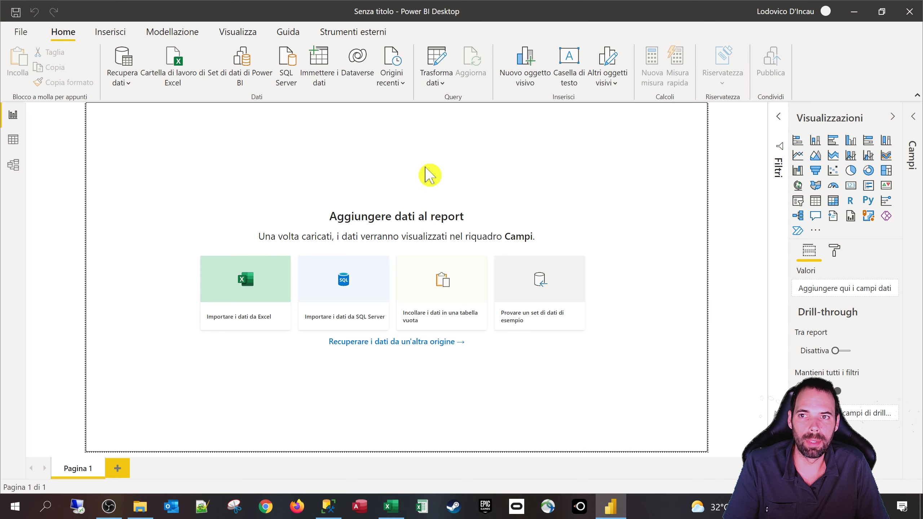
Step: Open the Power Query Editor maximised and bring up the complete list of new data sources
left_click(443, 83)
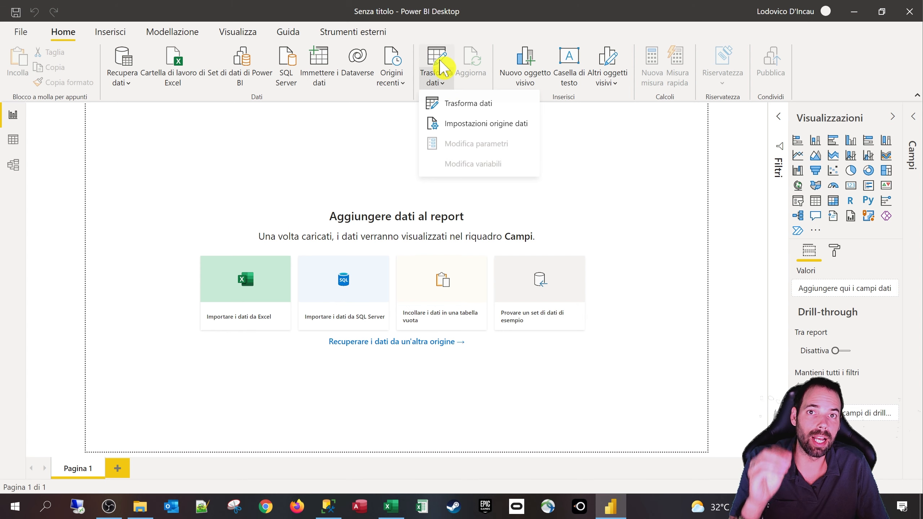
left_click(468, 108)
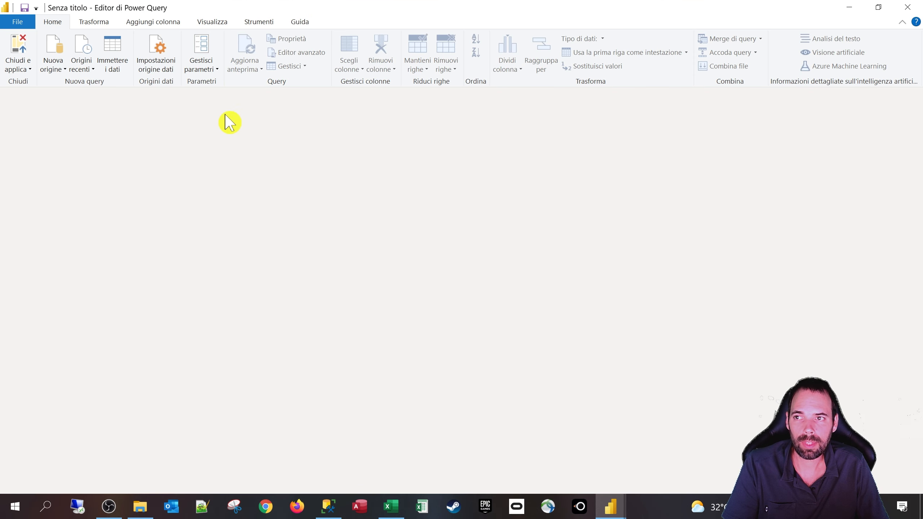
left_click_drag(320, 6, 339, 41)
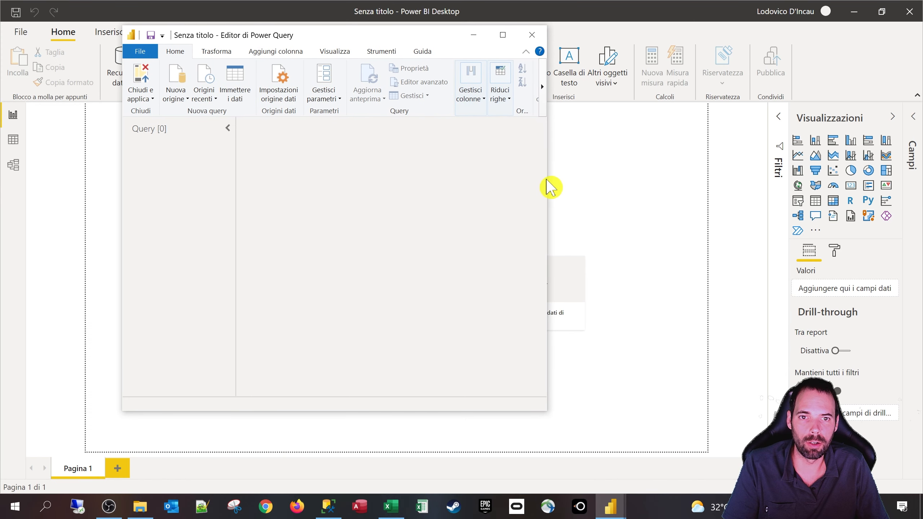
left_click_drag(548, 178, 825, 182)
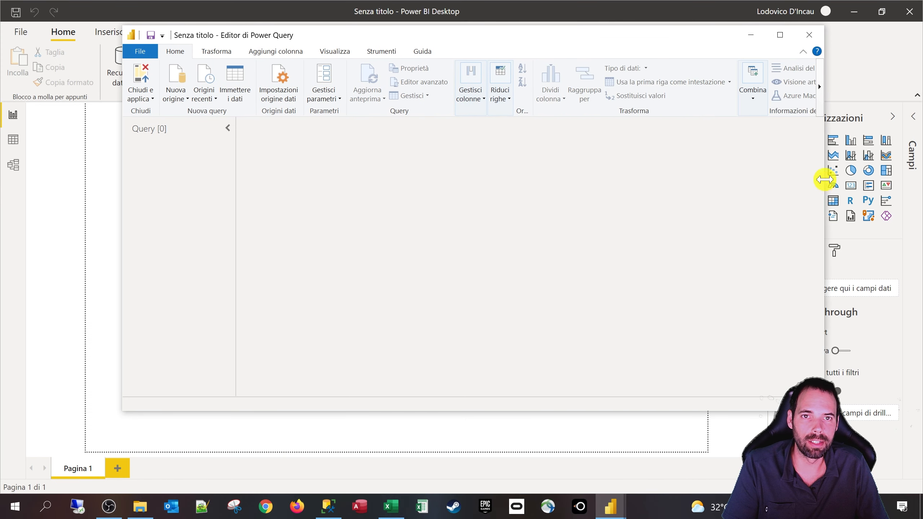
left_click_drag(592, 38, 549, 83)
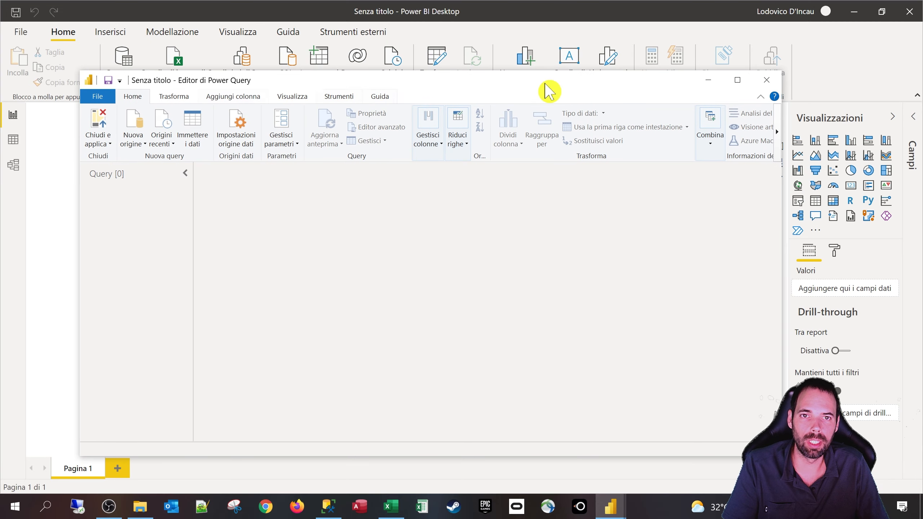
double_click(555, 82)
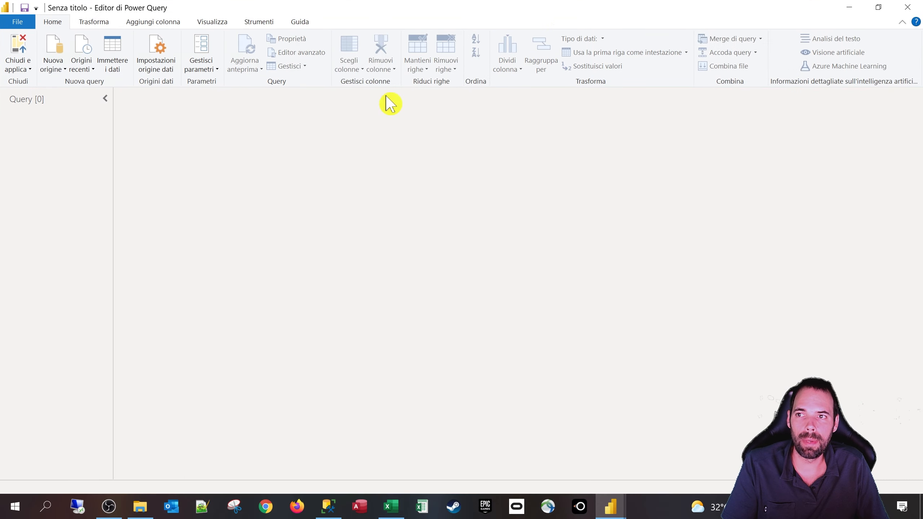
left_click(63, 70)
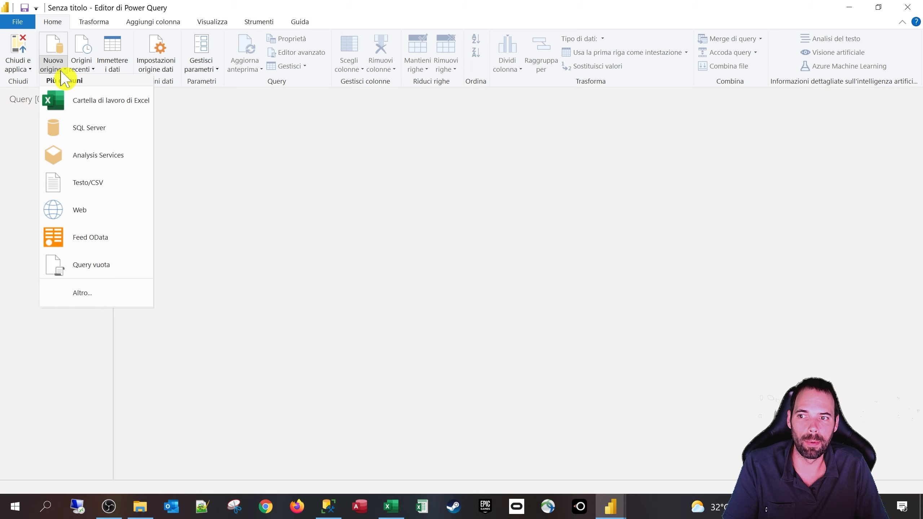
left_click(82, 294)
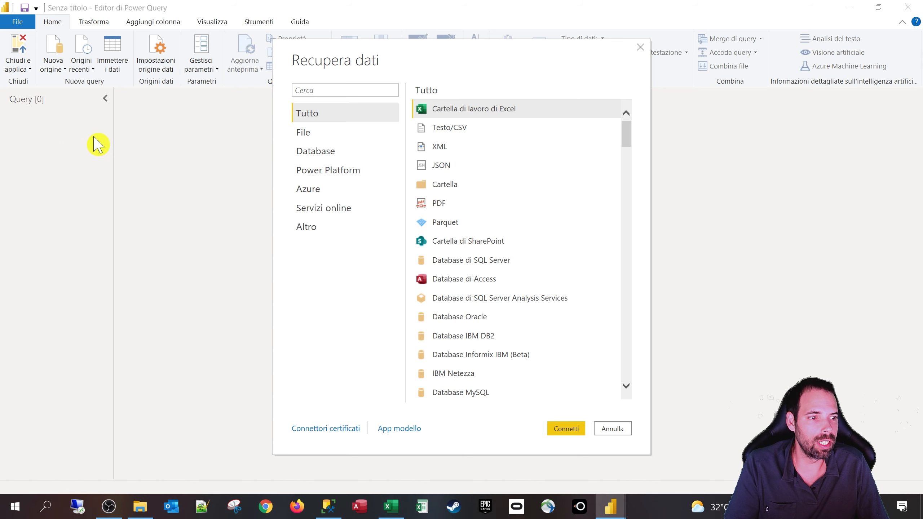
Step: Switch to File Explorer and examine the source files Dati.csv, DB_Venduto.accdb and WIP.xlsb in the Sorgenti folder
left_click(137, 514)
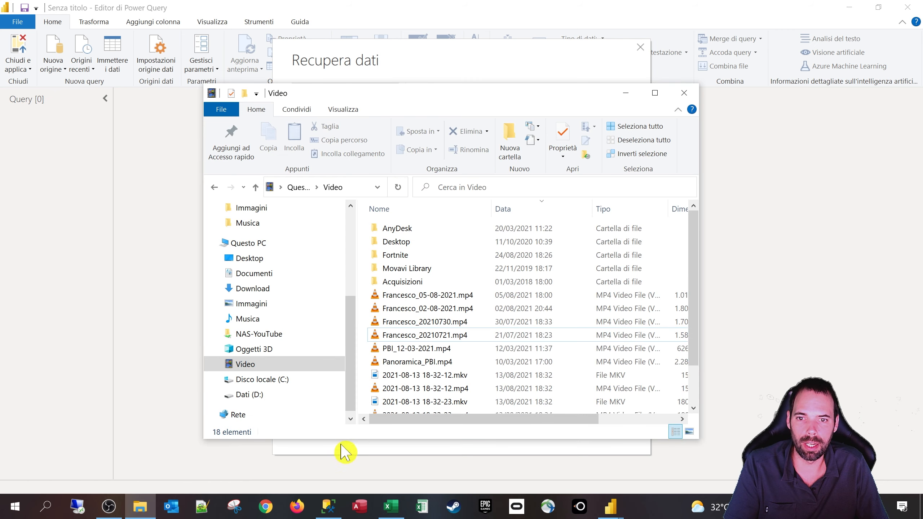
double_click(421, 240)
left_click_drag(429, 298, 370, 225)
left_click(409, 300)
left_click(398, 229)
left_click(425, 243)
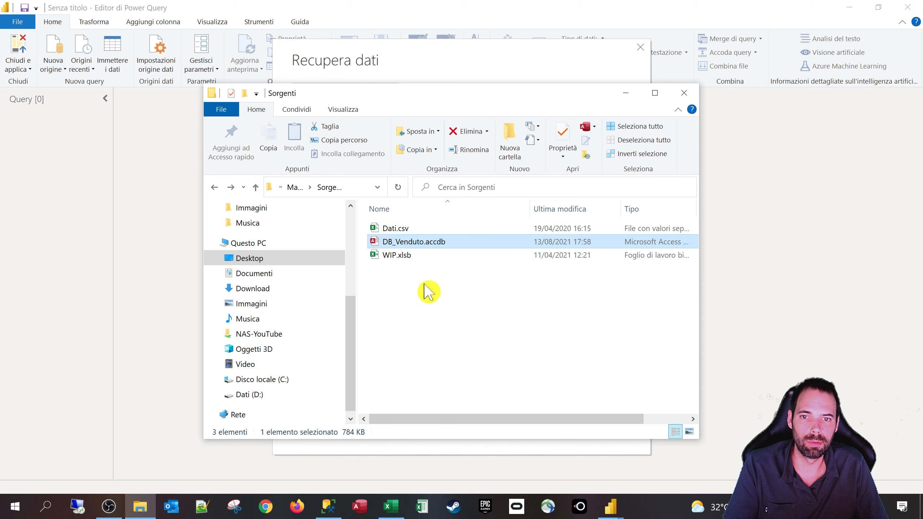
left_click(397, 257)
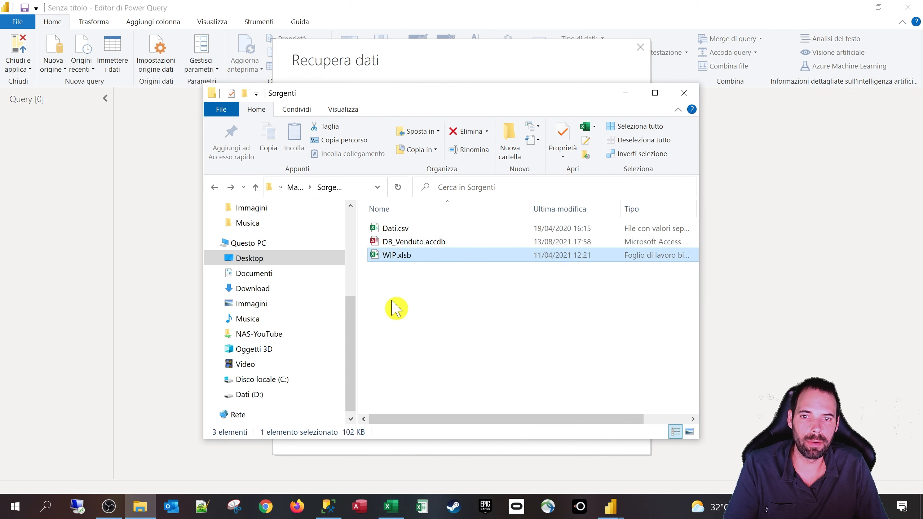
left_click(397, 308)
left_click(415, 256)
Step: Open DB_Venduto.accdb in Access to view its tables and close the database again
double_click(414, 242)
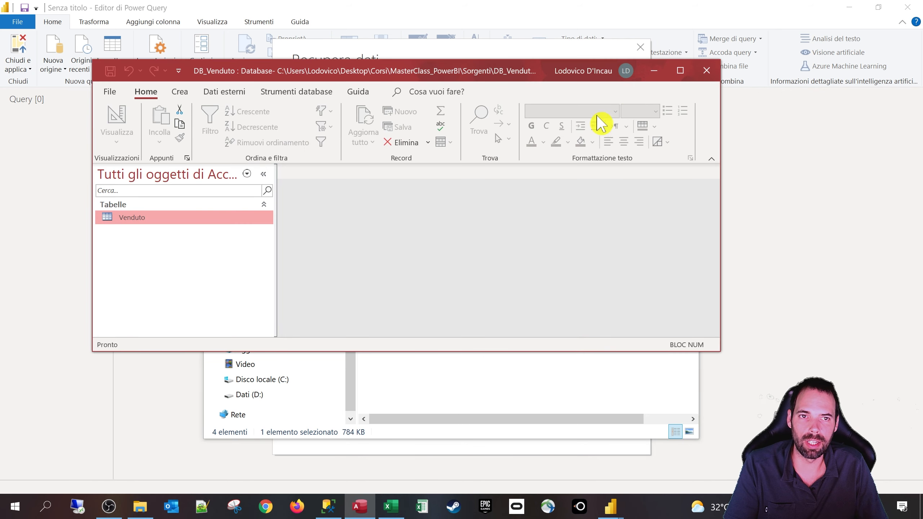
left_click(712, 73)
left_click(459, 354)
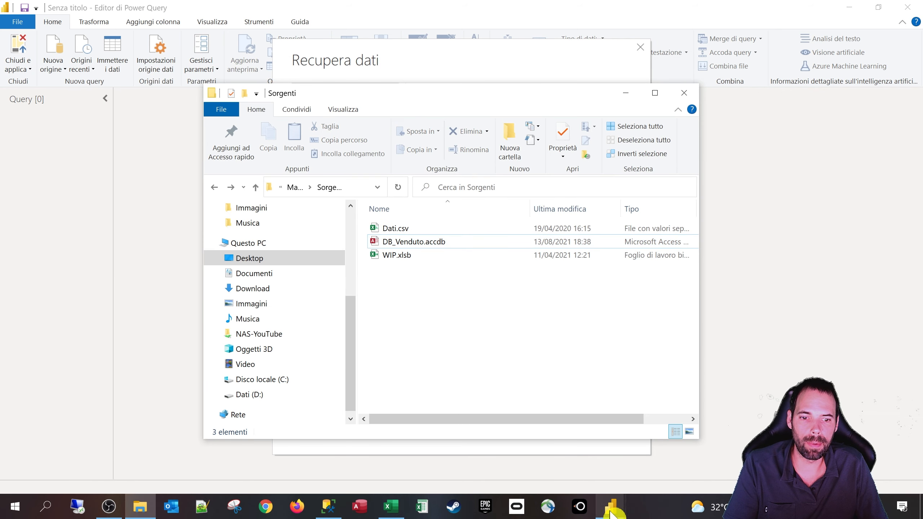
Step: Switch to SQL Server Management Studio, examine the tables of the AdventureWorks2019 database, collapse it again and minimise the window
left_click(329, 507)
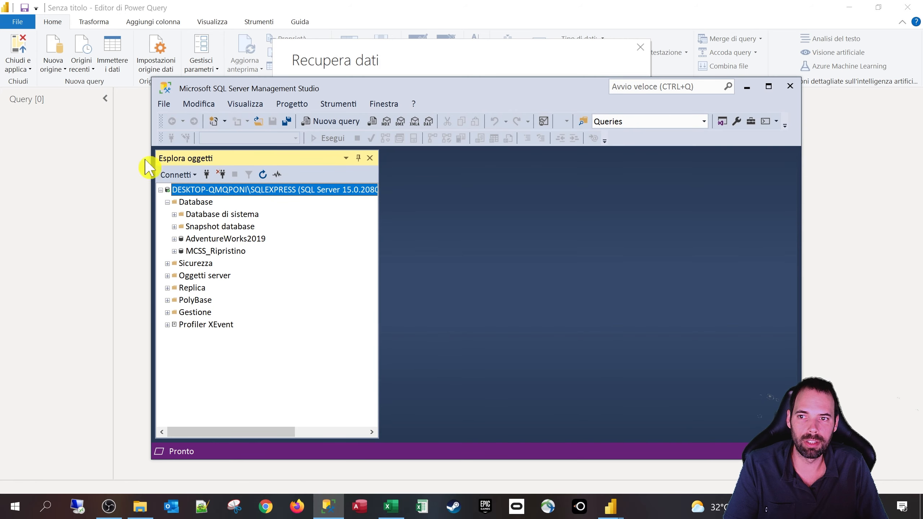
left_click(222, 240)
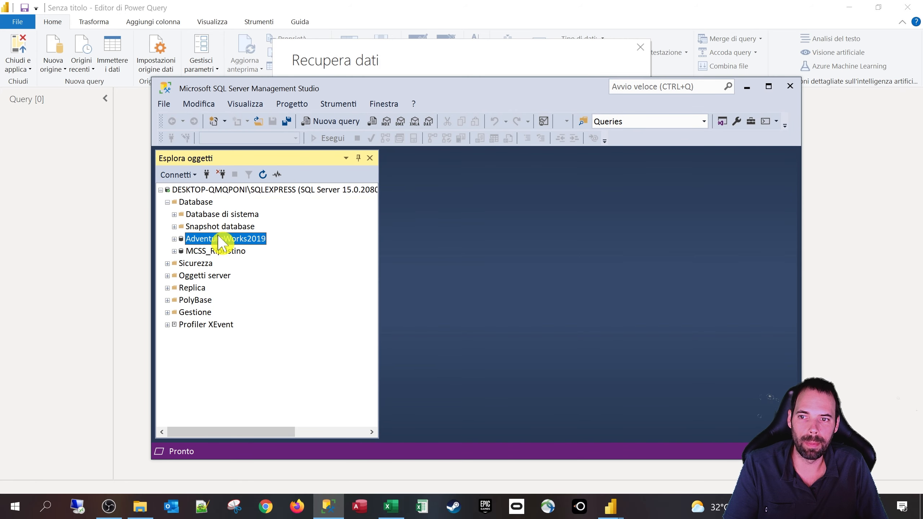
left_click(174, 239)
left_click(181, 263)
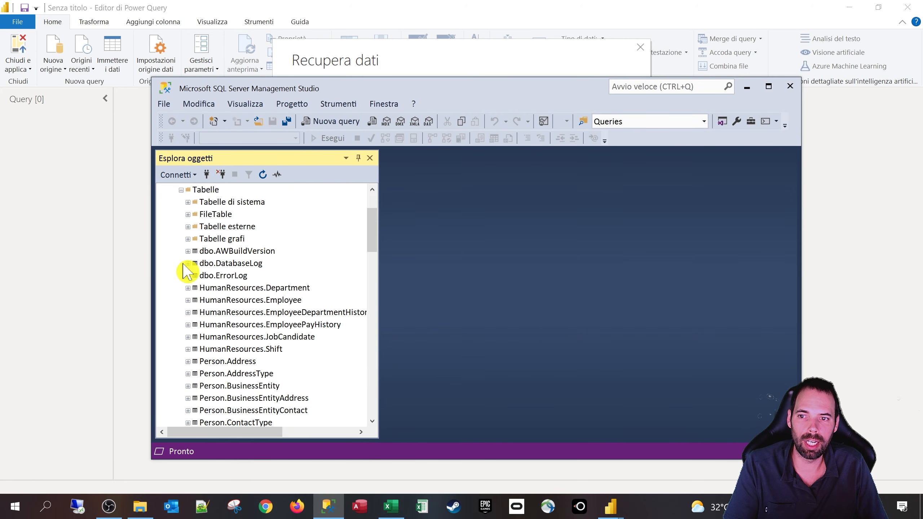
left_click(233, 324)
left_click(252, 386)
scroll(252, 375, "down", 3)
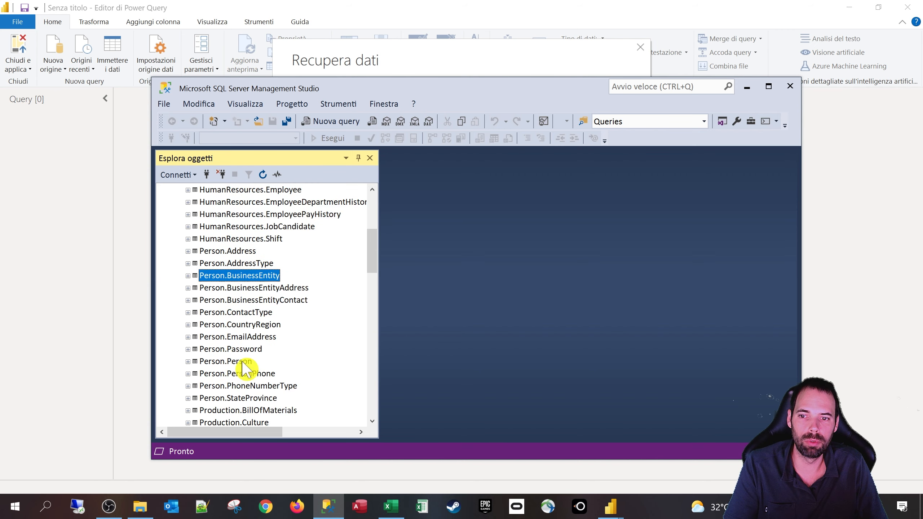
scroll(244, 360, "up", 3)
scroll(242, 347, "up", 2)
left_click(181, 263)
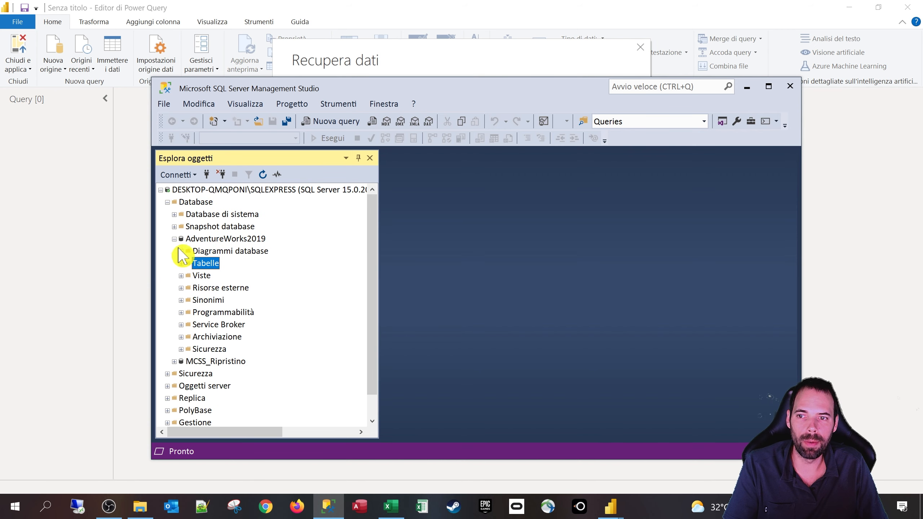
left_click(174, 239)
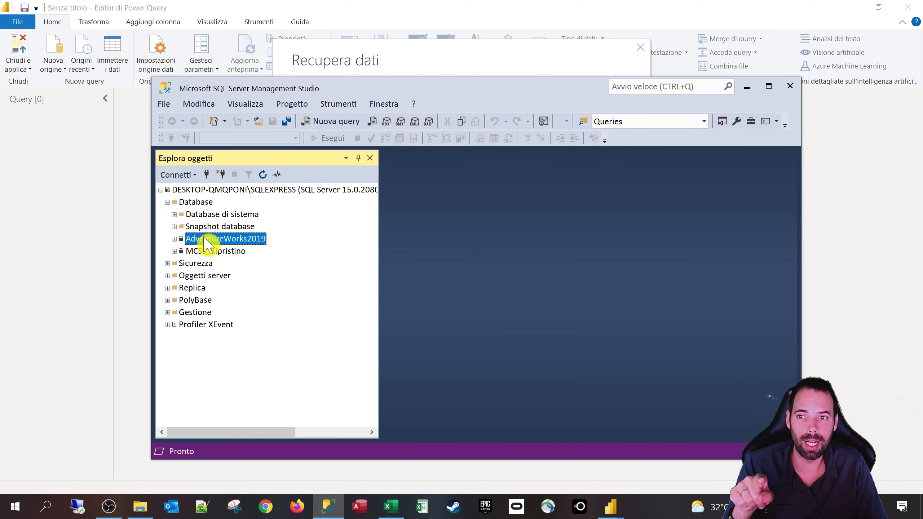
left_click(747, 87)
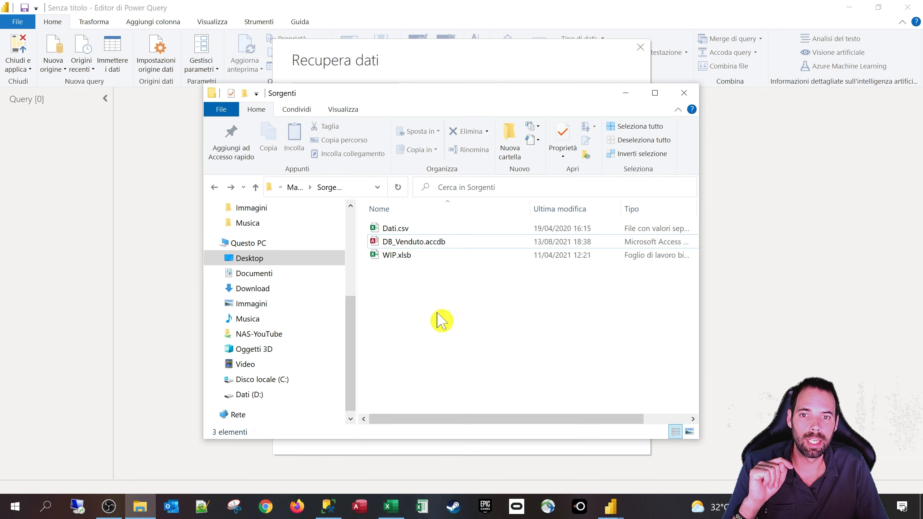
Step: Point out the three source files in the Sorgenti folder by selecting them, clear the selection and return to the Recupera dati dialog
left_click_drag(439, 319, 388, 231)
left_click_drag(441, 319, 389, 229)
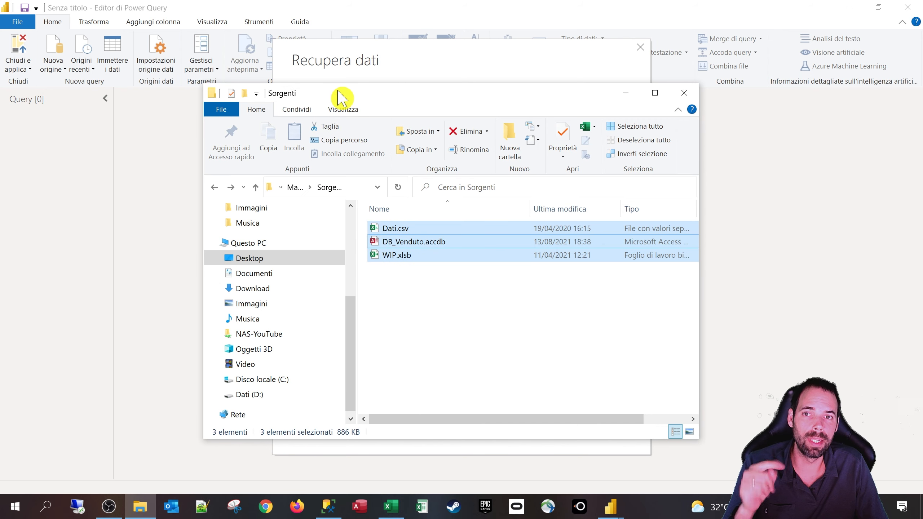
left_click(429, 303)
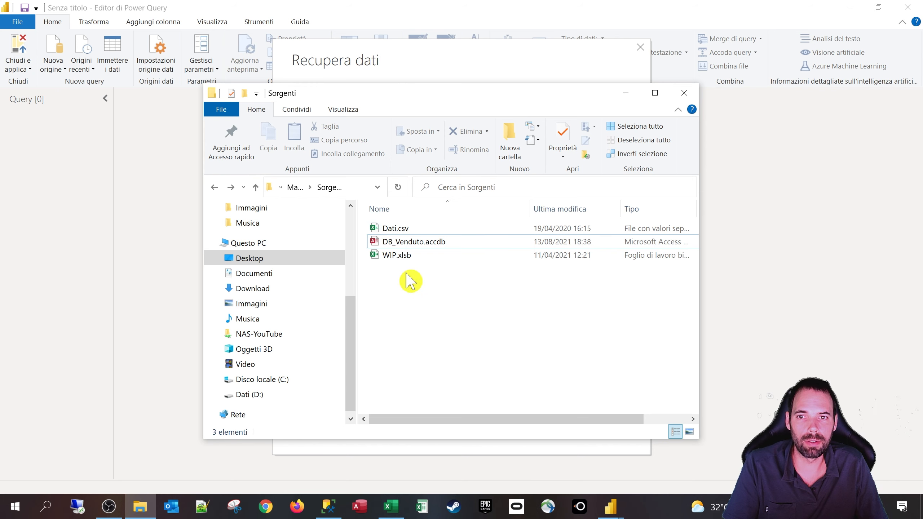
left_click_drag(411, 187, 583, 187)
left_click(441, 69)
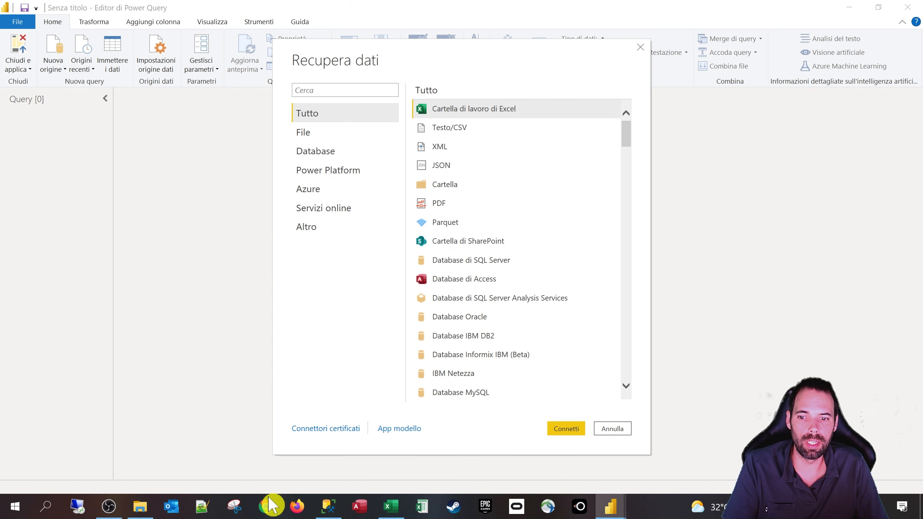
Step: Choose Testo/CSV as the data source, connect to it and reposition the file selection dialog
left_click(147, 512)
left_click(413, 58)
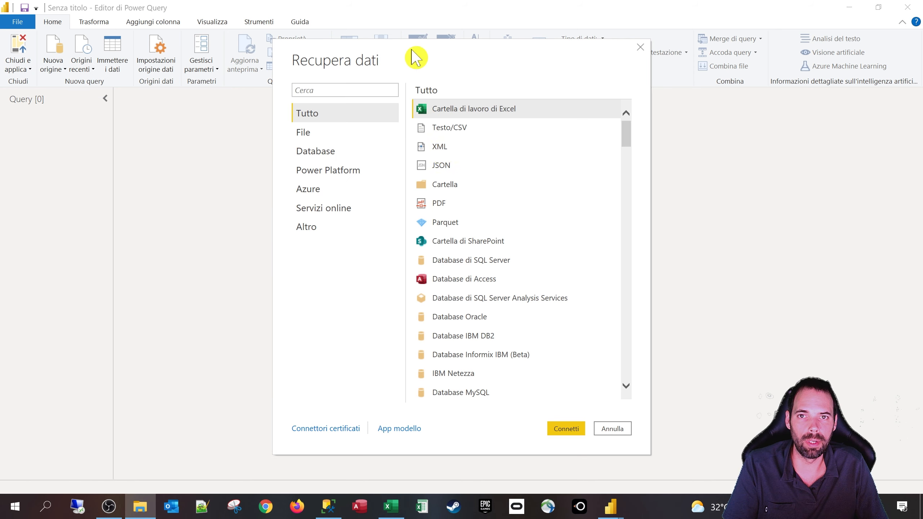
left_click(459, 131)
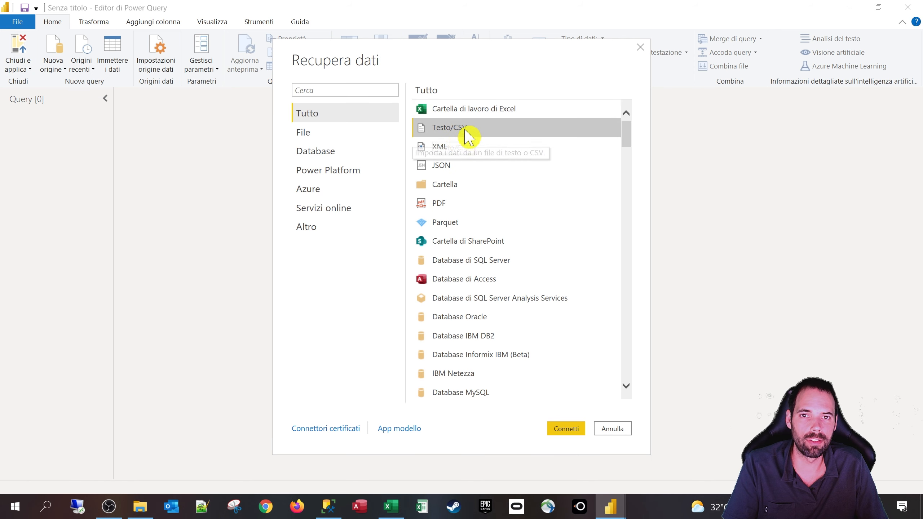
left_click(567, 429)
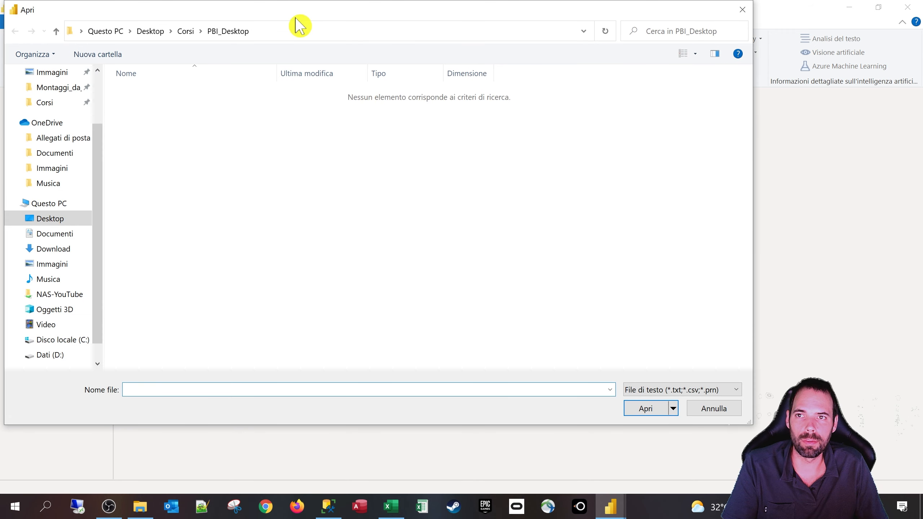
left_click_drag(299, 25, 380, 48)
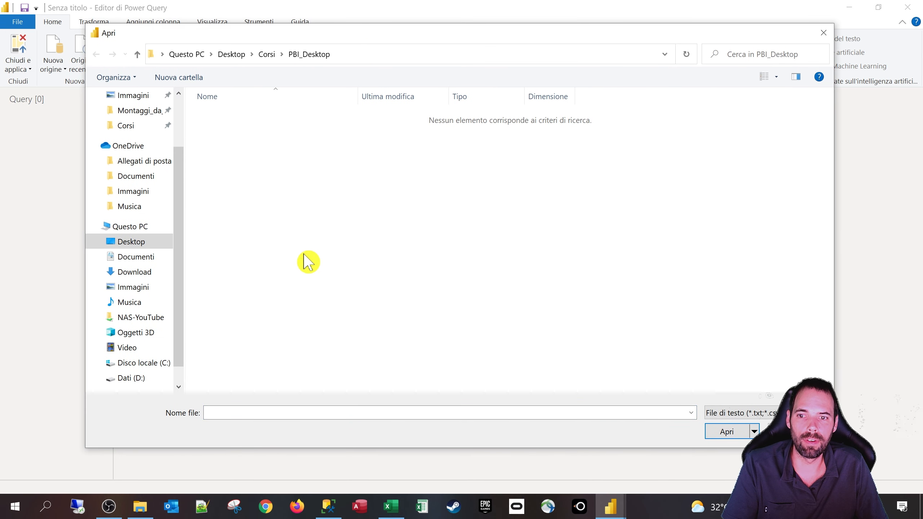
Step: Copy the path of the Sorgenti folder from File Explorer and use it to open that folder in the Apri dialog
left_click(140, 507)
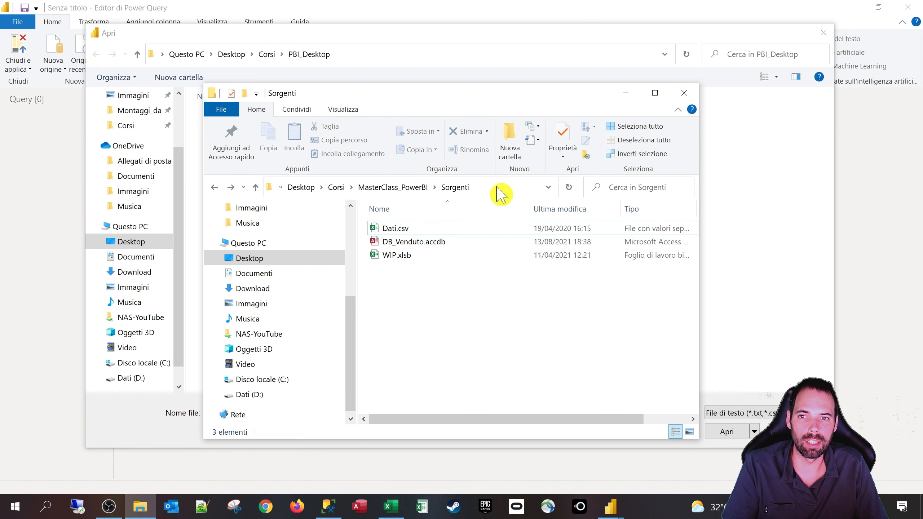
left_click(499, 194)
key("ctrl+c")
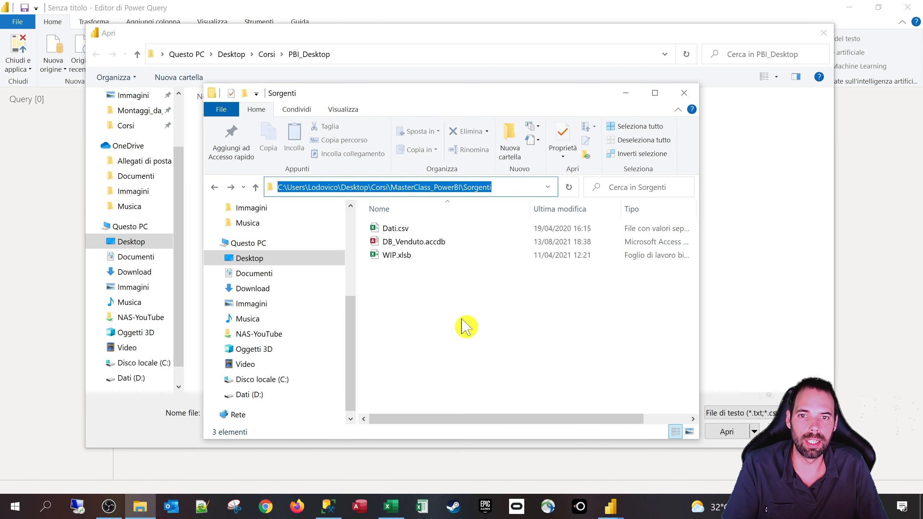
left_click(467, 327)
left_click(404, 54)
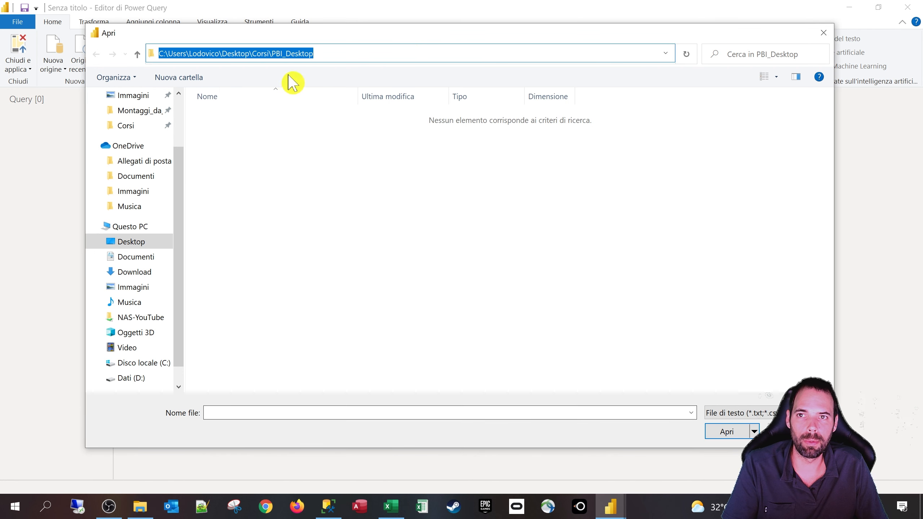
left_click(250, 413)
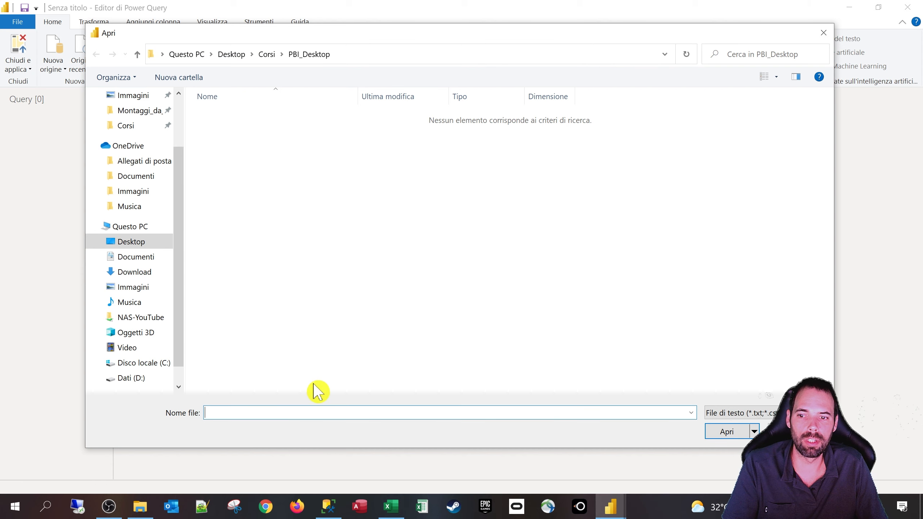
key("ctrl+v")
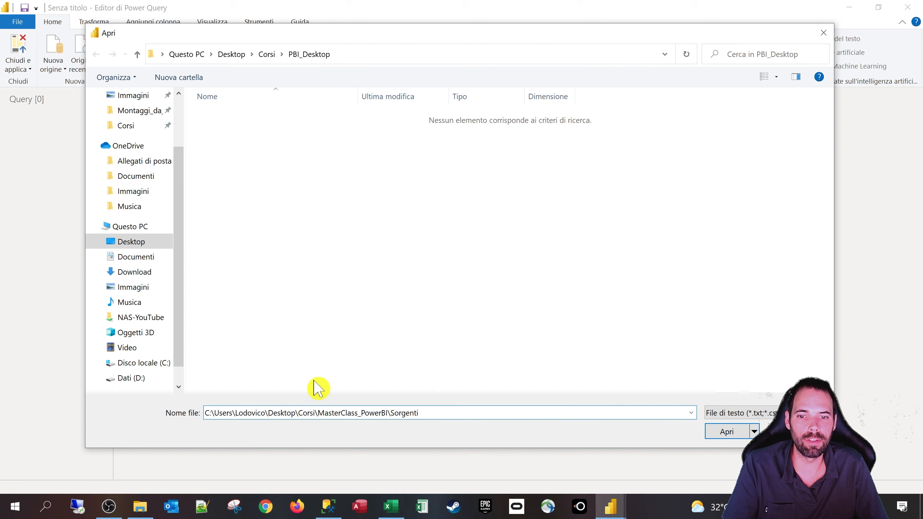
key("Return")
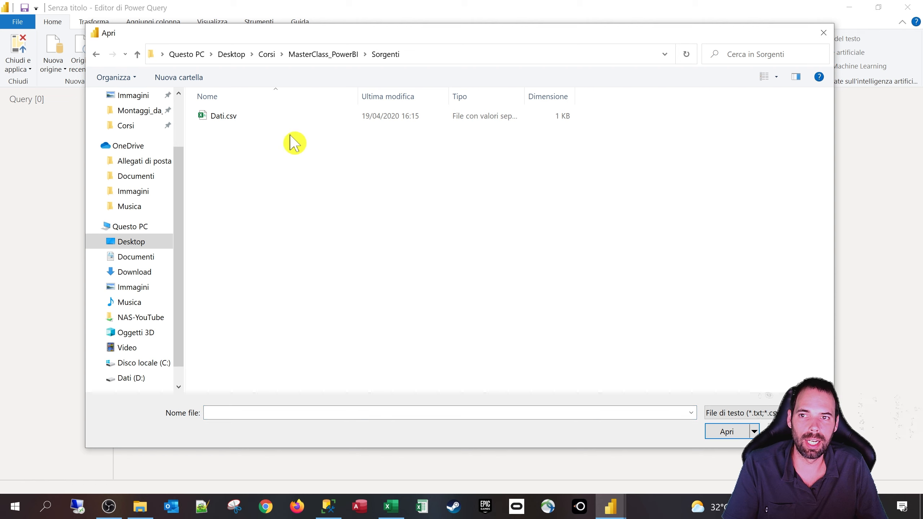
Step: Select Dati.csv, compare the dialog's file list with the Sorgenti folder in File Explorer, and minimise that window
left_click(223, 116)
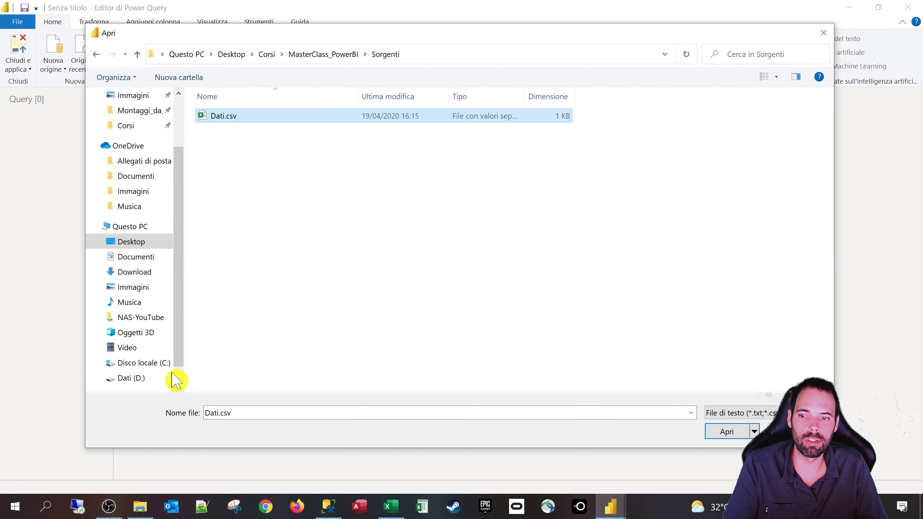
left_click(140, 506)
left_click_drag(471, 300, 403, 232)
left_click(472, 337)
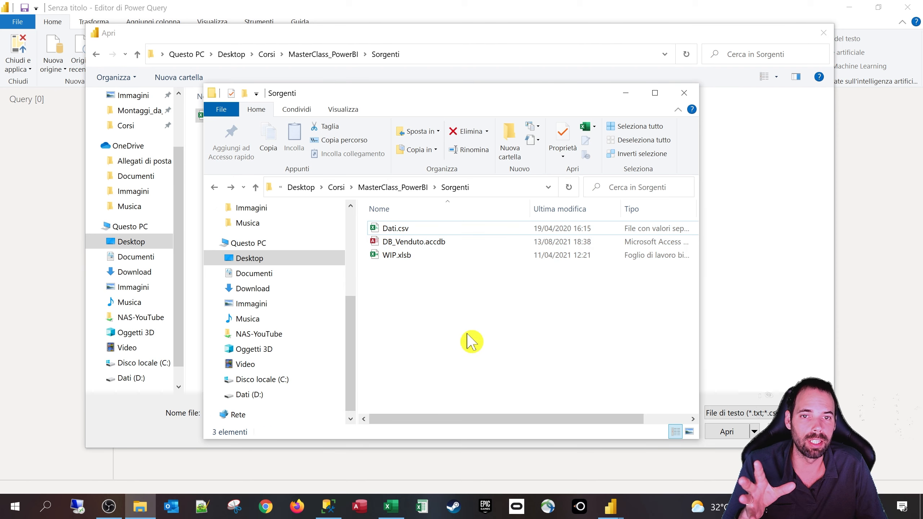
left_click(626, 93)
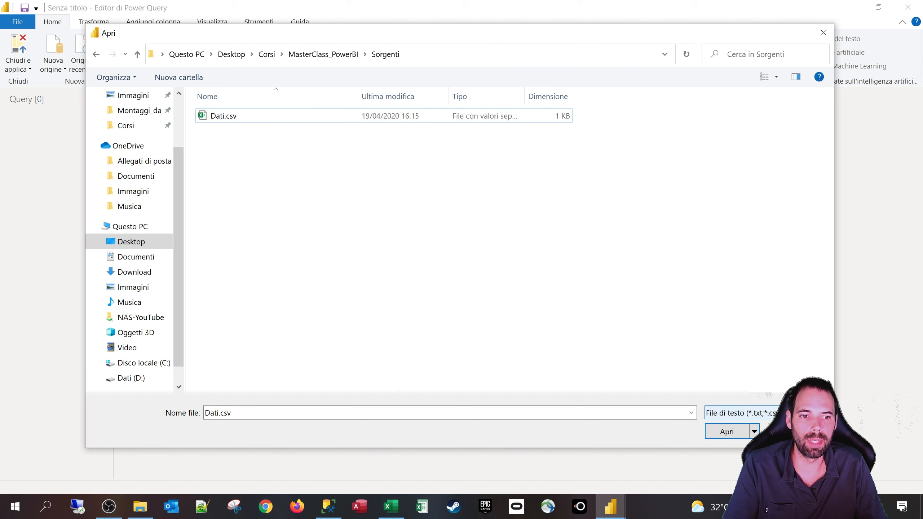
Step: Open Dati.csv from the Sorgenti folder to preview its data
left_click(214, 116)
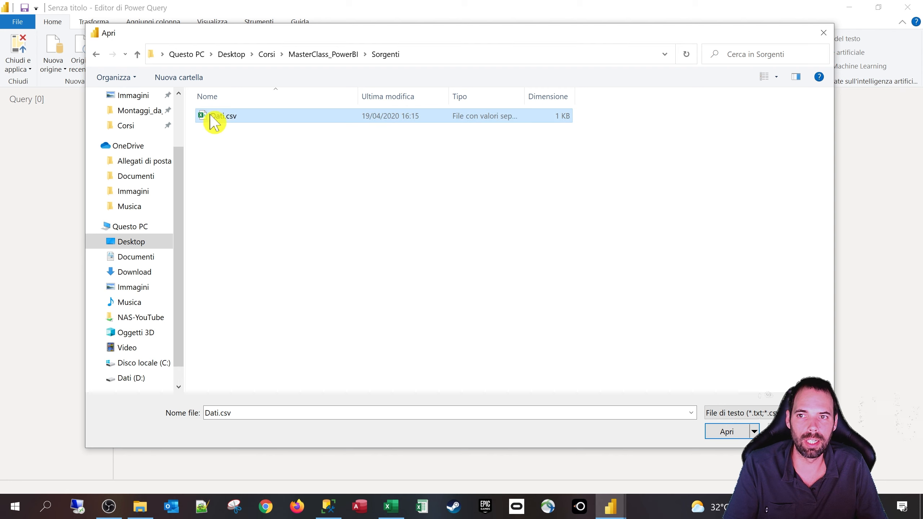
left_click(754, 432)
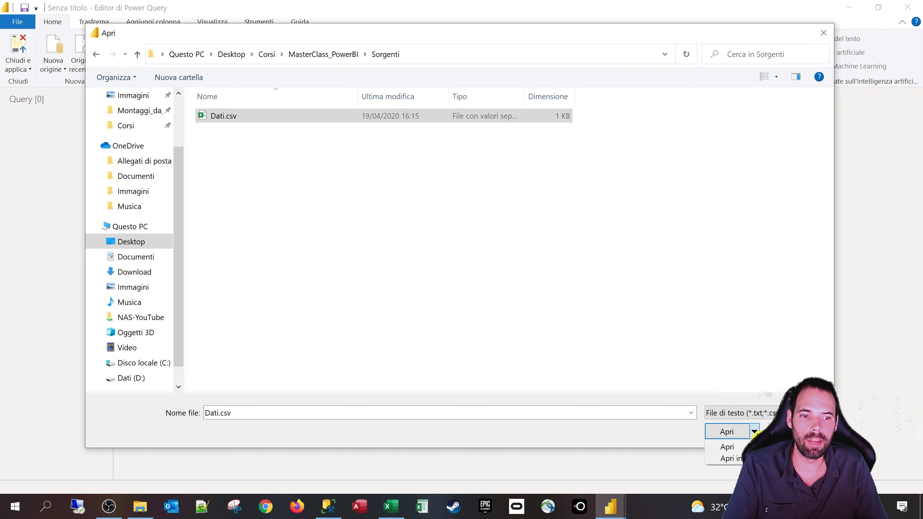
left_click(718, 433)
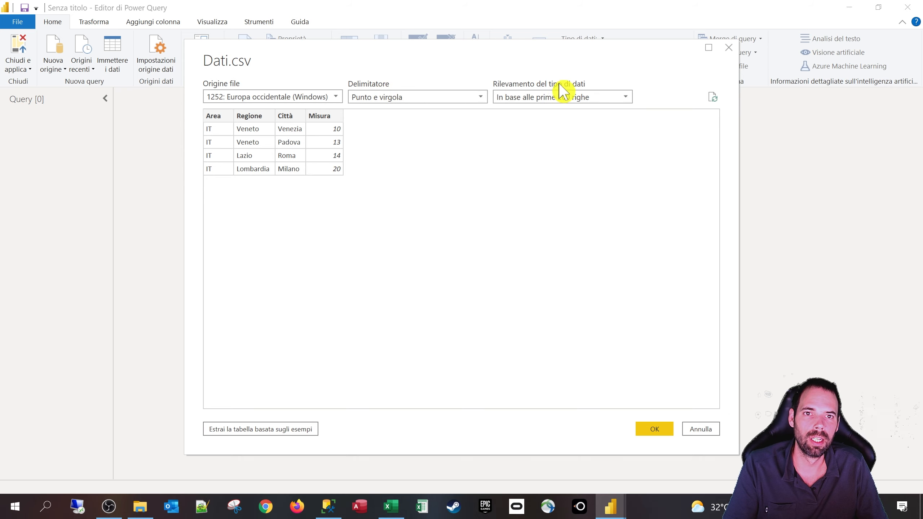
Step: Set data type detection to "In base alle prime 200 righe" and load Dati.csv into the Power Query Editor
left_click(538, 98)
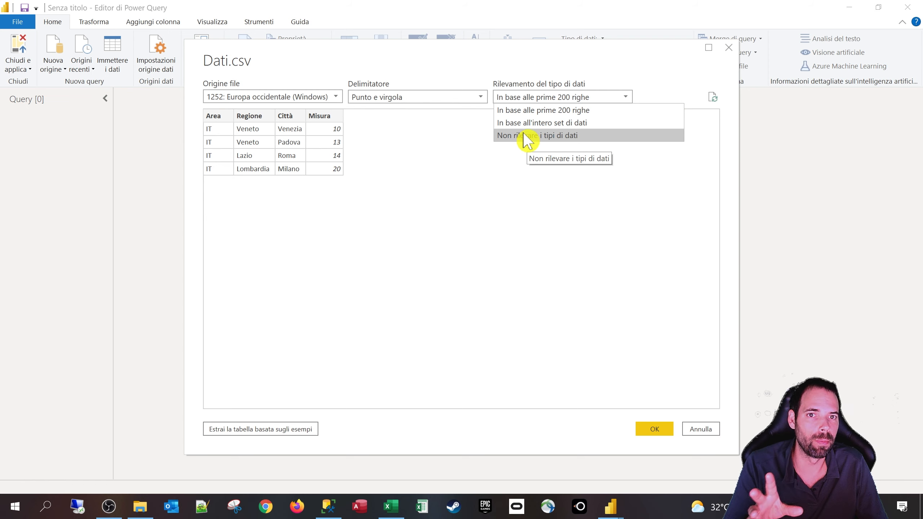
left_click(530, 111)
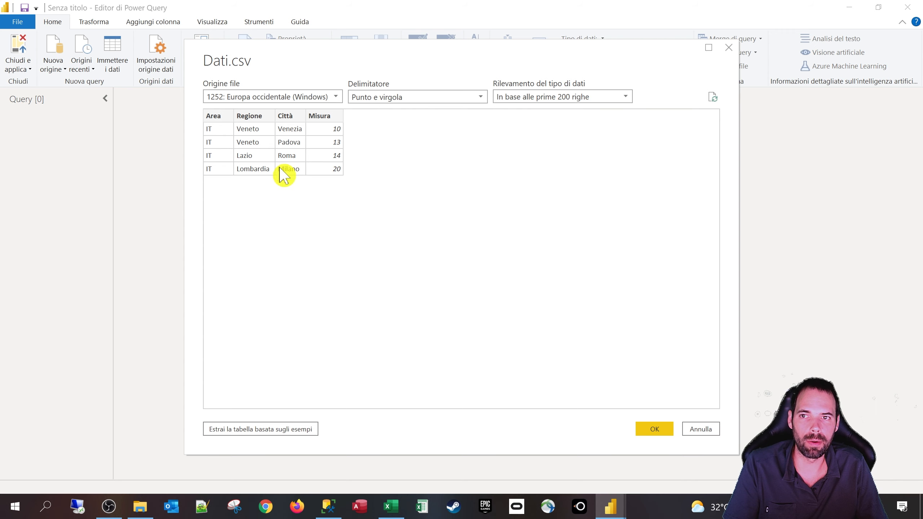
left_click(651, 430)
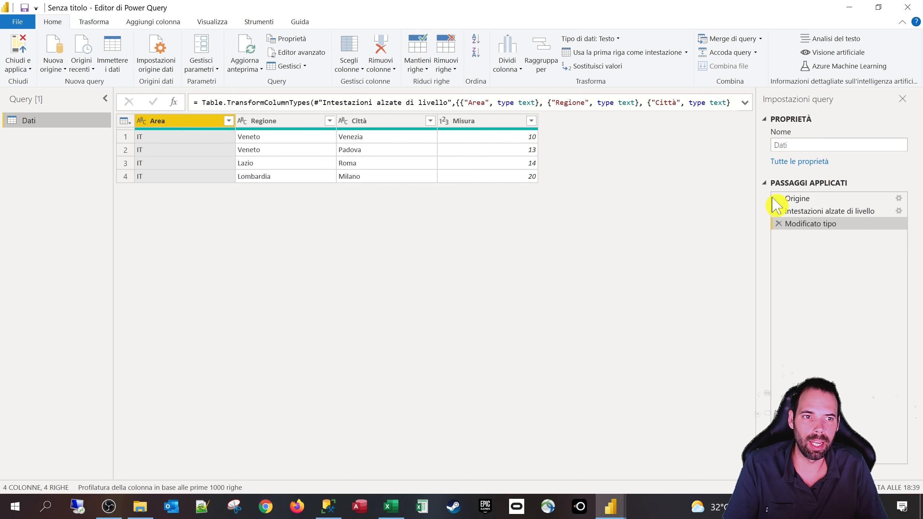
Step: Review the applied steps Origine, Intestazioni alzate di livello and Modificato tipo of the Dati query one after another
left_click(810, 200)
left_click(810, 212)
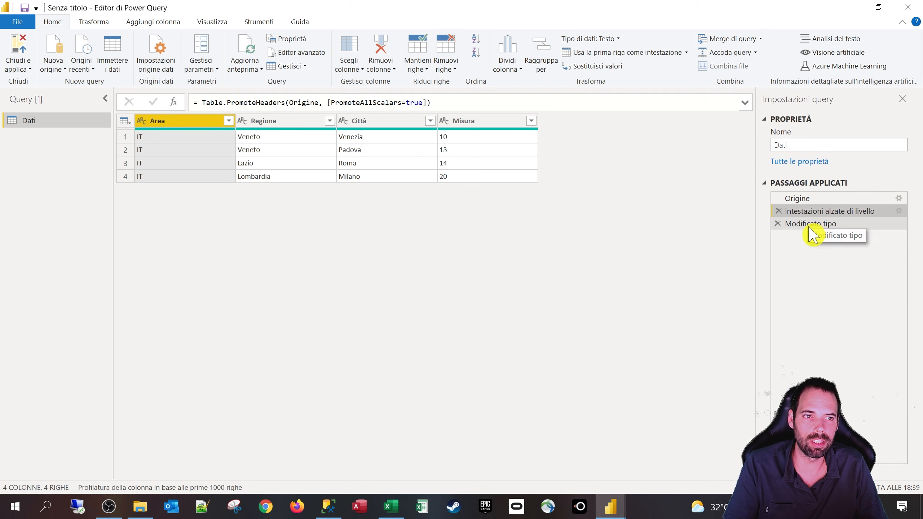
left_click(811, 225)
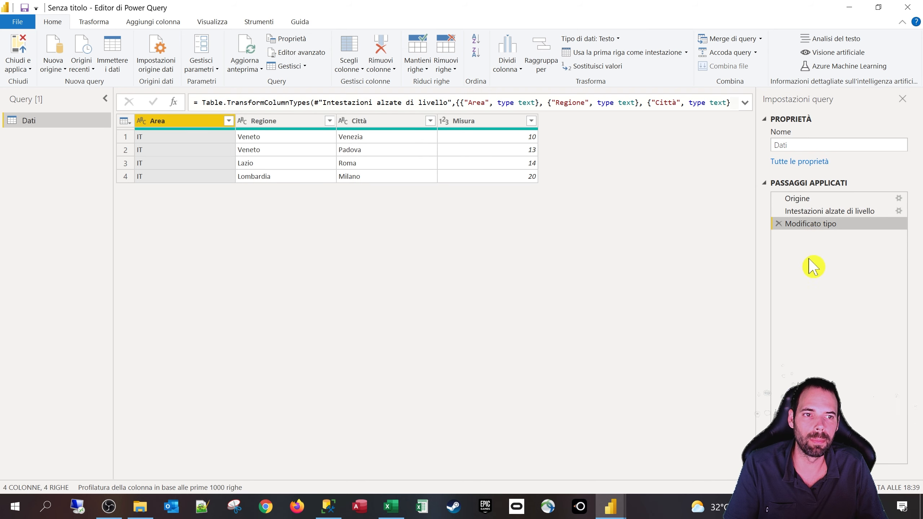
left_click(811, 200)
left_click(811, 212)
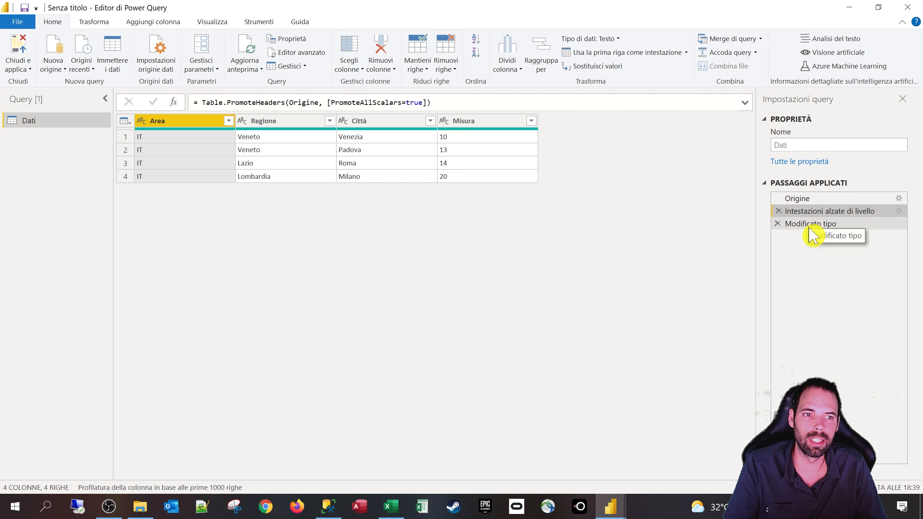
left_click(813, 225)
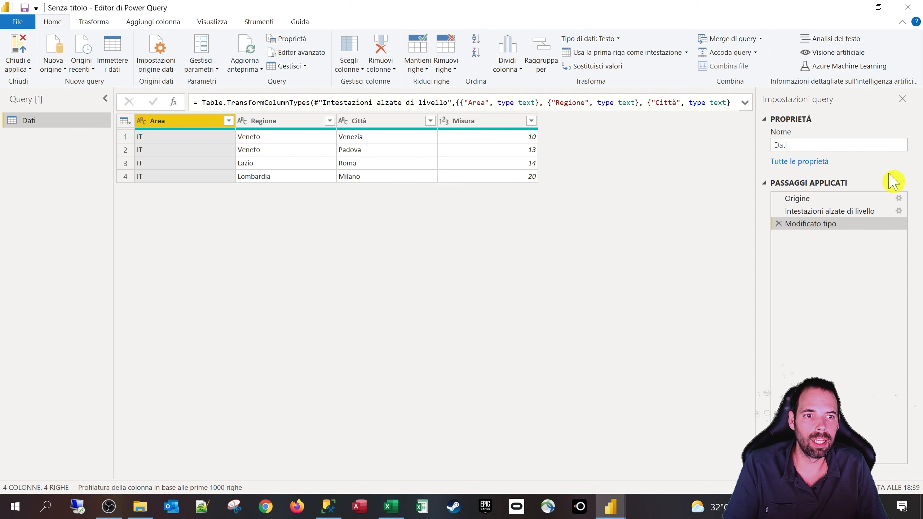
Step: Display the Origine step of the Dati query and examine its Csv.Document formula under the screen magnifier
left_click(804, 206)
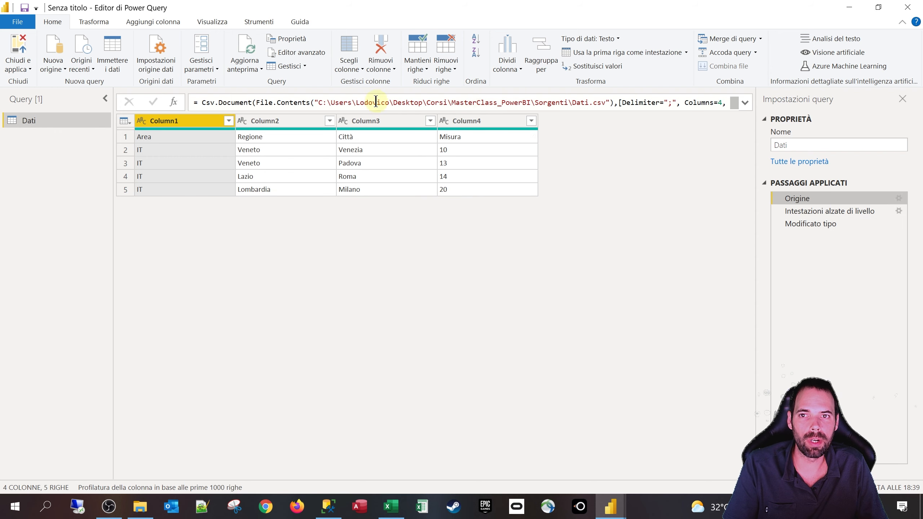
key("super+plus")
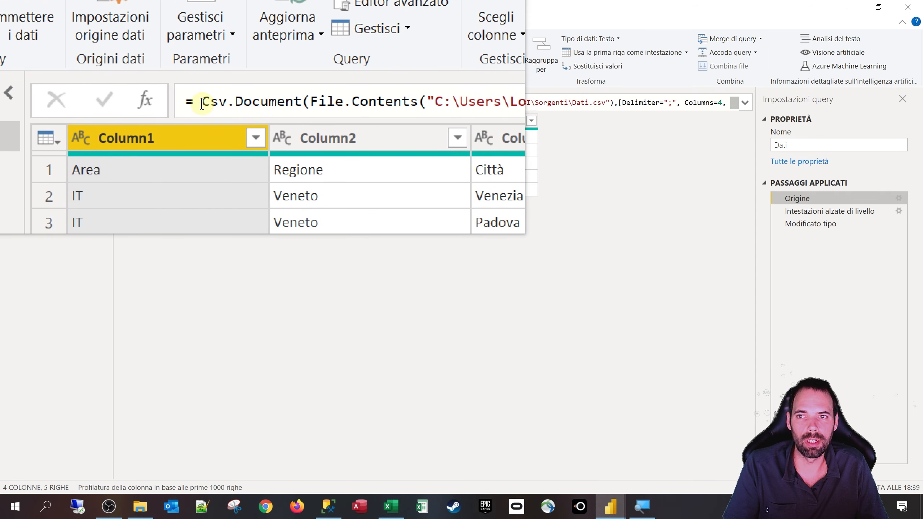
key("super+Escape")
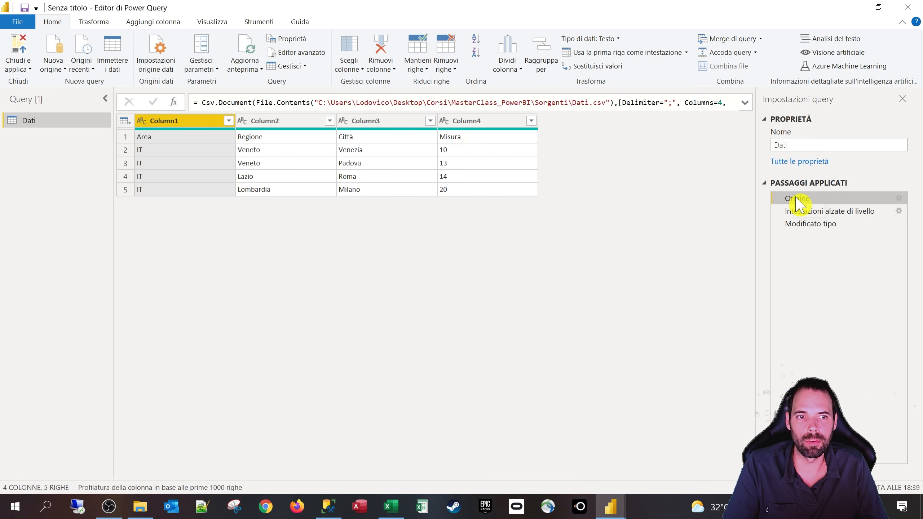
left_click(154, 24)
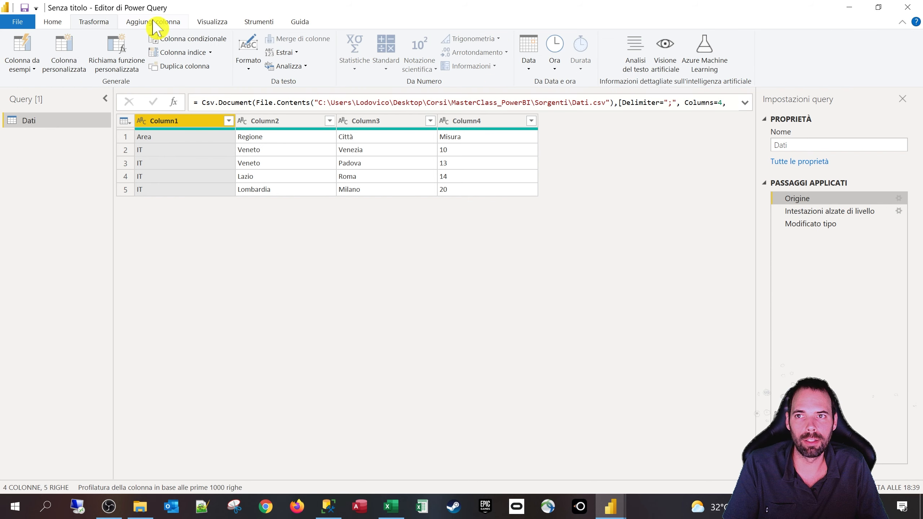
left_click(214, 23)
left_click(129, 25)
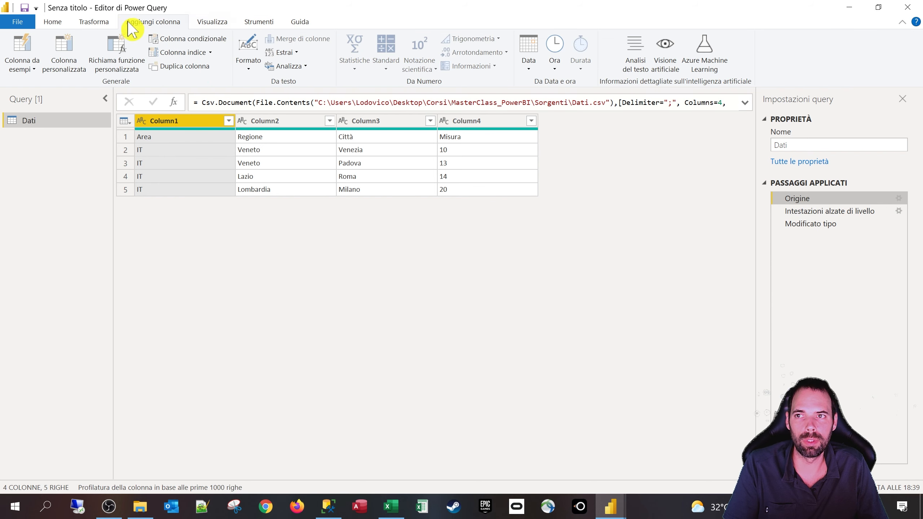
left_click(91, 23)
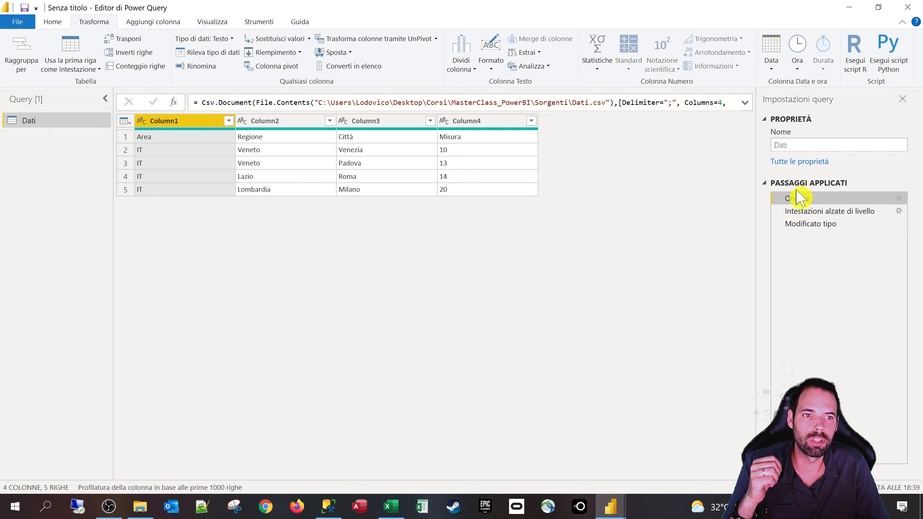
Step: Open the Advanced Editor for the Dati query, examine its full M code and close the editor without changes
left_click(219, 24)
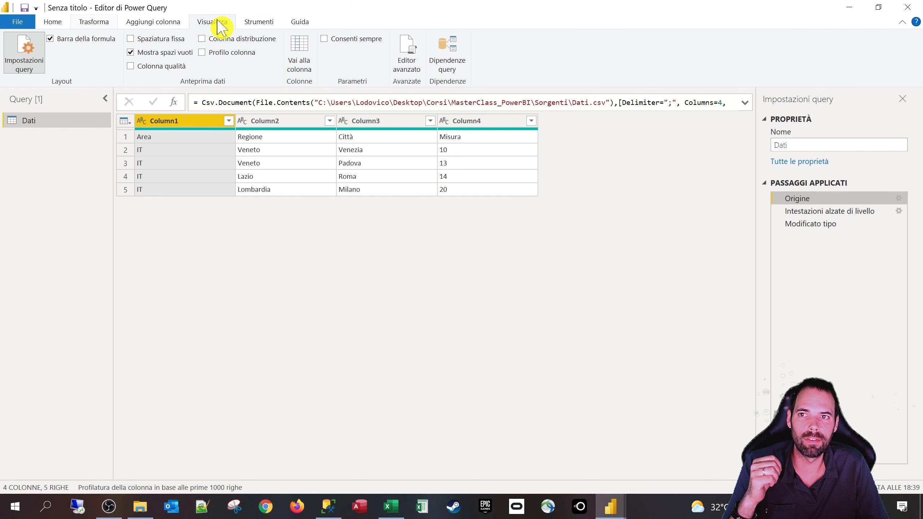
left_click(405, 66)
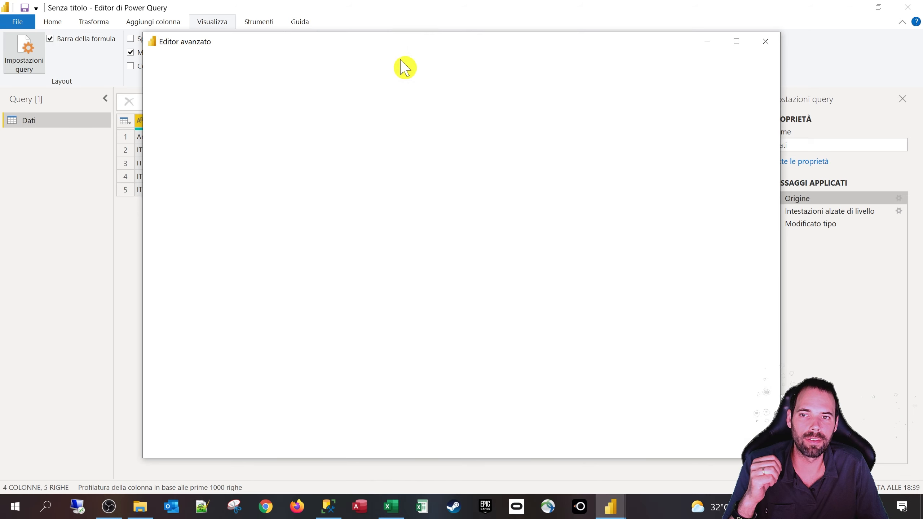
left_click_drag(457, 218, 153, 109)
left_click(303, 151)
left_click_drag(303, 151, 156, 99)
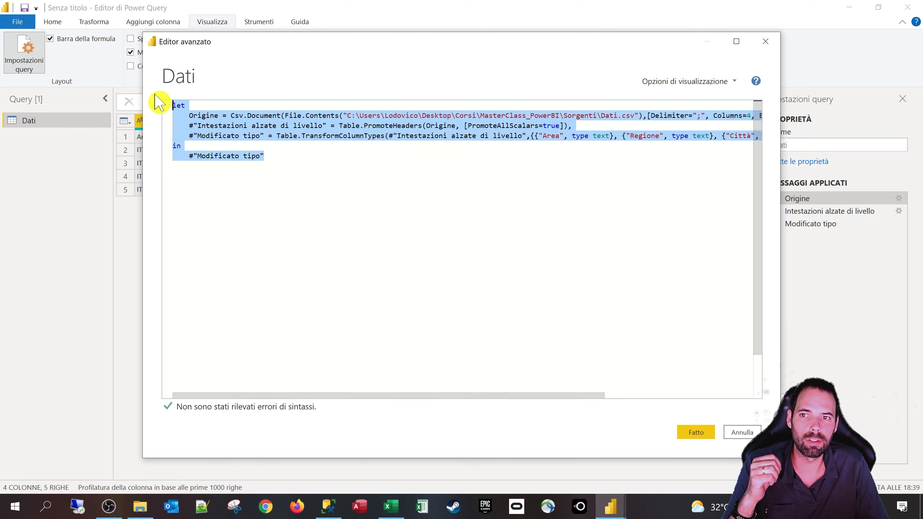
left_click_drag(313, 51, 293, 253)
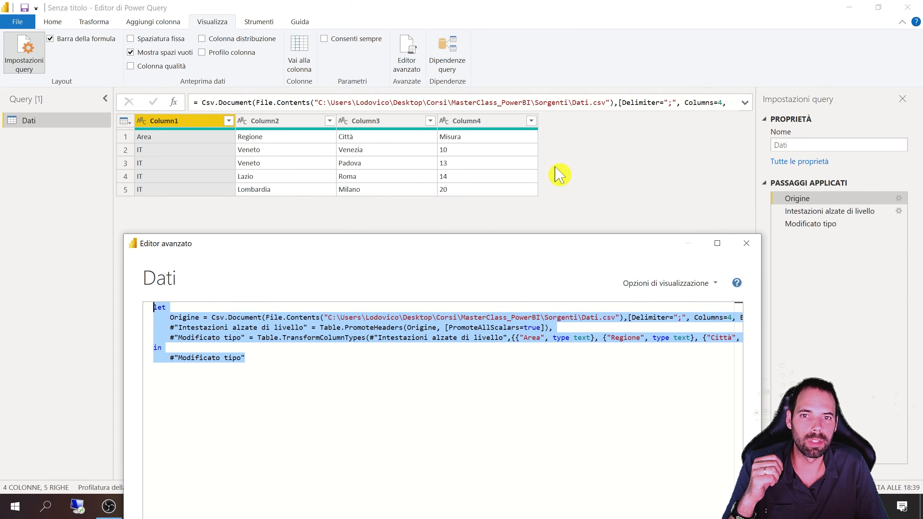
left_click_drag(381, 244, 370, 70)
left_click(366, 184)
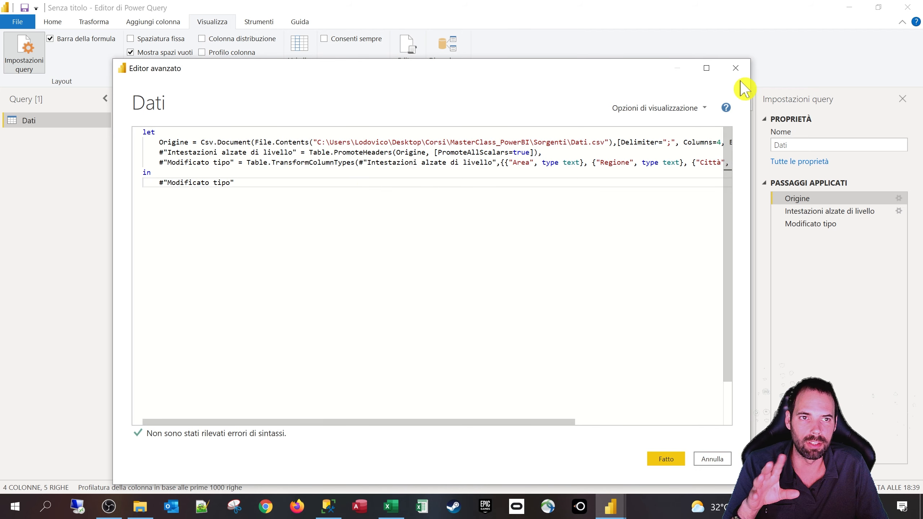
left_click(735, 69)
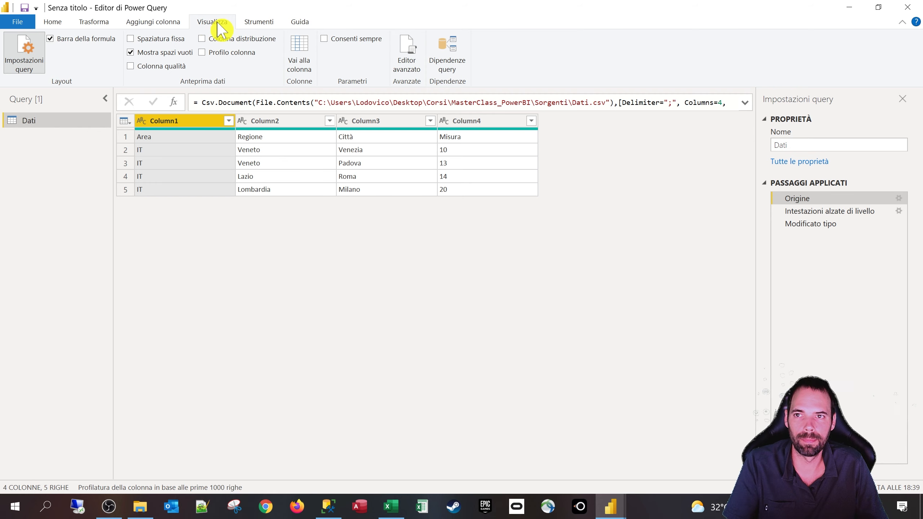
Step: Hide the Impostazioni query pane and display it again
key("super+plus")
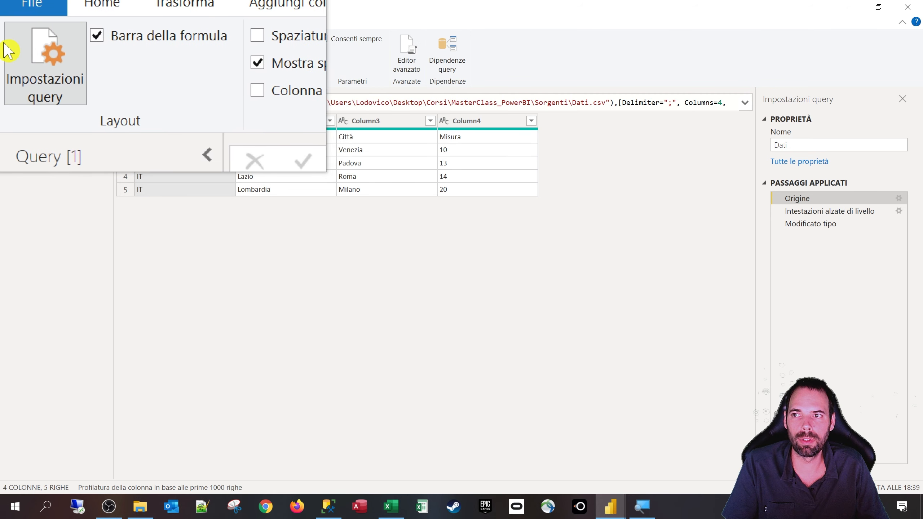
key("super+Escape")
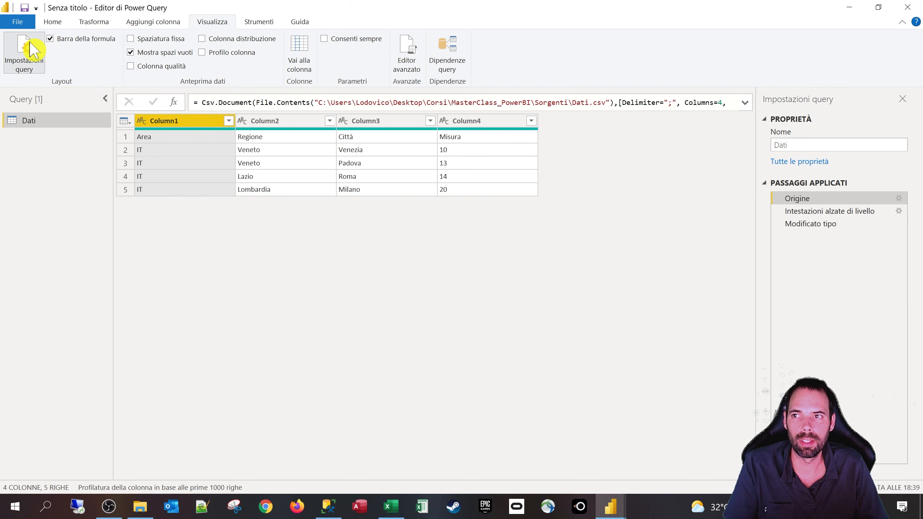
left_click(19, 57)
left_click(19, 57)
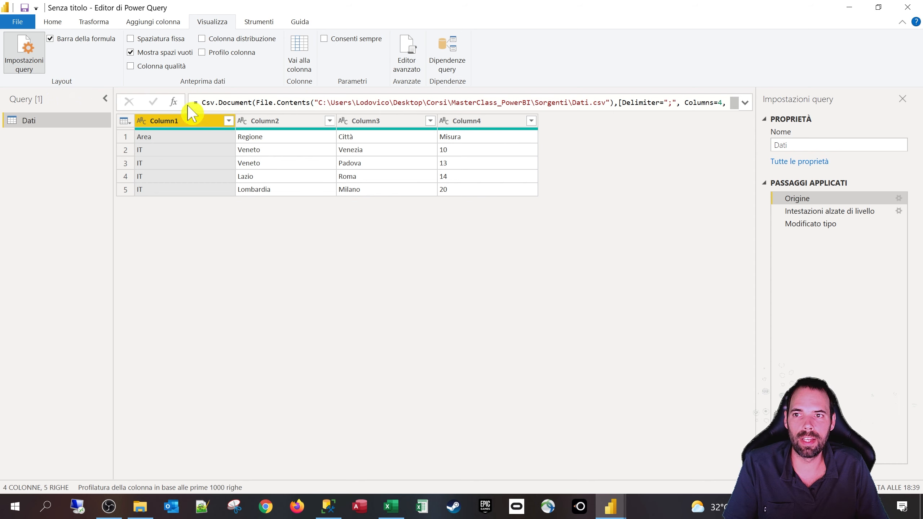
Step: Expand the formula bar to read the complete Csv.Document formula of the Origine step, and collapse it again
left_click(744, 103)
left_click(745, 104)
left_click(744, 104)
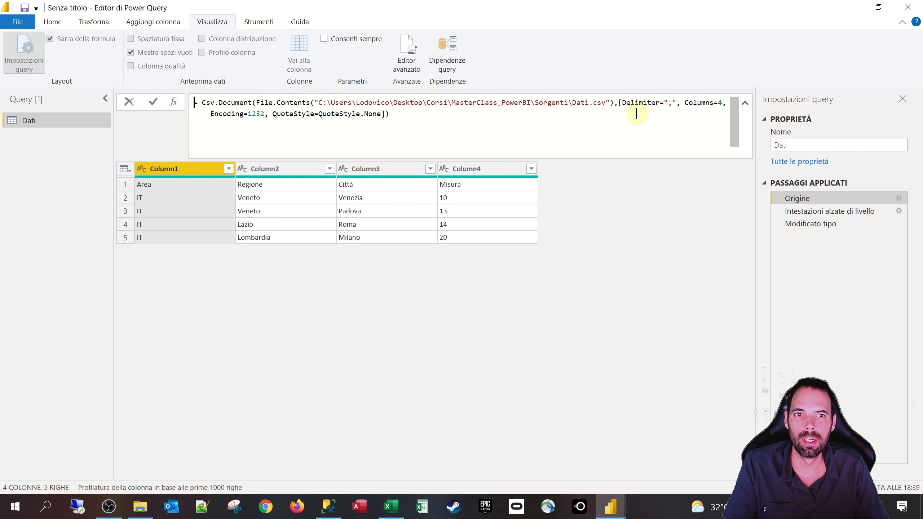
left_click(745, 103)
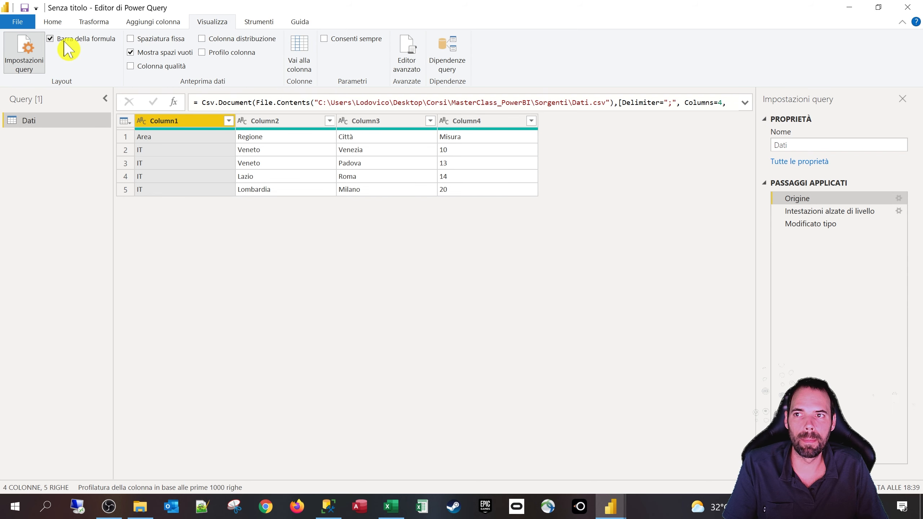
Step: Hide the formula bar in the Power Query Editor and show it again
left_click(67, 49)
left_click(66, 47)
left_click(66, 46)
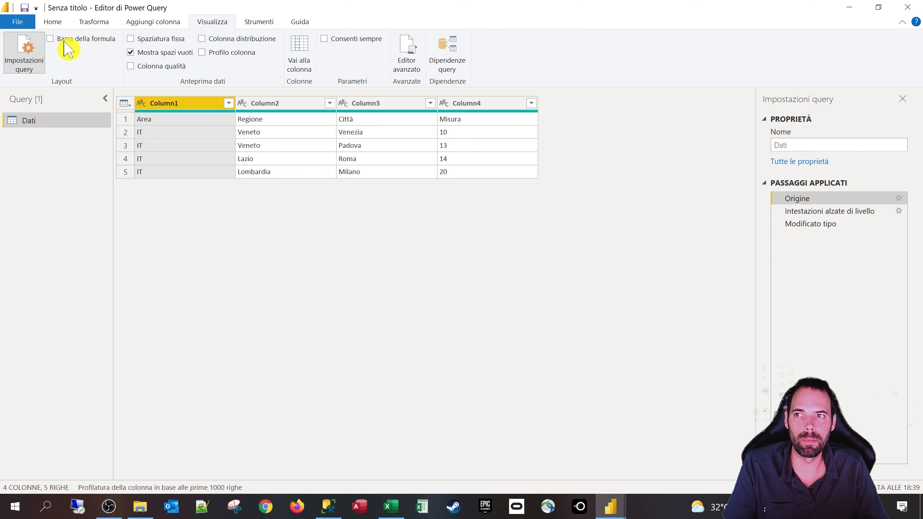
left_click(61, 46)
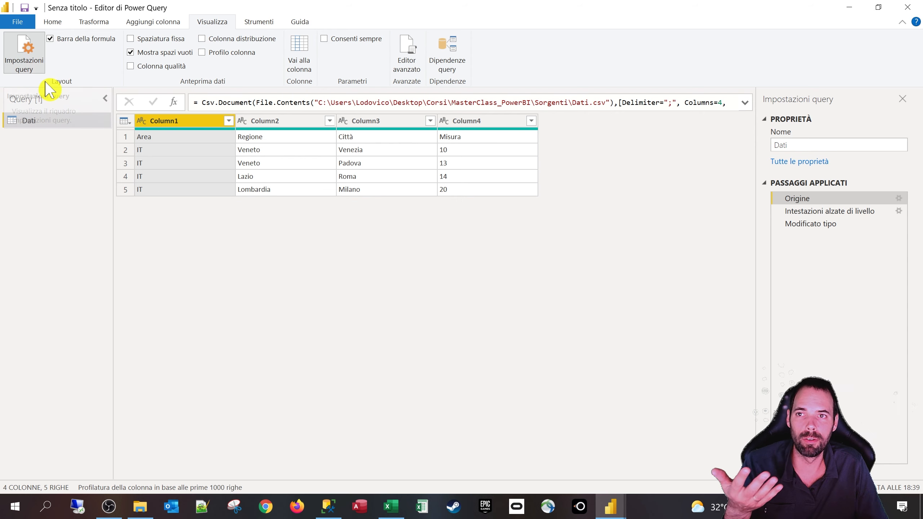
Step: Turn on Spaziatura fissa for the data preview
left_click(130, 39)
left_click(131, 40)
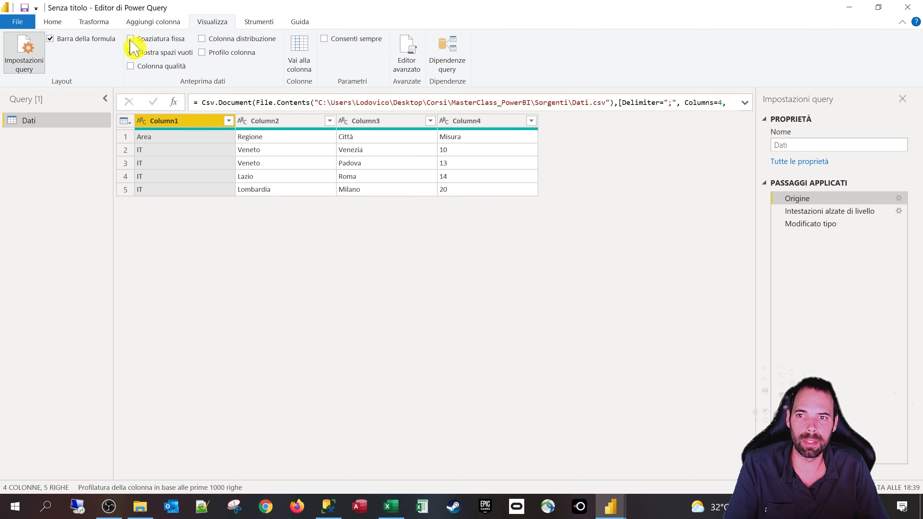
left_click(131, 39)
left_click(131, 39)
left_click(131, 39)
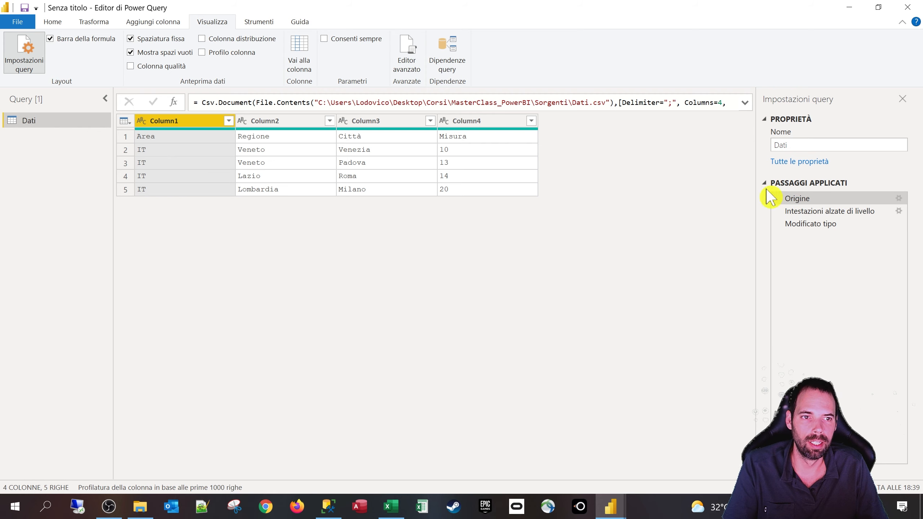
Step: Examine the Dati.csv file path inside the formula of the Origine step
left_click(804, 204)
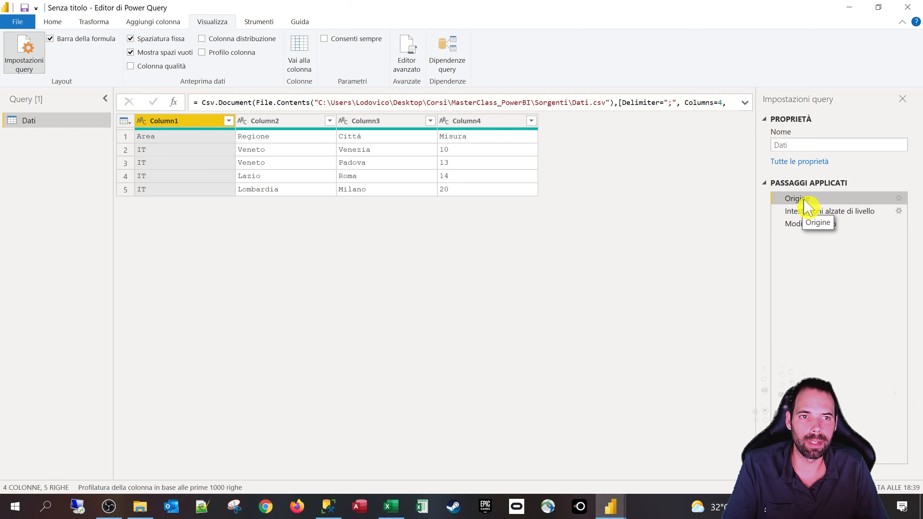
left_click_drag(319, 104, 599, 103)
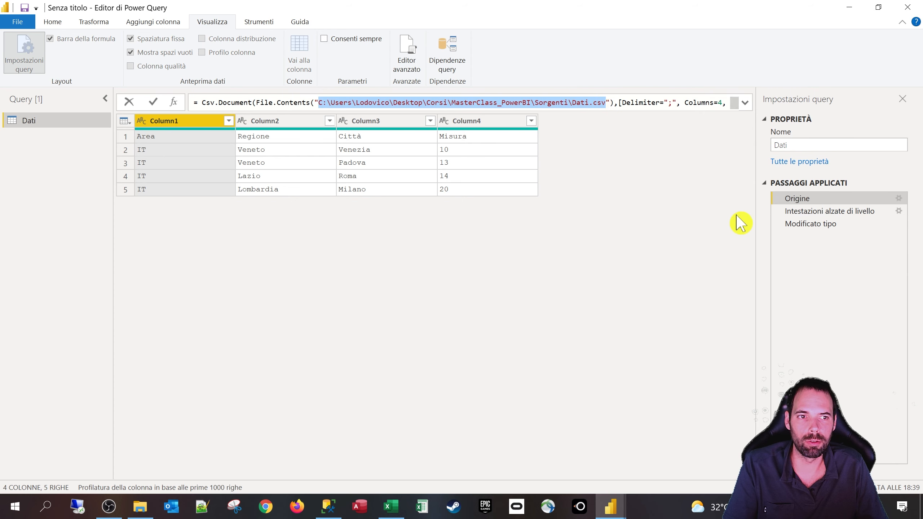
left_click(829, 283)
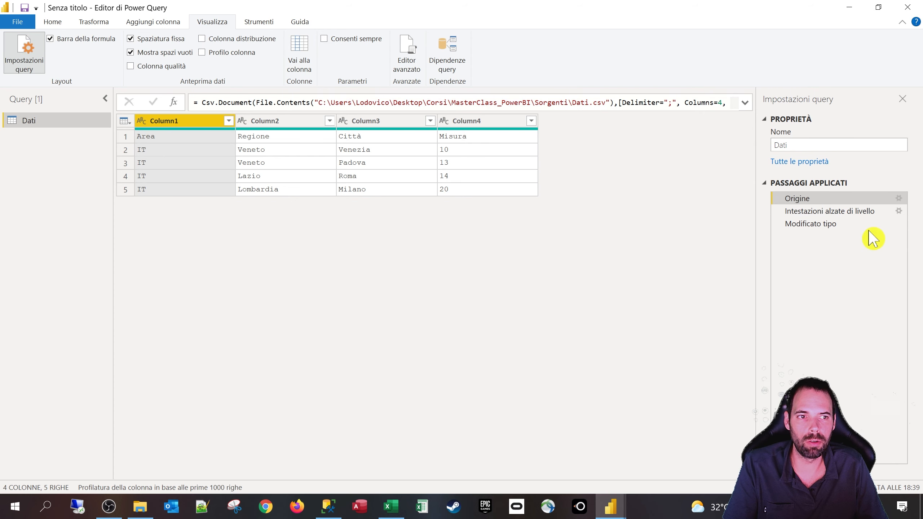
Step: Open the source settings of the Origine step and examine the file name in Percorso file
left_click(899, 199)
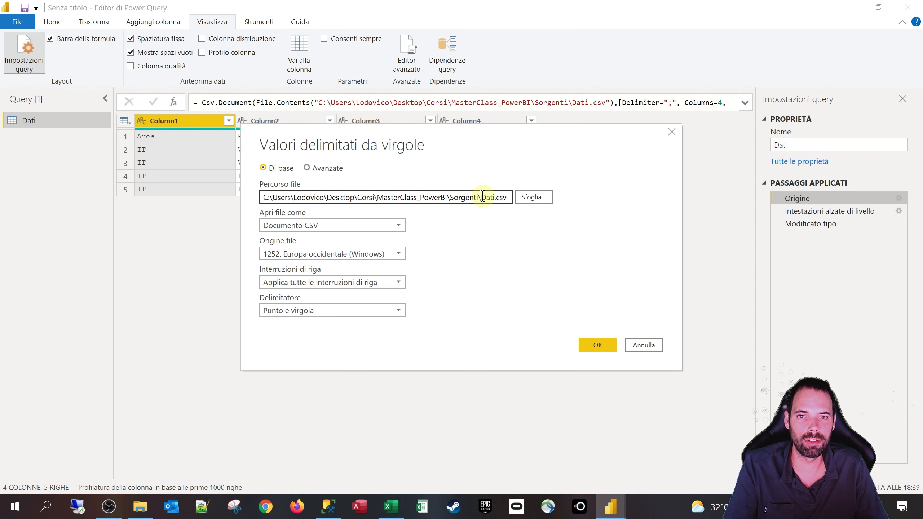
left_click_drag(482, 200, 517, 202)
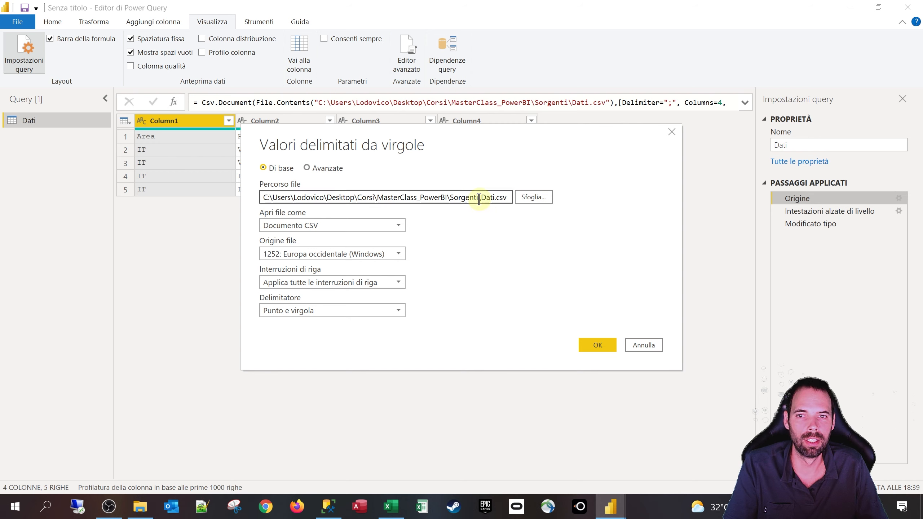
left_click(501, 241)
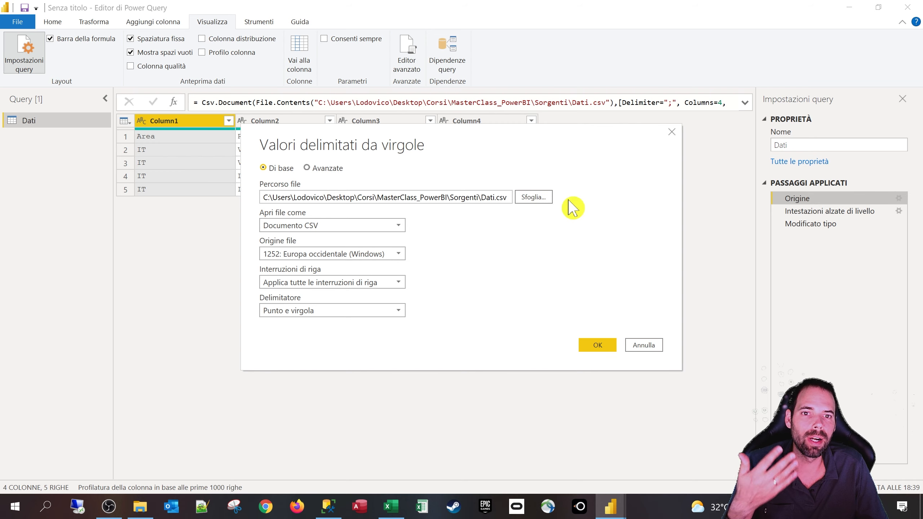
Step: Browse from MasterClass_PowerBI into the Sorgenti folder, select Dati.csv and cancel the file selection
left_click(546, 207)
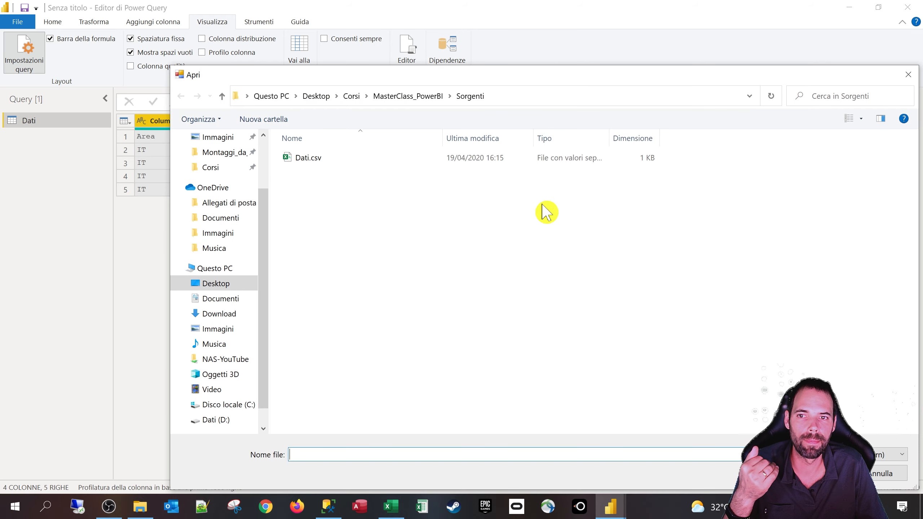
left_click(376, 102)
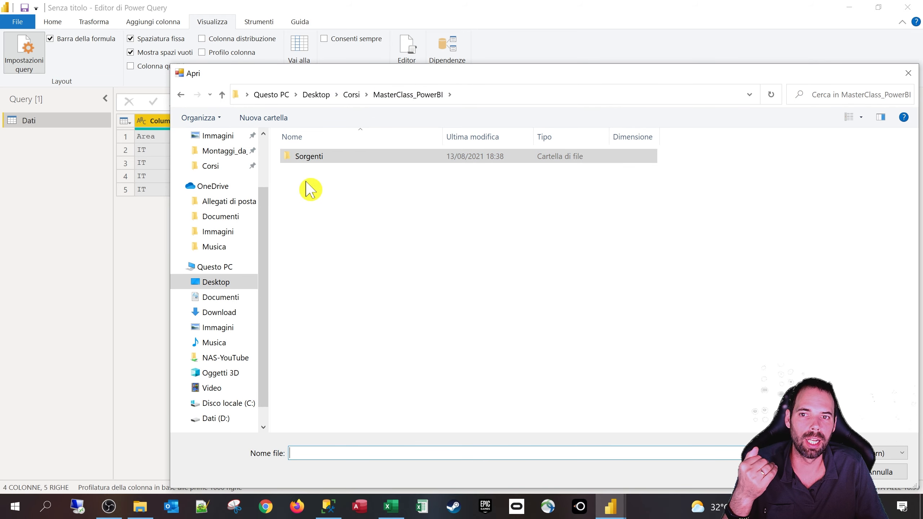
double_click(329, 160)
left_click(326, 162)
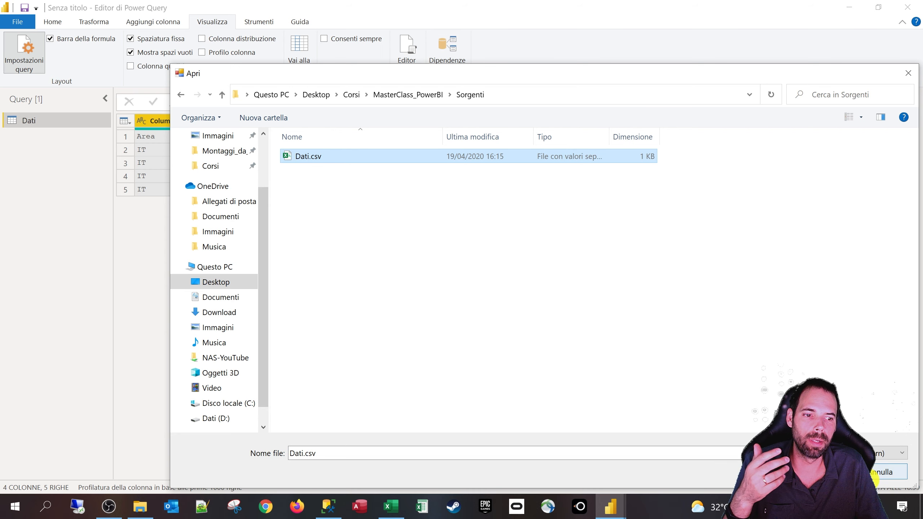
left_click(872, 476)
Step: Examine the full path in Percorso file and confirm the CSV source settings
left_click_drag(503, 198, 242, 195)
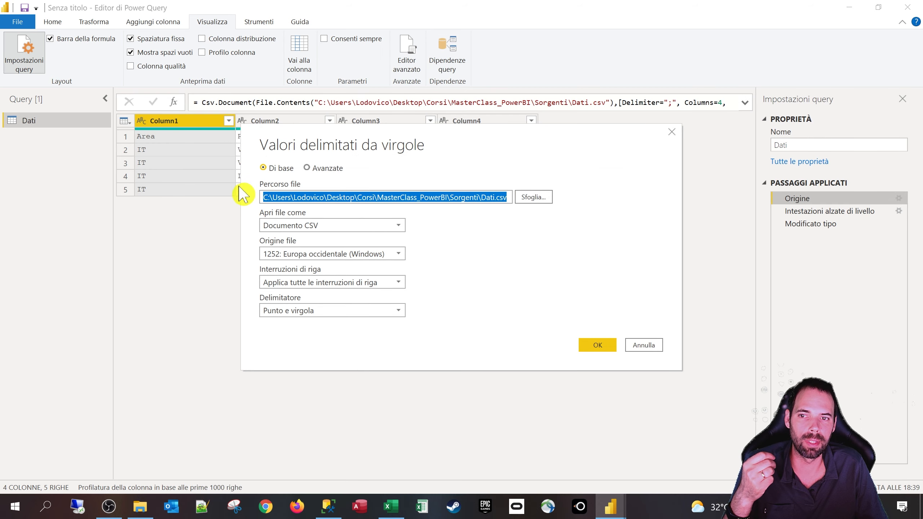
left_click_drag(494, 198, 246, 195)
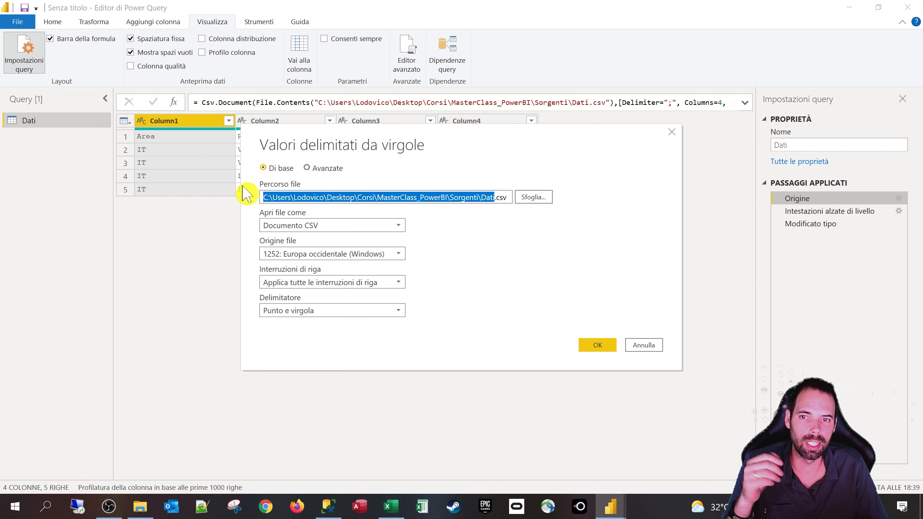
left_click(519, 264)
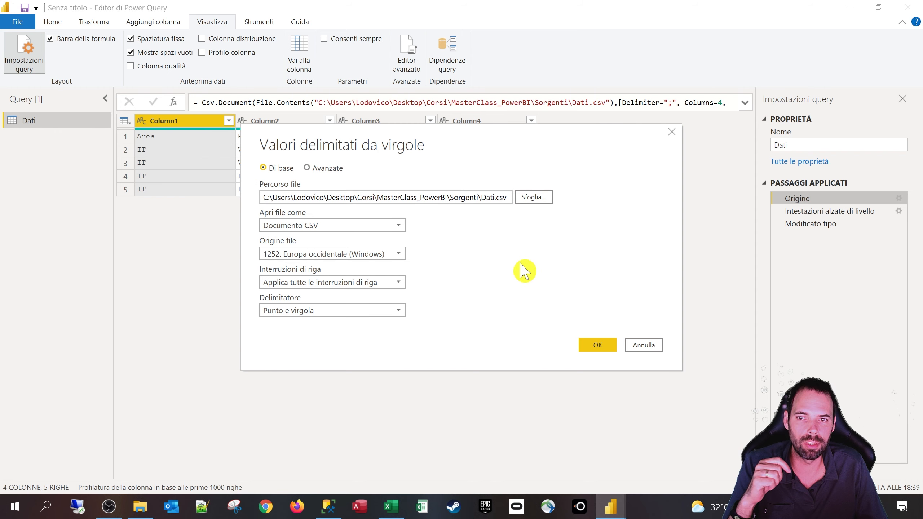
left_click(593, 348)
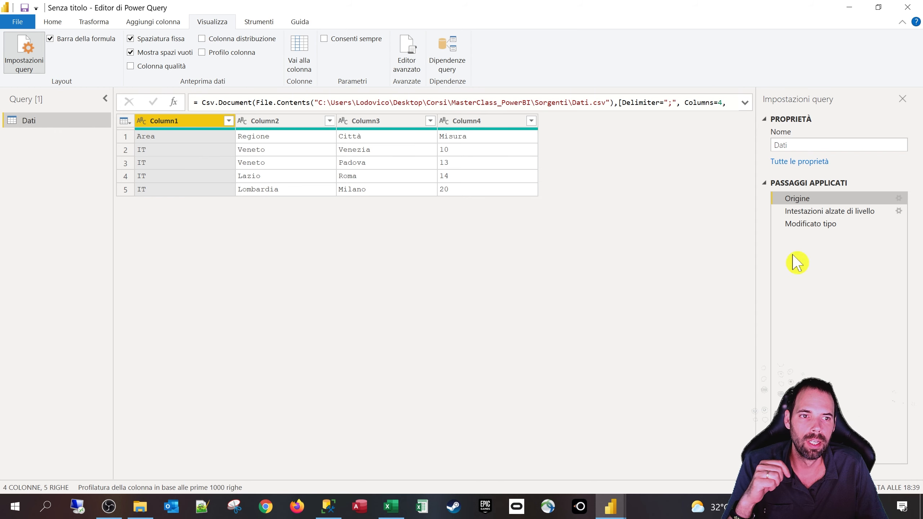
Step: Examine the Tipi options in the settings of the Intestazioni alzate di livello step and cancel the dialog
left_click(843, 212)
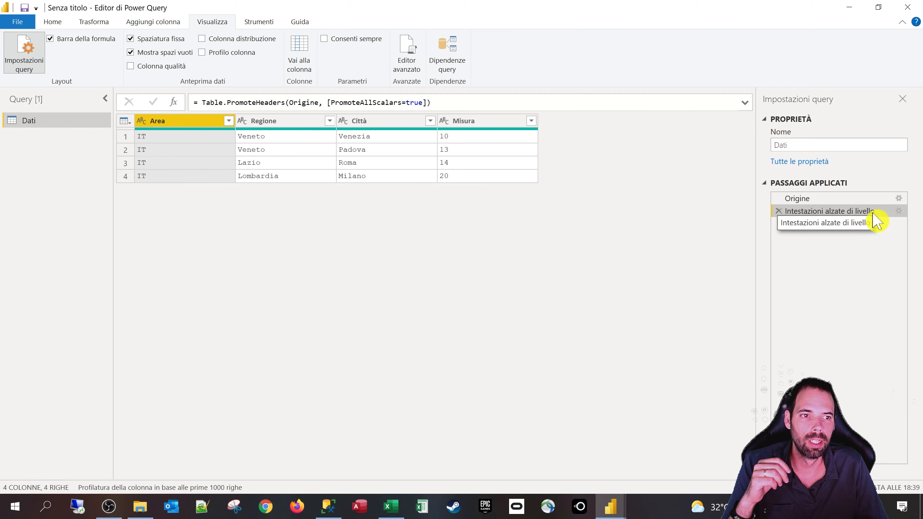
left_click(899, 212)
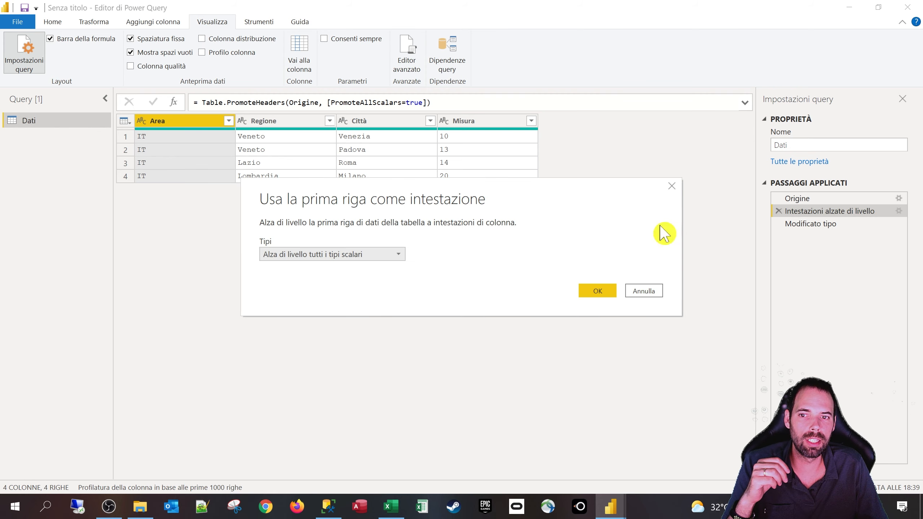
left_click(643, 292)
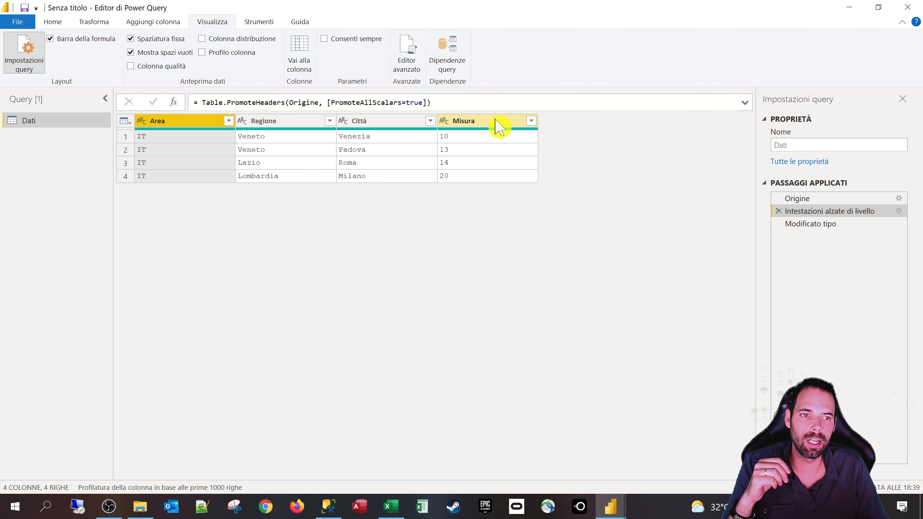
left_click(899, 211)
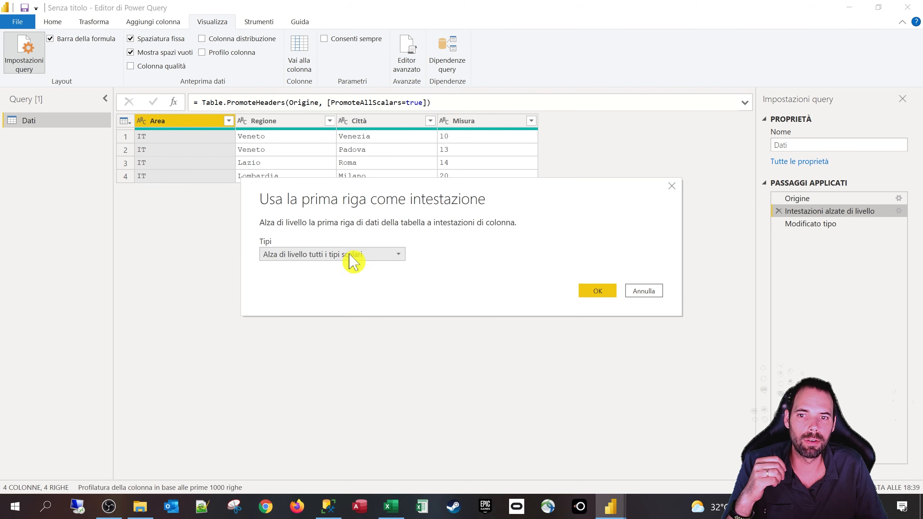
left_click(350, 255)
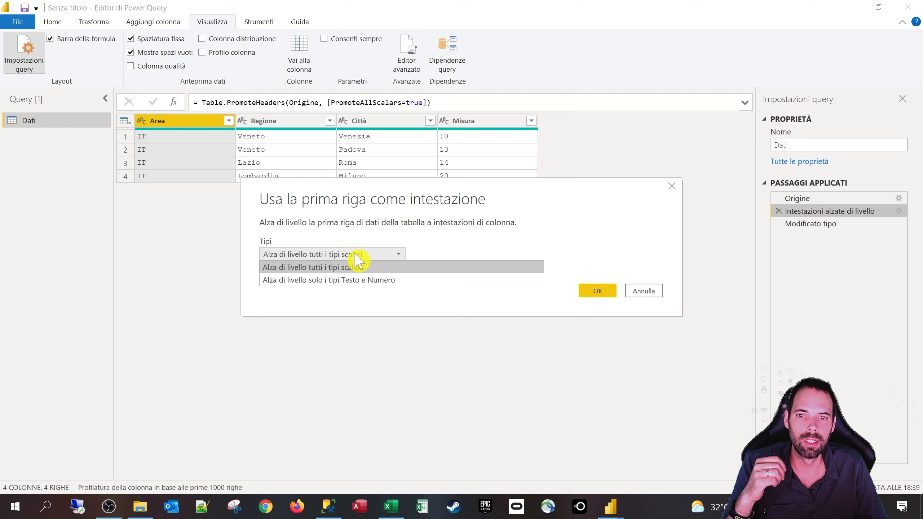
left_click(644, 293)
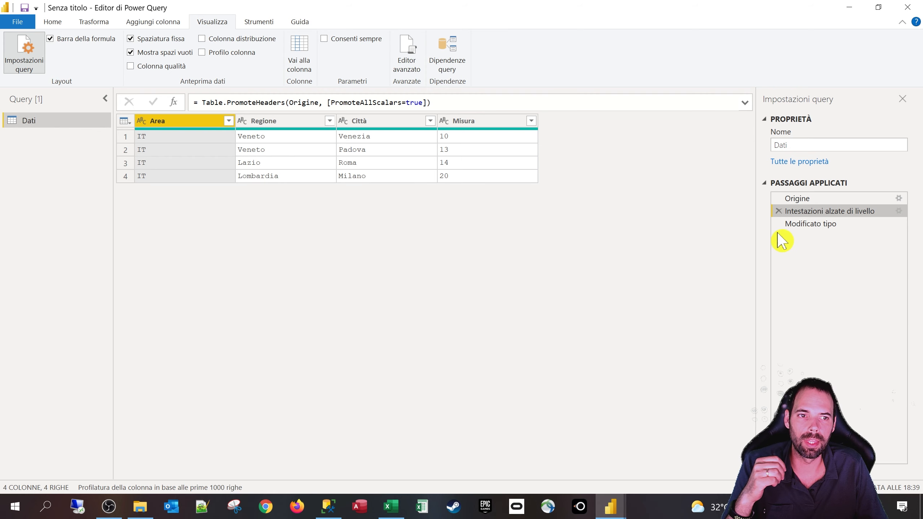
Step: Delete the applied steps Intestazioni alzate di livello and Modificato tipo from the Dati query, keeping only Origine
left_click(779, 211)
left_click(505, 289)
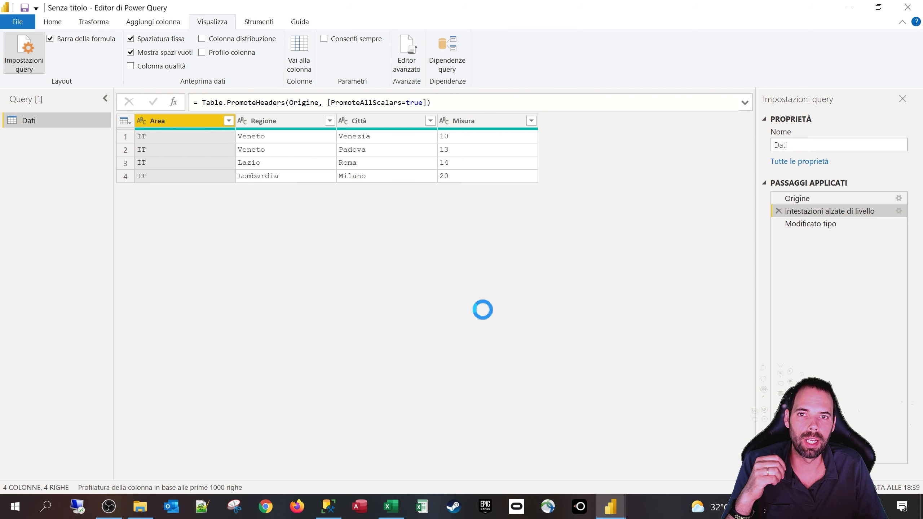
left_click(841, 198)
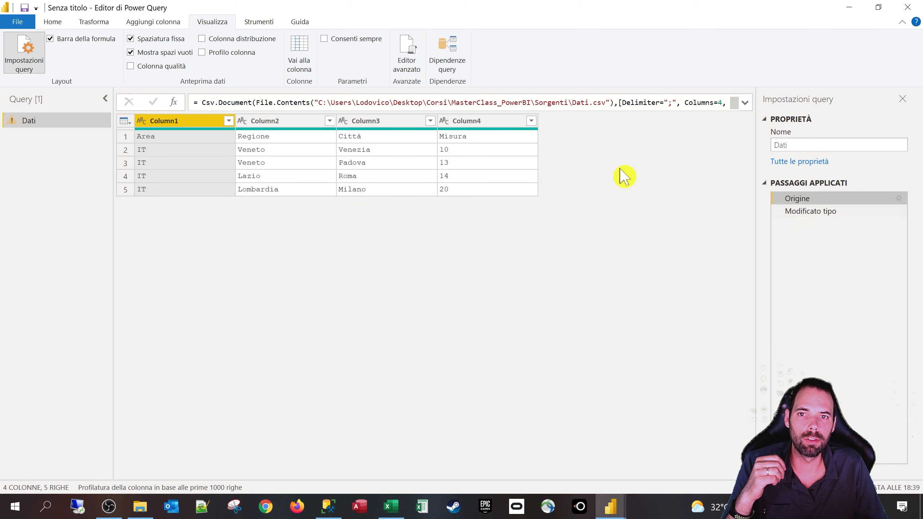
left_click(811, 211)
left_click(778, 211)
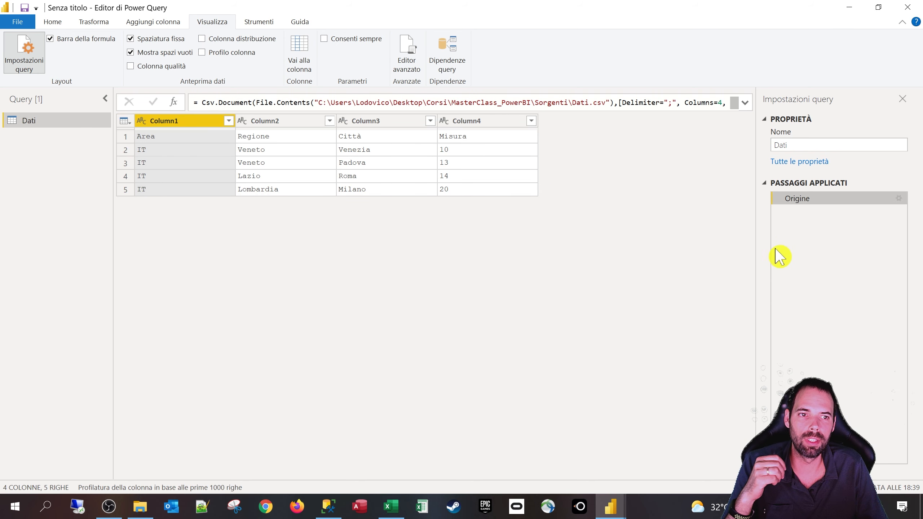
Step: Compare the first-row values Area, Regione, Città and Misura with the column headers Column1 to Column4
left_click(159, 137)
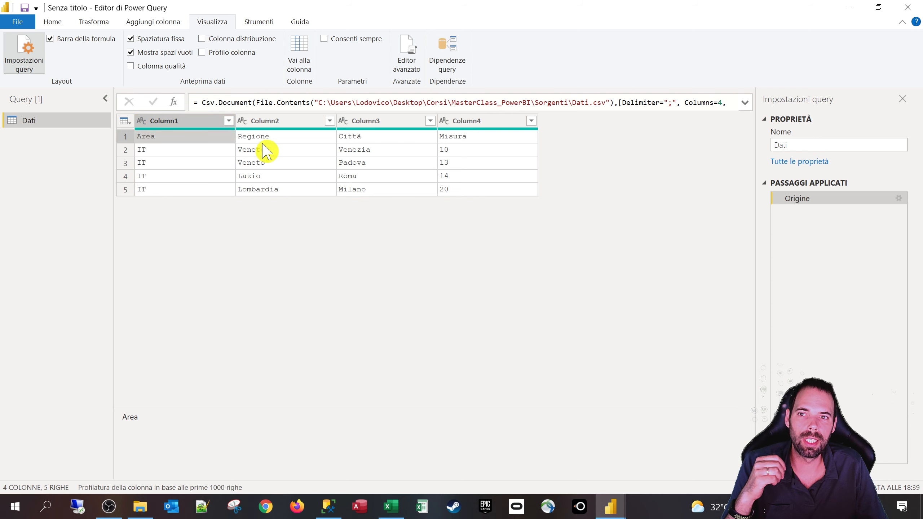
left_click(288, 137)
left_click(364, 138)
left_click(460, 138)
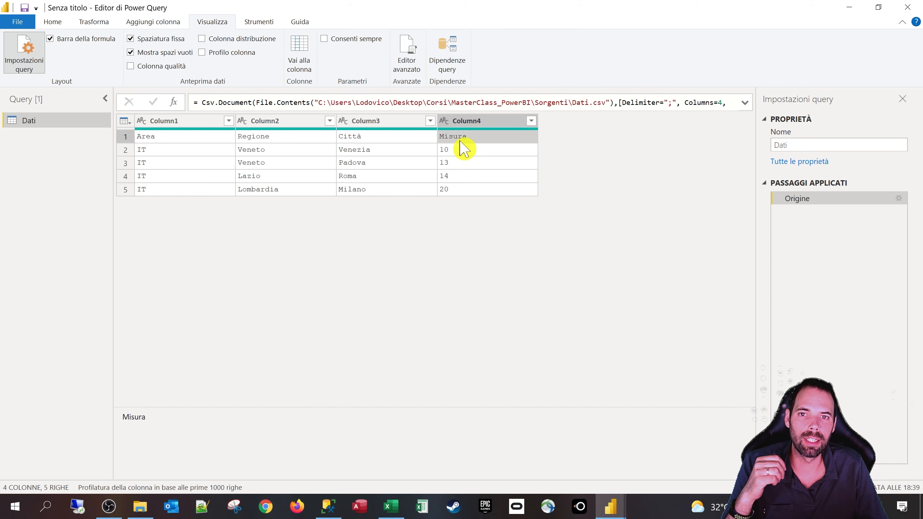
left_click(383, 122)
left_click(265, 122)
left_click(182, 121)
left_click(283, 123)
left_click(367, 123)
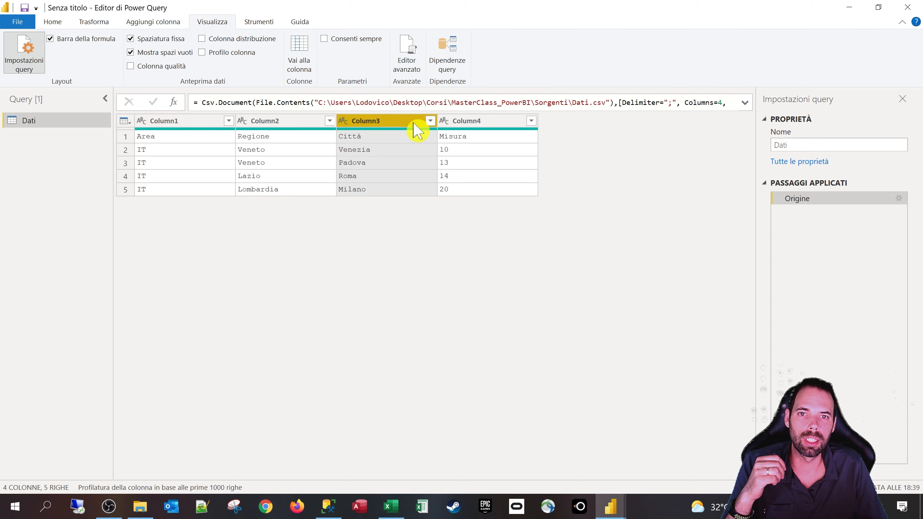
left_click(472, 124)
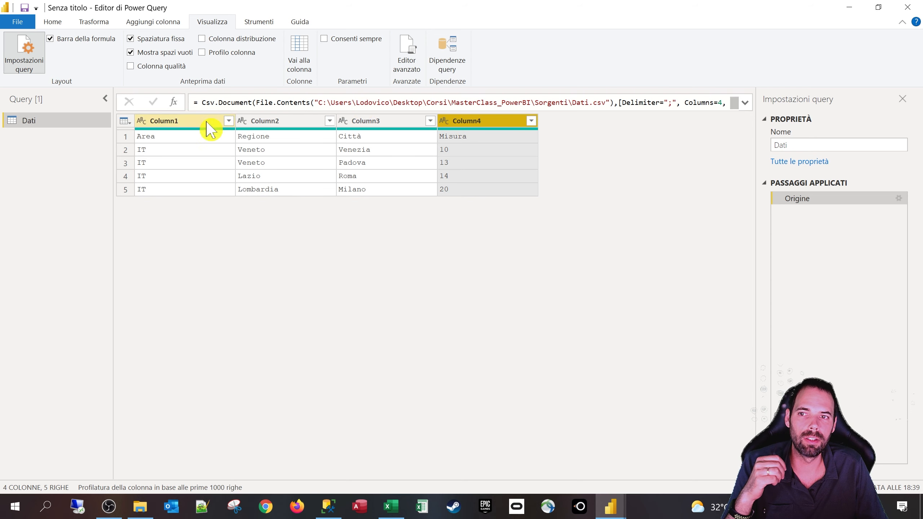
Step: Promote the first row of the Dati query, with Area, Regione, Città and Misura, to column headers
left_click(178, 140)
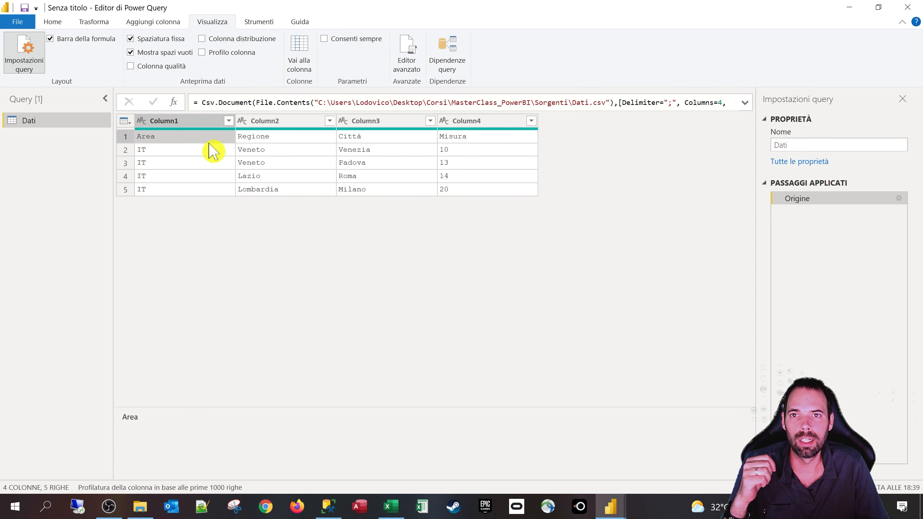
left_click(159, 23)
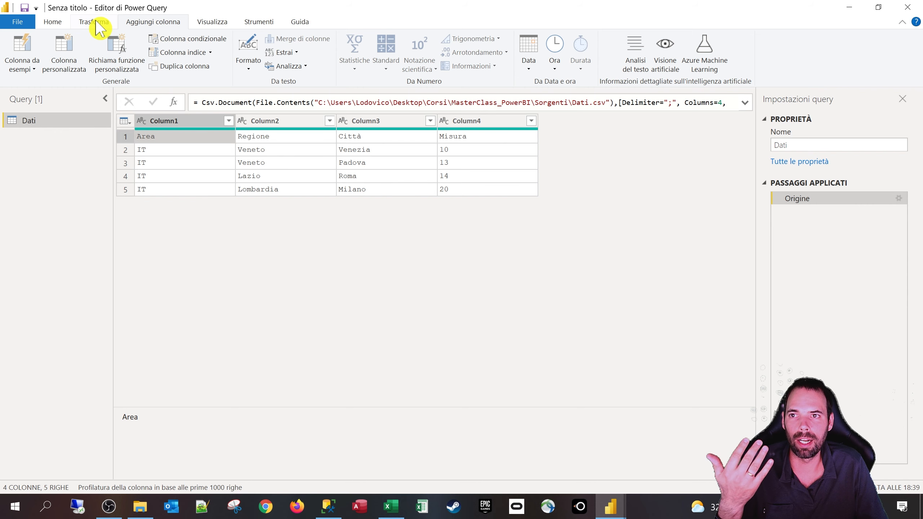
left_click(95, 22)
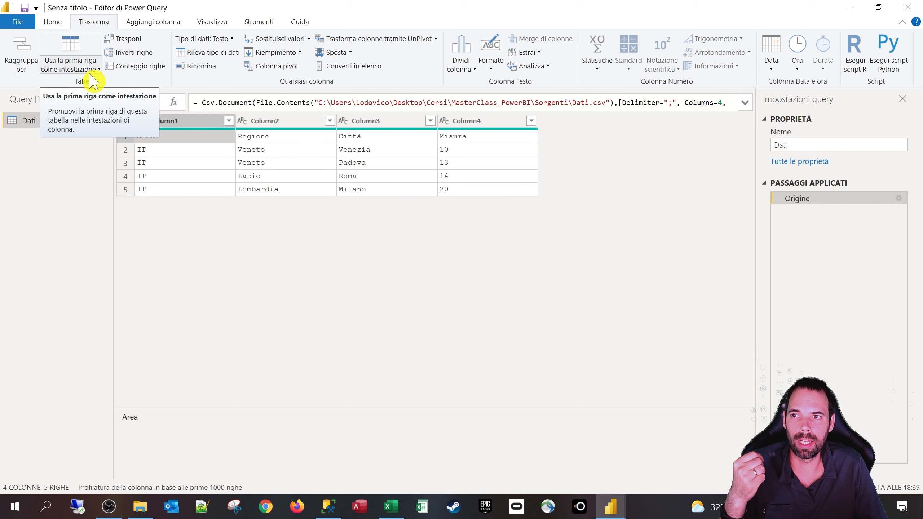
left_click(75, 70)
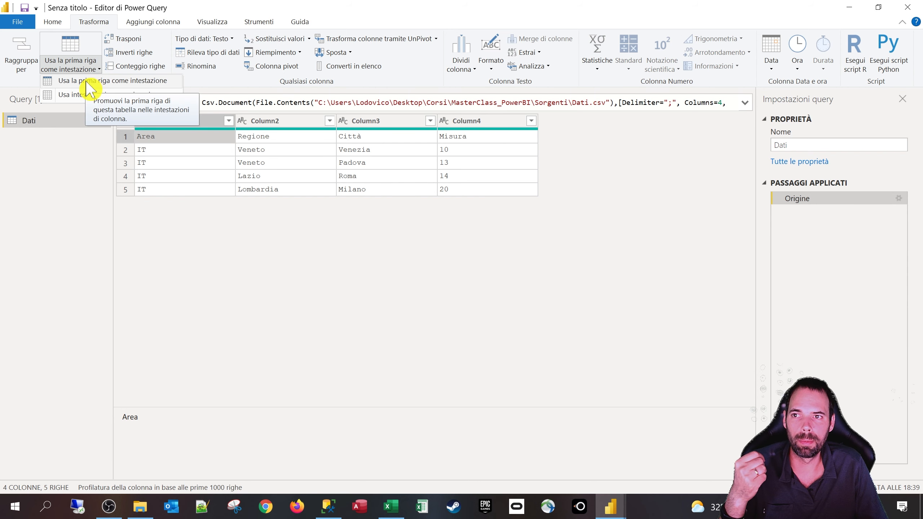
left_click(86, 81)
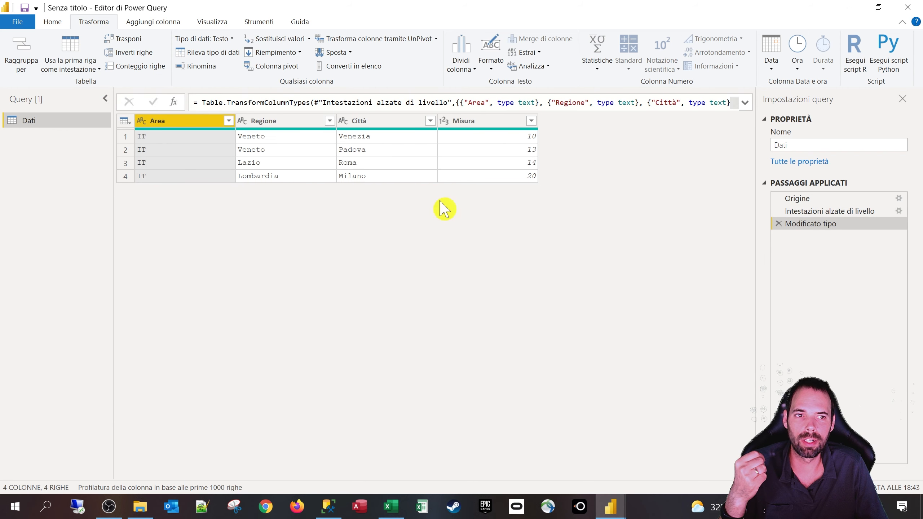
Step: Compare the Intestazioni alzate di livello and Modificato tipo steps of the Dati query and review the data types available for the Misura column
left_click(820, 214)
left_click(812, 224)
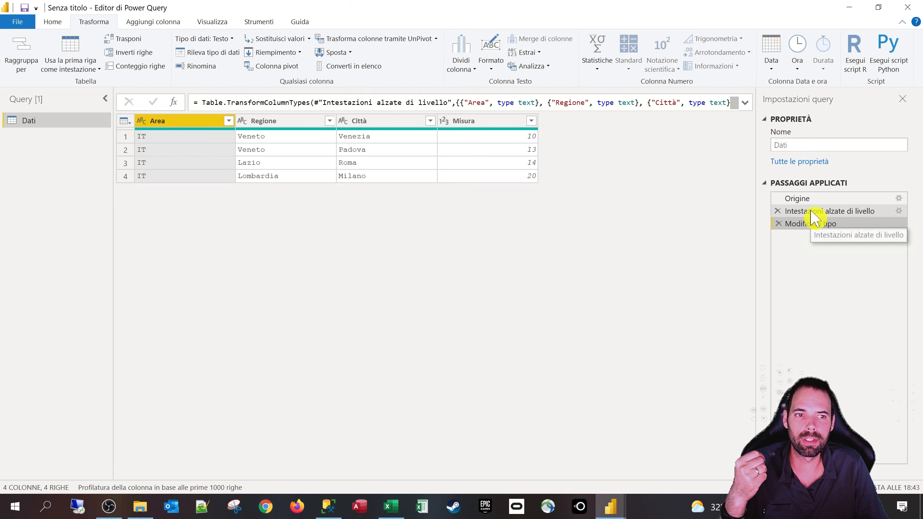
left_click(811, 212)
left_click(811, 227)
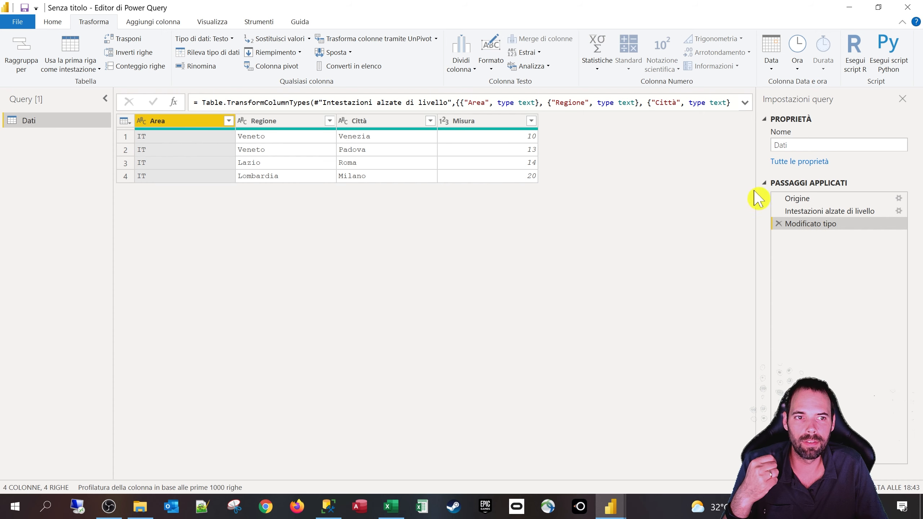
left_click(826, 212)
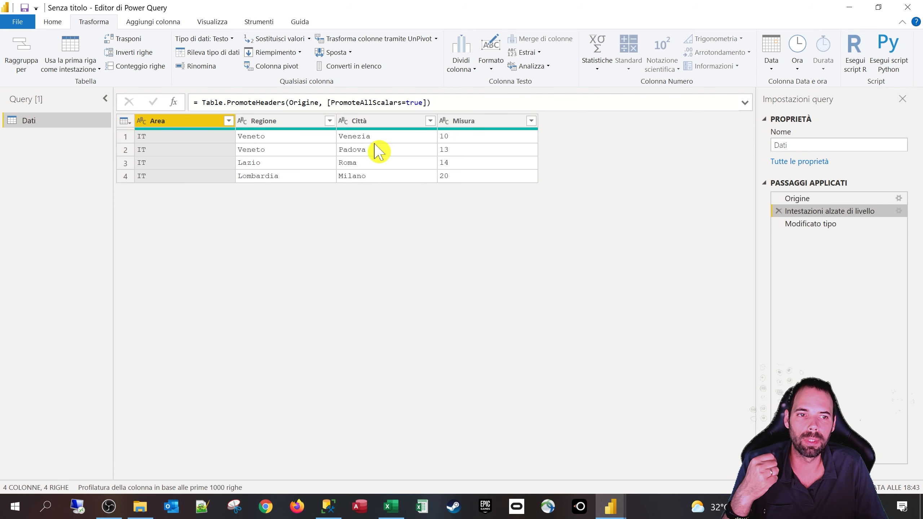
left_click(831, 226)
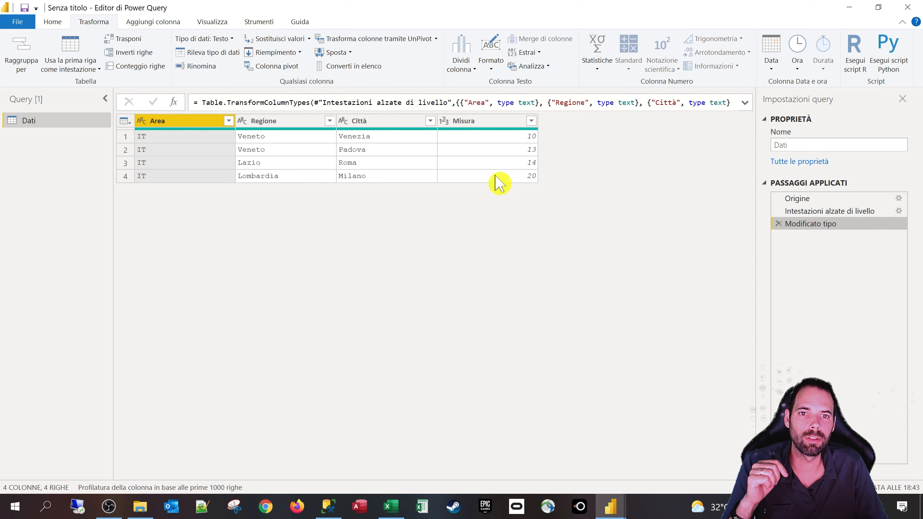
left_click(443, 121)
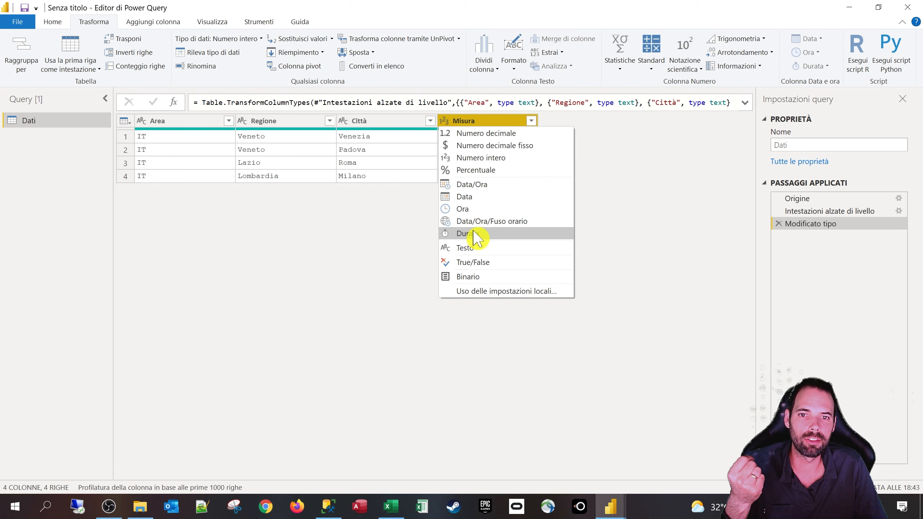
left_click(357, 251)
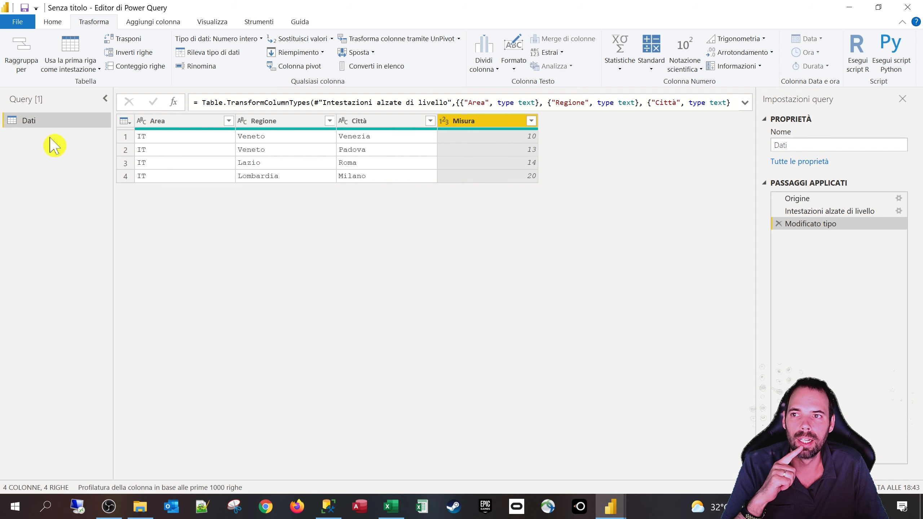
Step: Add an Excel workbook as a new source, using the file WIP.xlsb from the Sorgenti folder
left_click(53, 22)
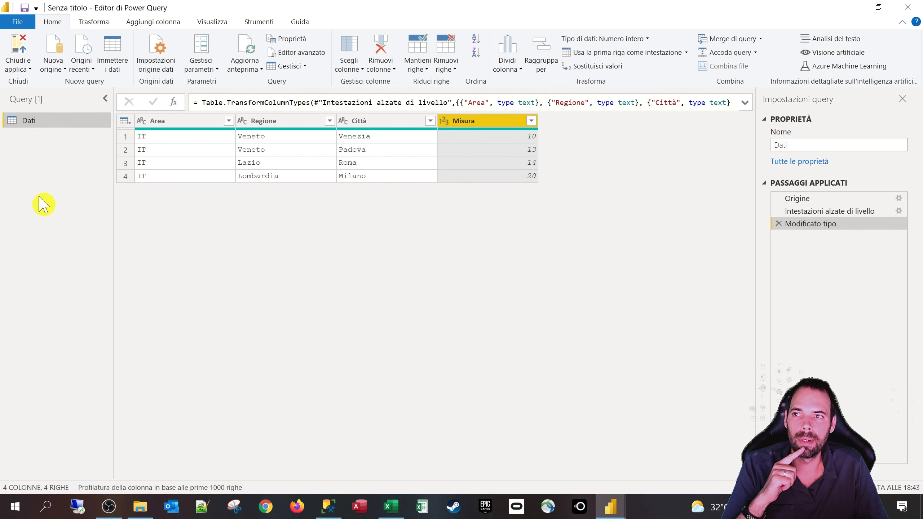
left_click(54, 69)
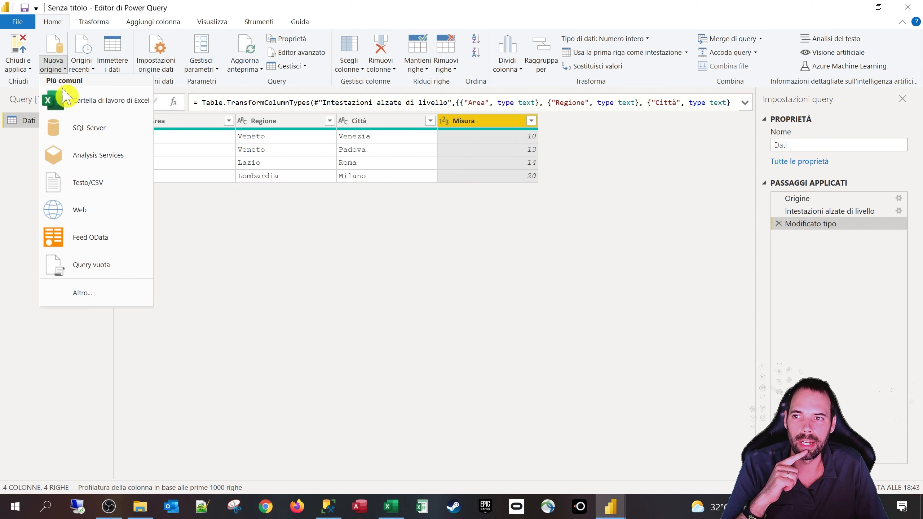
left_click(89, 299)
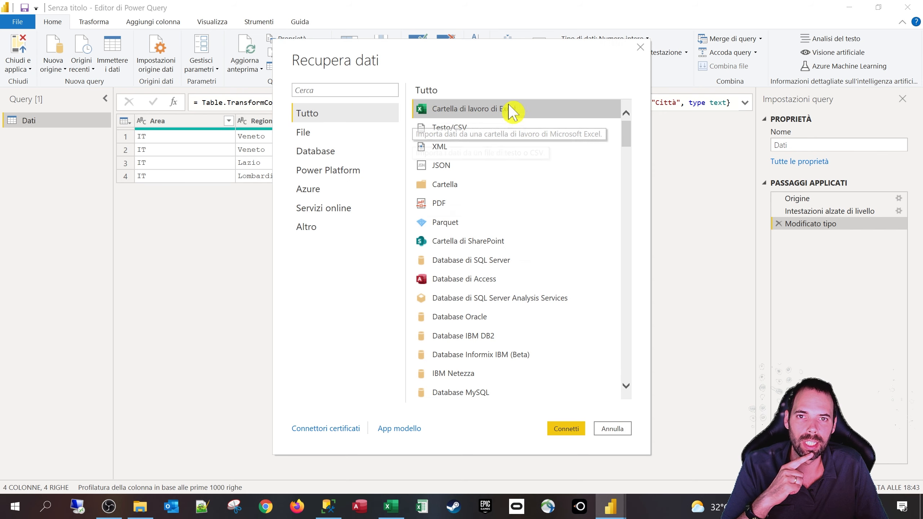
left_click(566, 429)
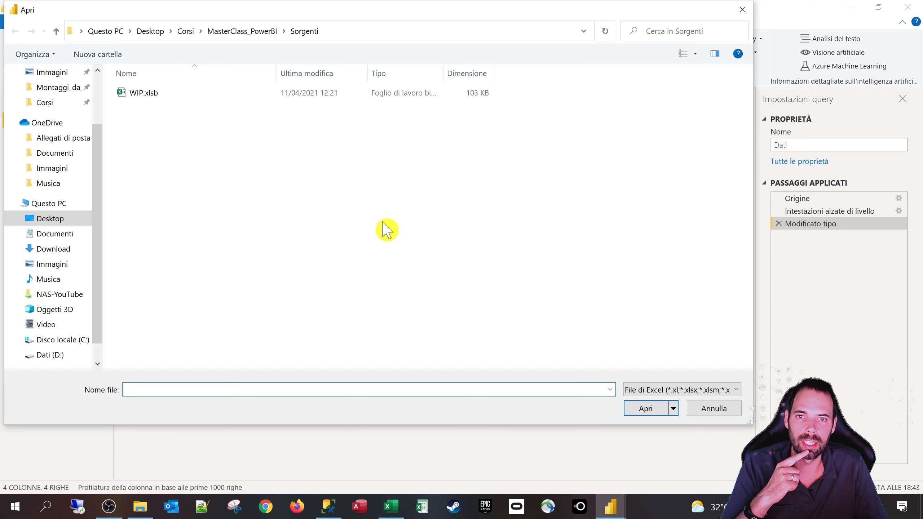
left_click(400, 34)
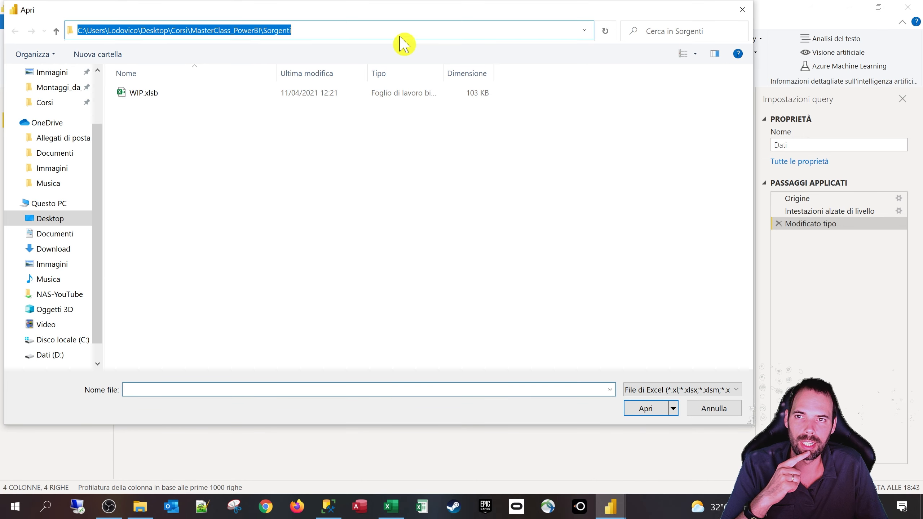
left_click(140, 94)
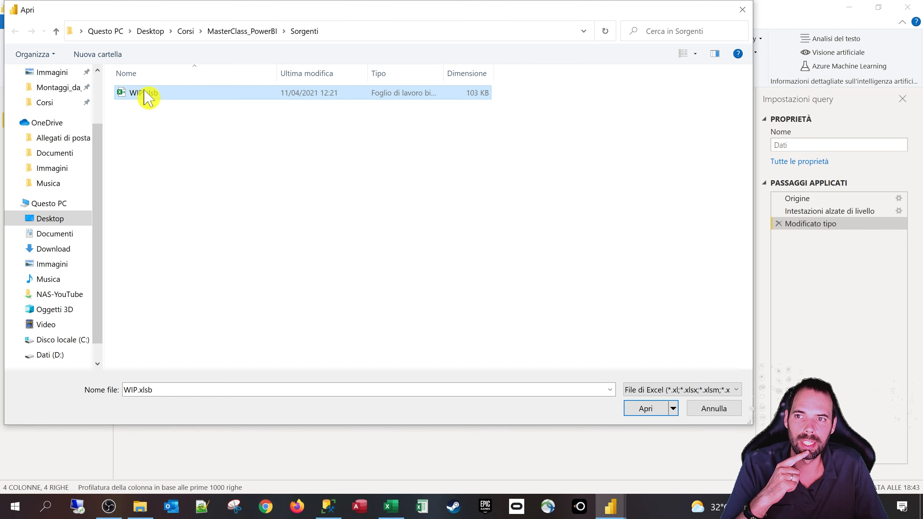
left_click(646, 409)
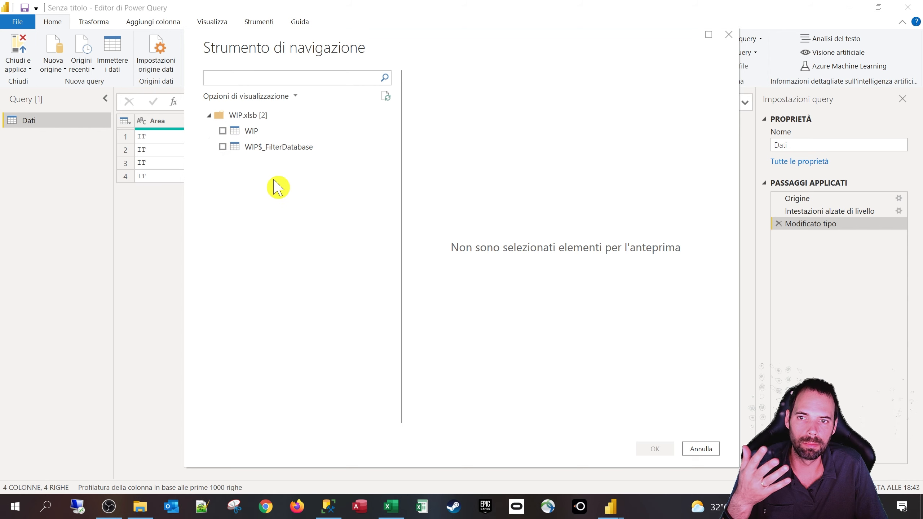
Step: Preview and import the WIP table from the workbook, leaving the WIP query selected
left_click(222, 131)
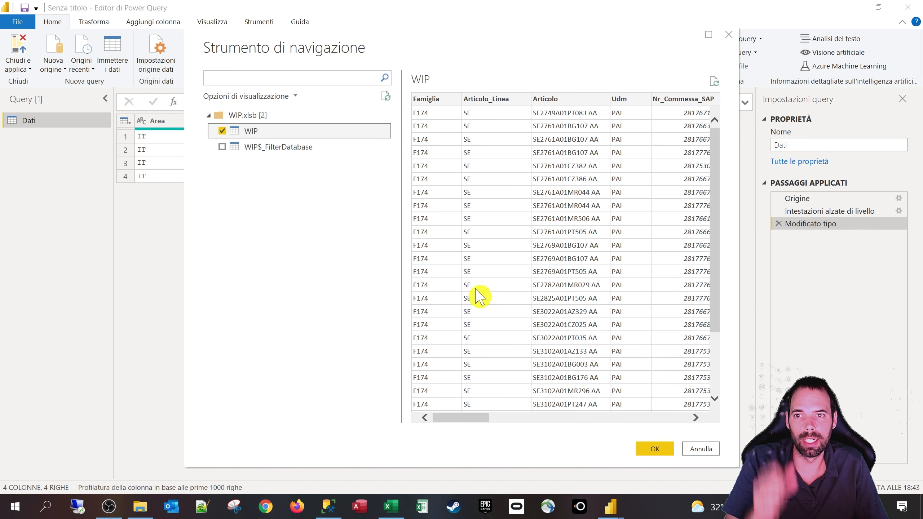
mouse_move(486, 426)
left_mouse_down()
mouse_move(689, 441)
mouse_move(469, 432)
left_mouse_up()
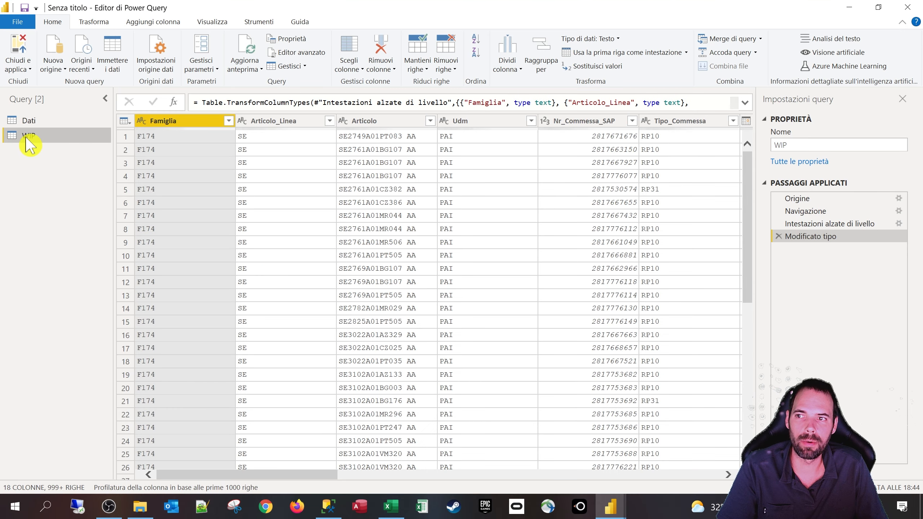
left_click(30, 121)
left_click(37, 137)
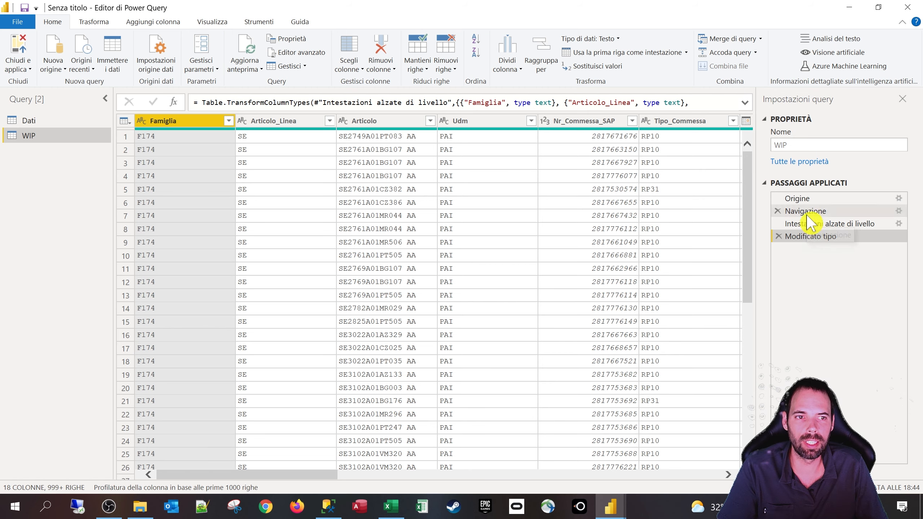
Step: Examine the WIP query's applied steps Origine, Navigazione, Intestazioni alzate di livello and Modificato tipo, including the nested tables in Origine
left_click(803, 213)
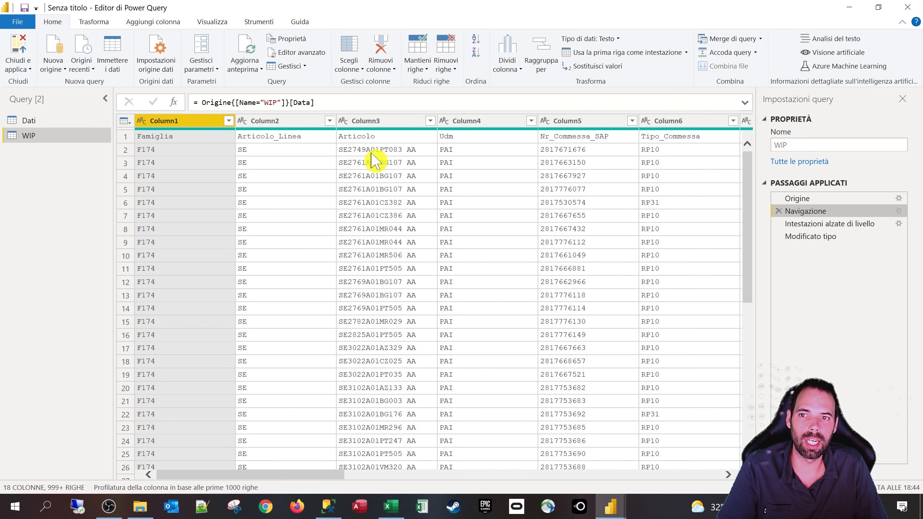
left_click(820, 202)
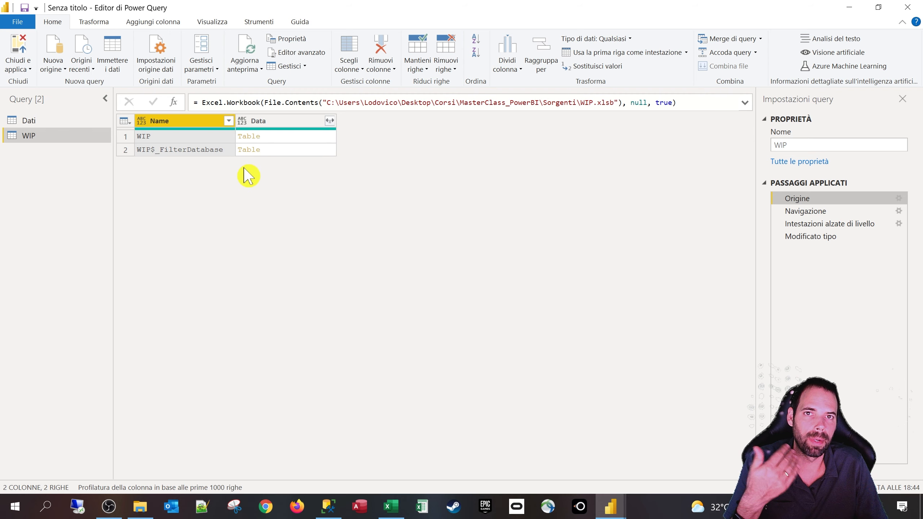
left_click(292, 137)
left_click(289, 148)
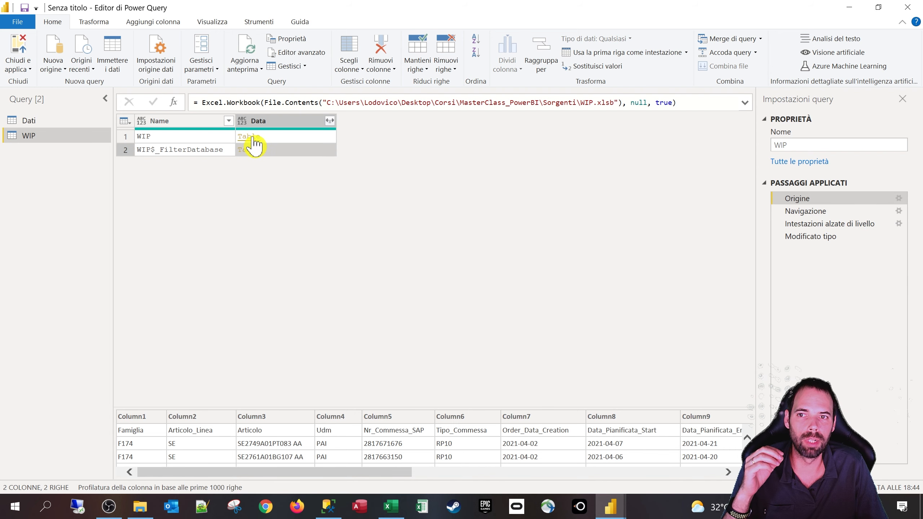
left_click(816, 214)
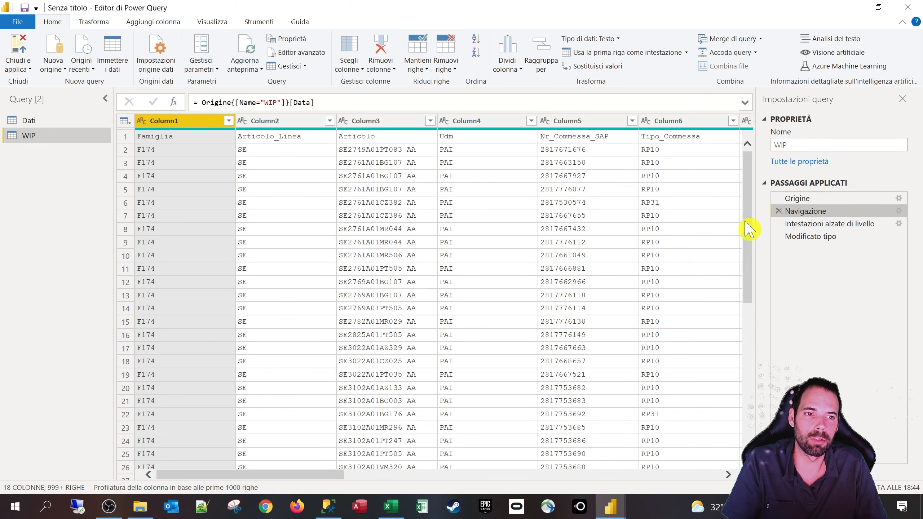
left_click(813, 224)
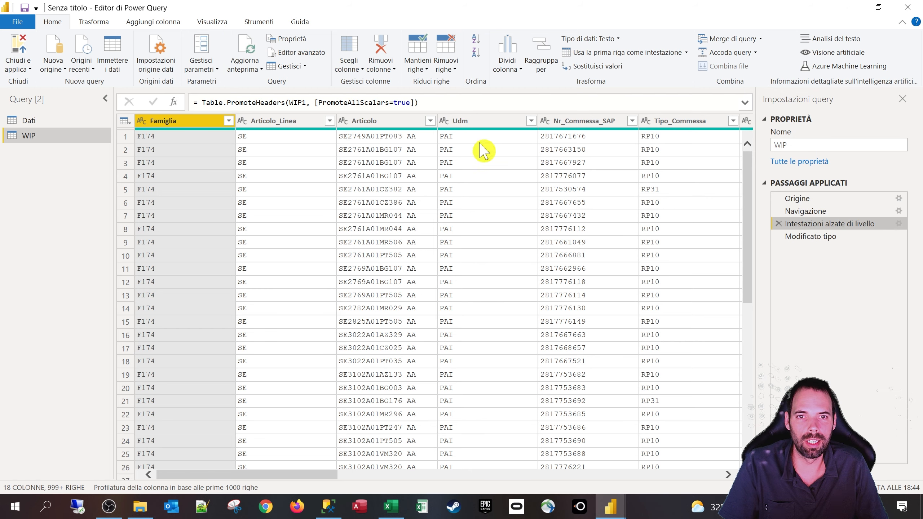
left_click(823, 237)
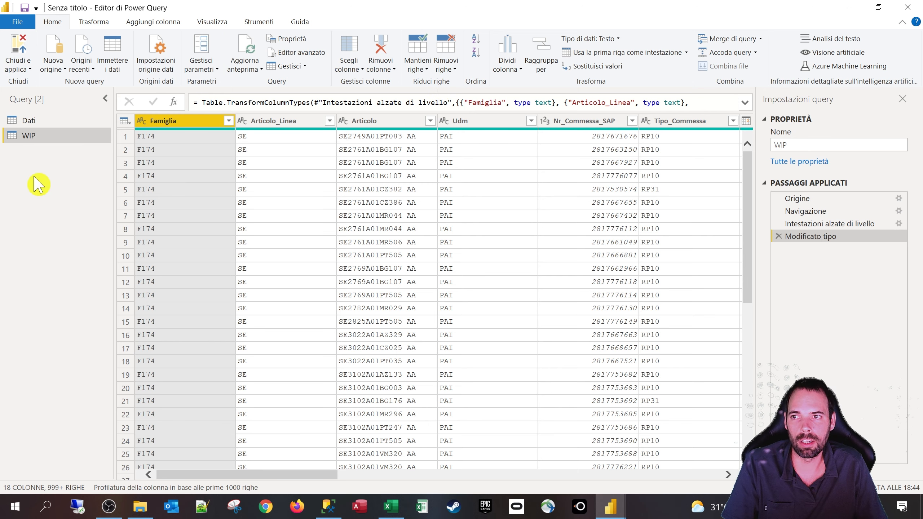
Step: Add an Access database as a new source, using the file DB_Venduto.accdb from the Sorgenti folder
left_click(16, 68)
left_click(53, 66)
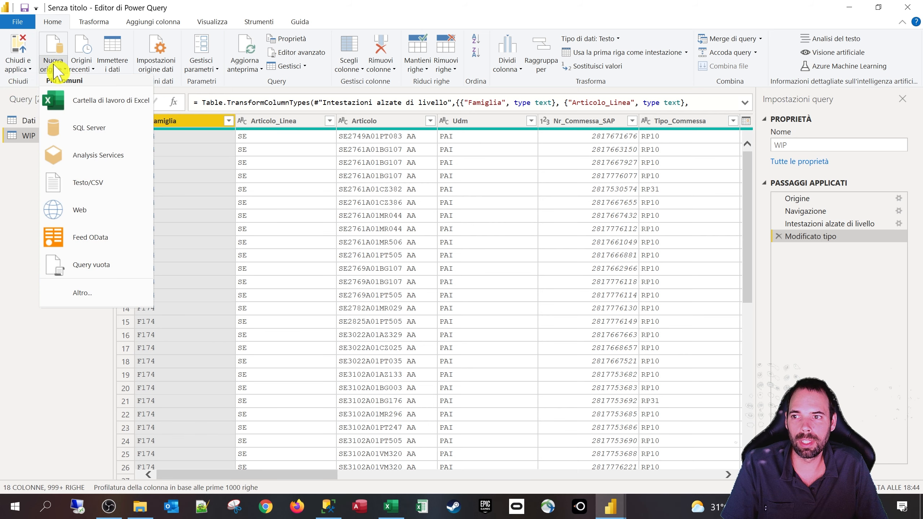
left_click(88, 293)
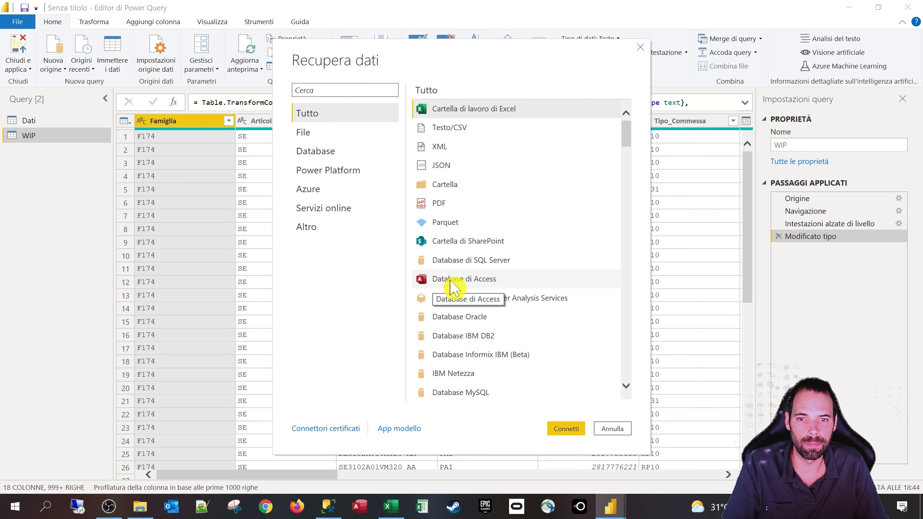
left_click(484, 283)
left_click(566, 429)
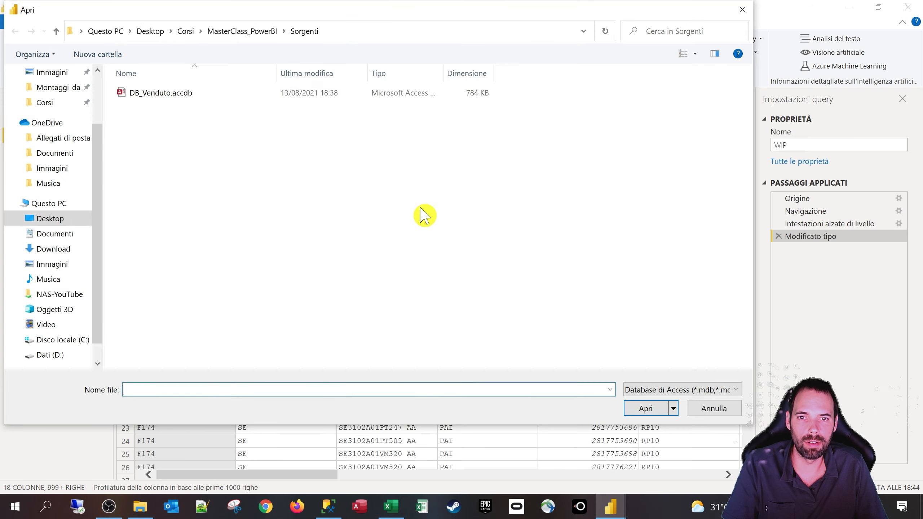
left_click(149, 93)
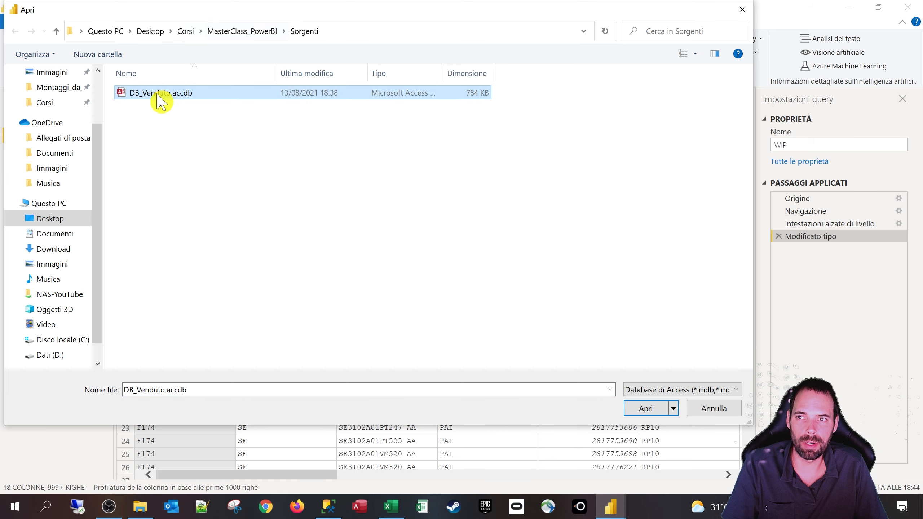
left_click(643, 408)
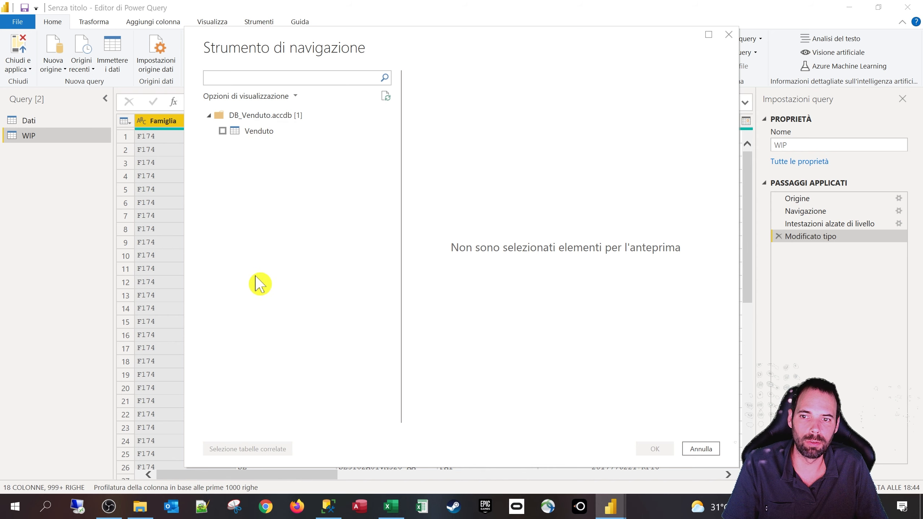
Step: Import the Venduto table from the Access database and display the Origine step of its query
left_click(223, 131)
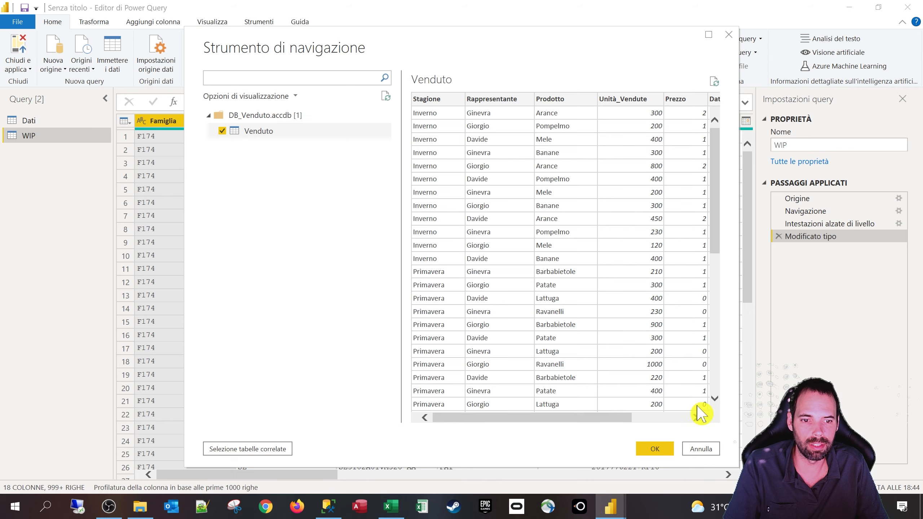
left_click(660, 452)
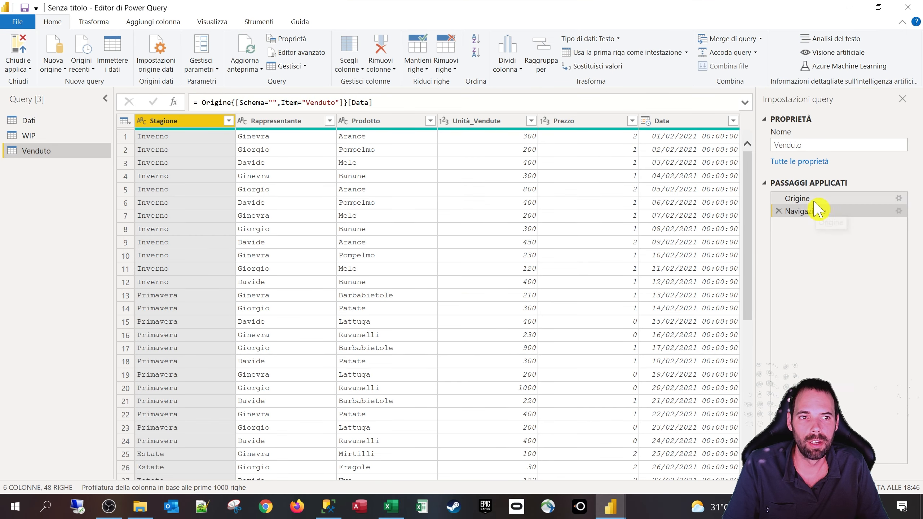
left_click(800, 199)
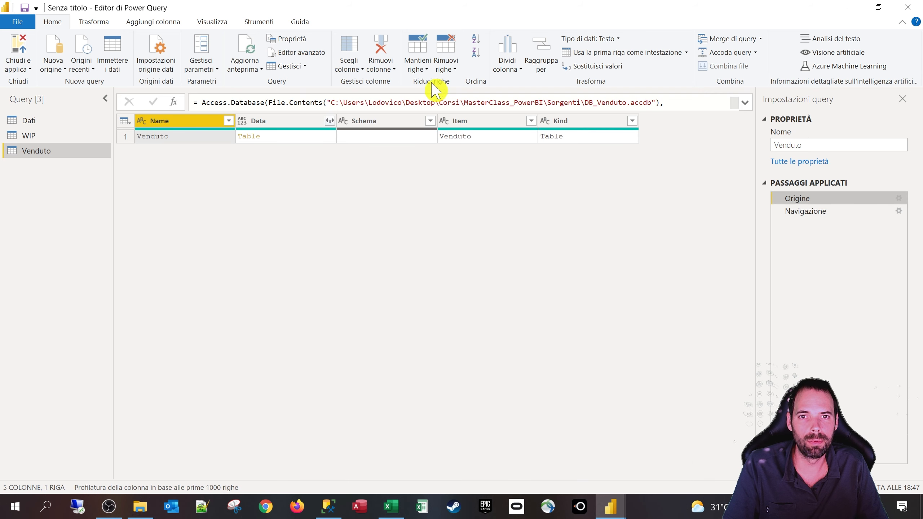
Step: Display the Navigazione step of the Venduto query, then open the server connection dialog in SQL Server Management Studio
left_click(811, 211)
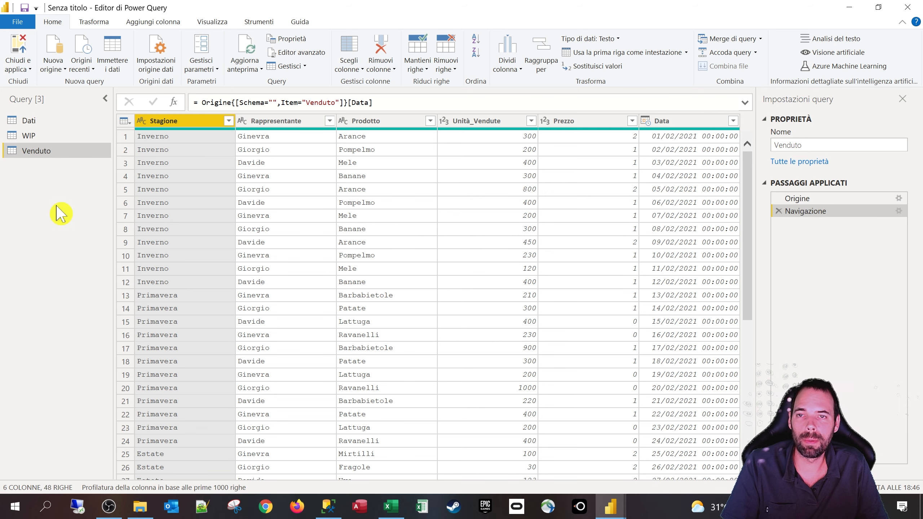
left_click(329, 506)
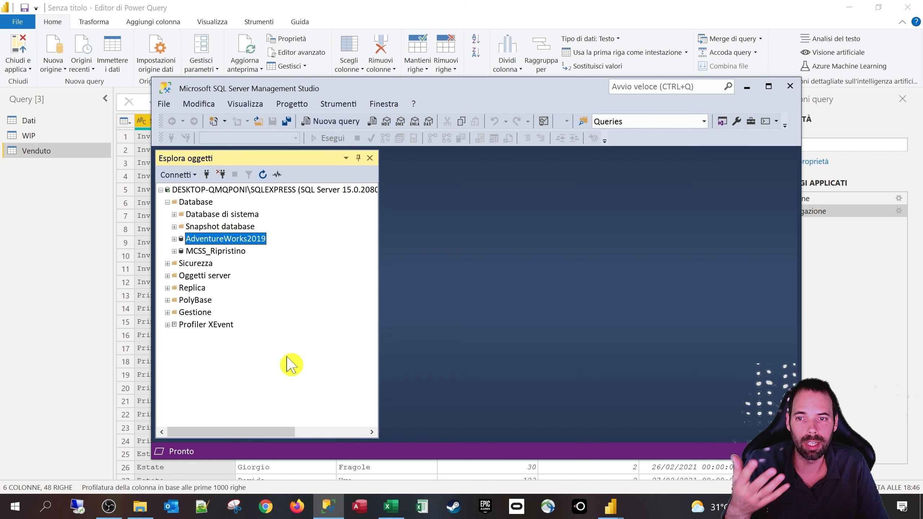
left_click(260, 190)
left_click(164, 103)
left_click(171, 120)
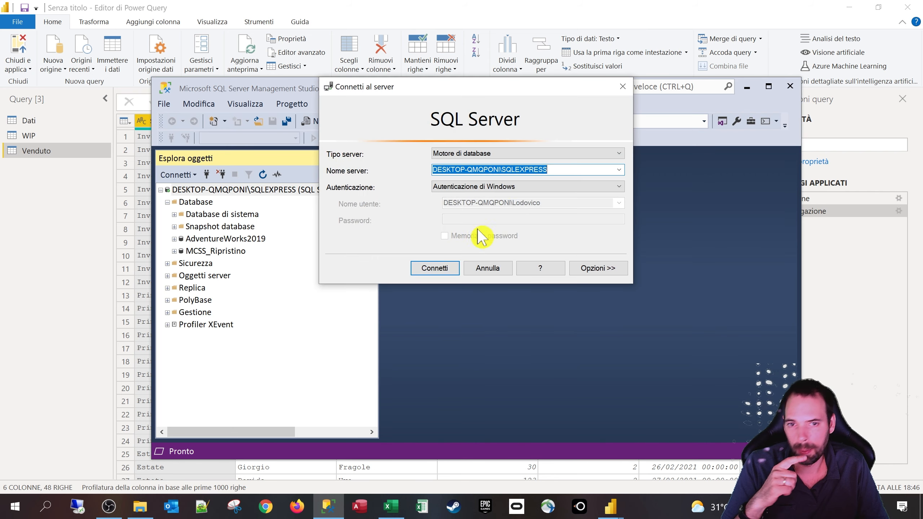
Step: Copy the server name DESKTOP-QMQPONI\SQLEXPRESS from the connection dialog, cancel the dialog and return to the Power Query Editor
left_click(552, 167)
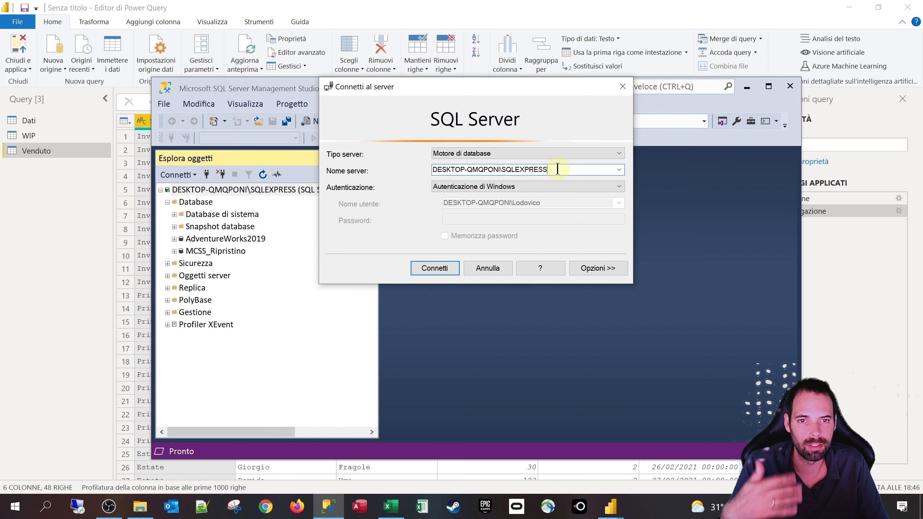
left_click_drag(560, 169, 419, 166)
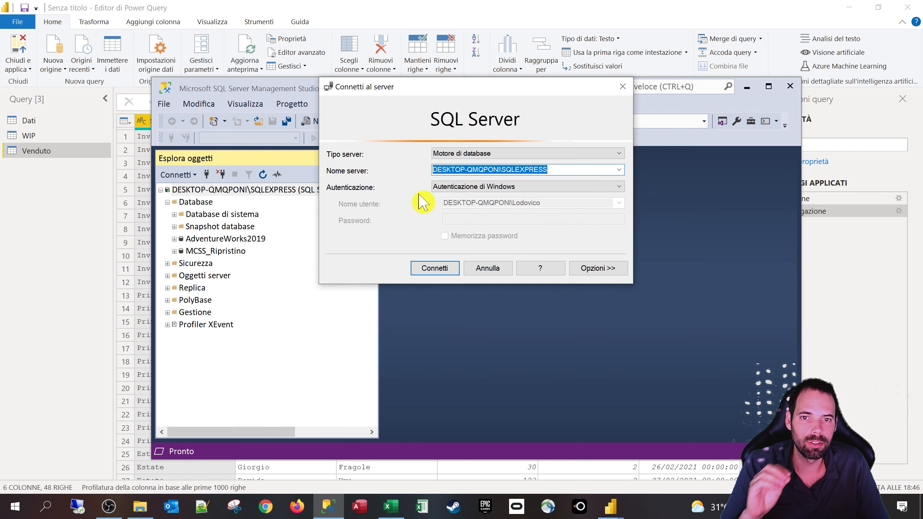
left_click(560, 168)
left_click_drag(555, 168, 405, 169)
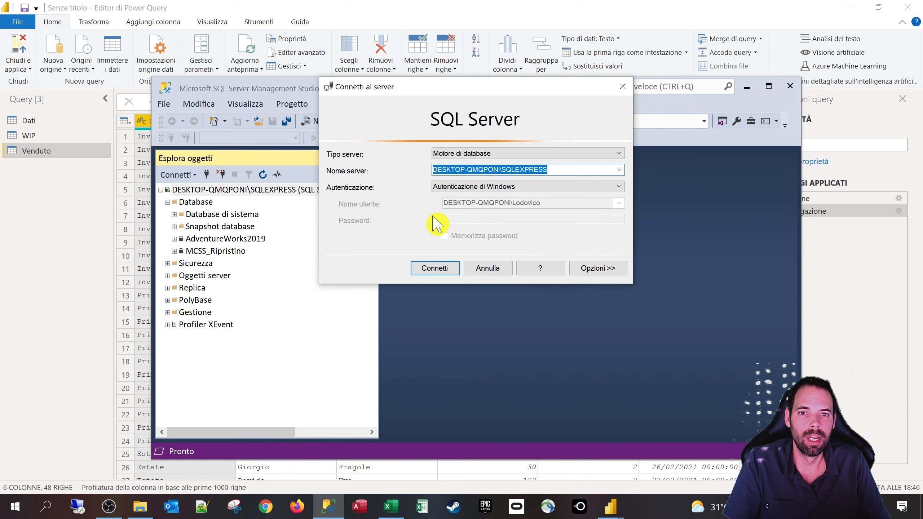
left_click_drag(545, 169, 435, 169)
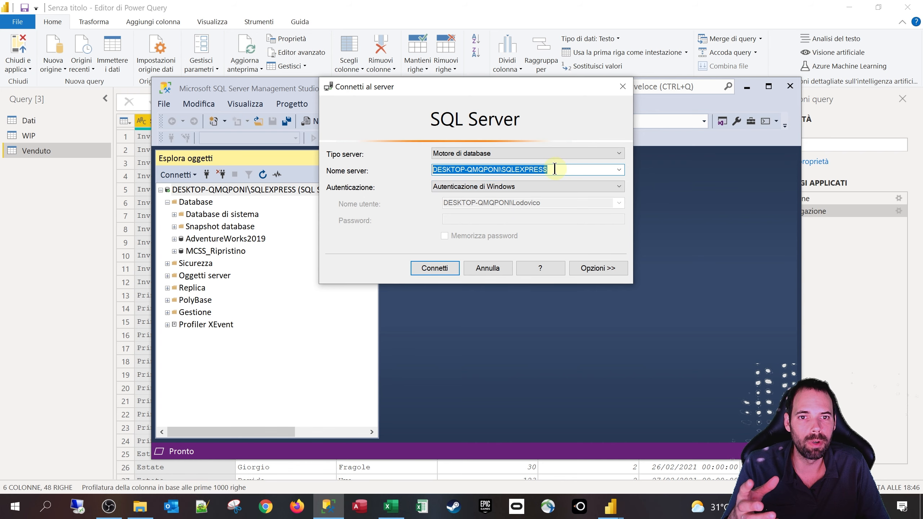
left_click_drag(550, 169, 429, 168)
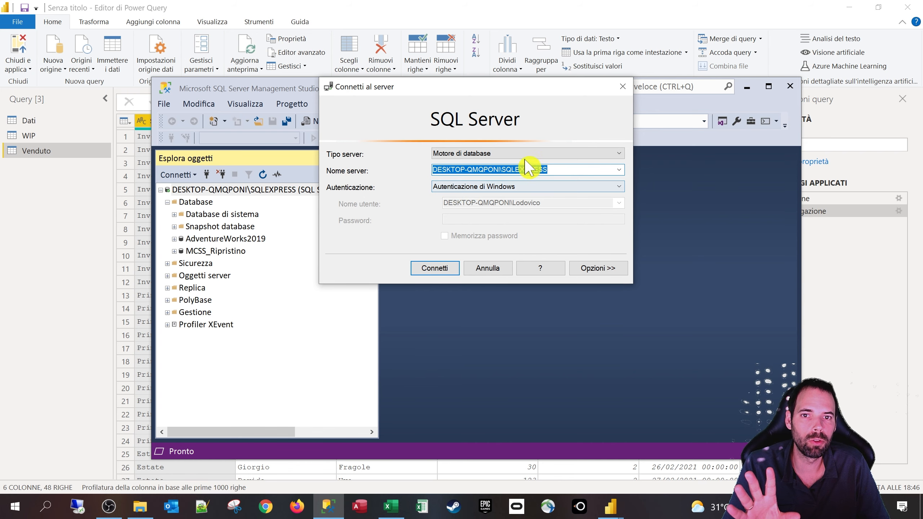
left_click_drag(549, 169, 418, 178)
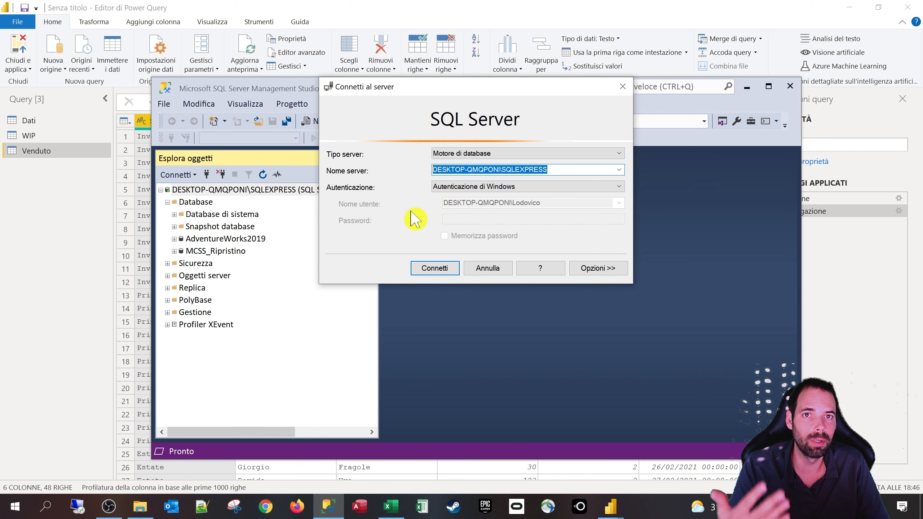
left_click_drag(561, 166, 408, 174)
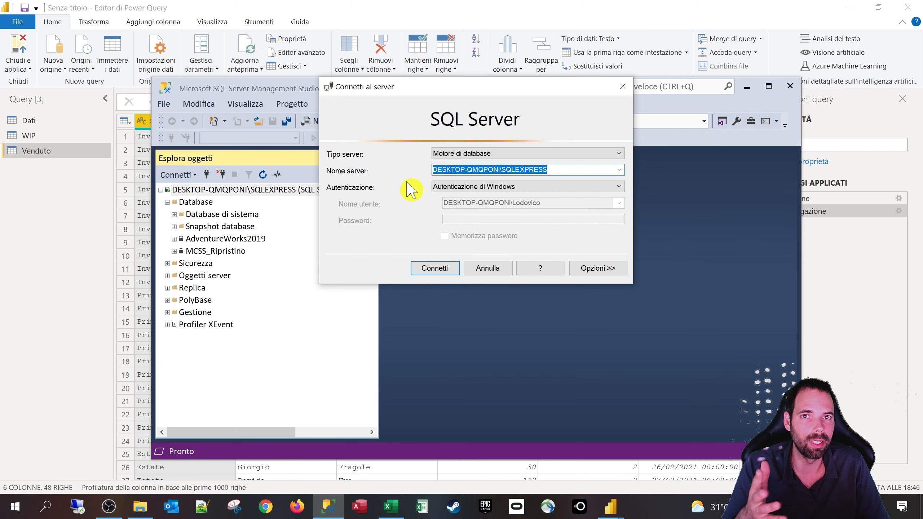
left_click(560, 170)
left_click_drag(560, 170, 399, 184)
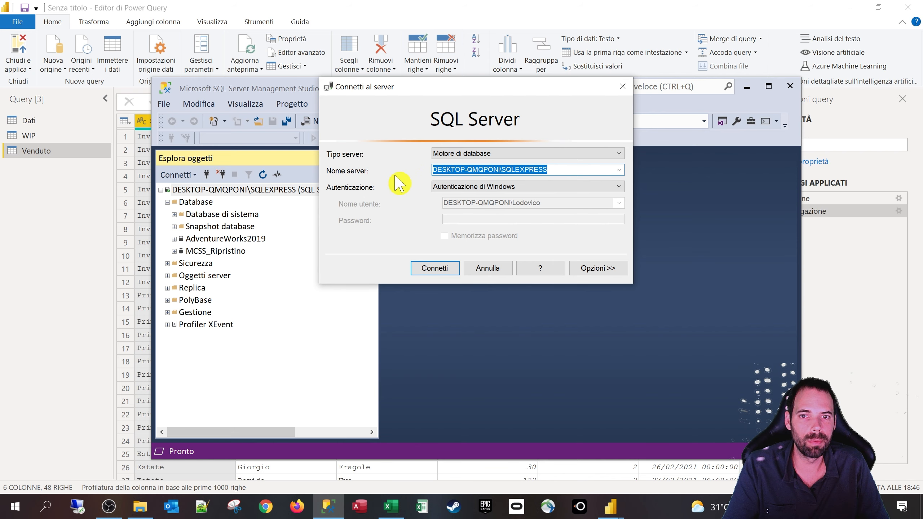
key("Delete")
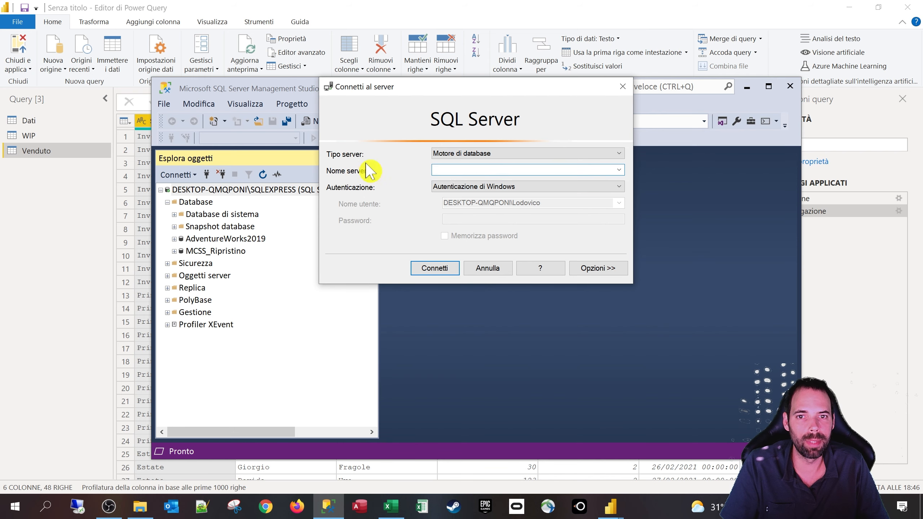
key("ctrl+z")
key("ctrl+c")
left_click(488, 268)
left_click(33, 214)
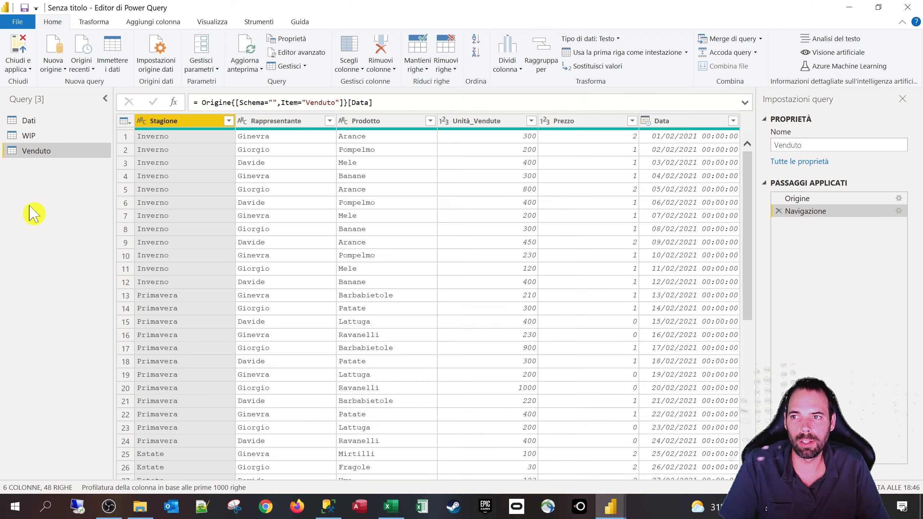
Step: Add a SQL Server database as a new source, with DESKTOP-QMQPONI\SQLEXPRESS as the server
left_click(61, 70)
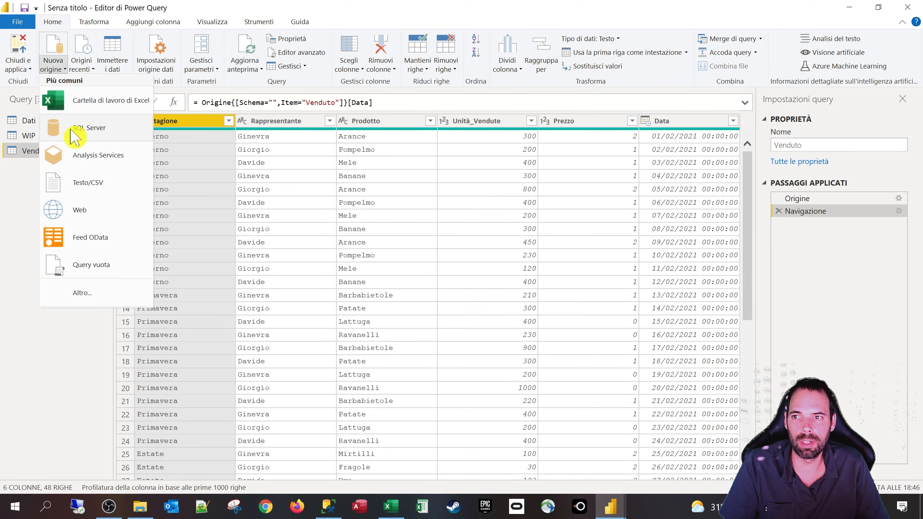
left_click(91, 132)
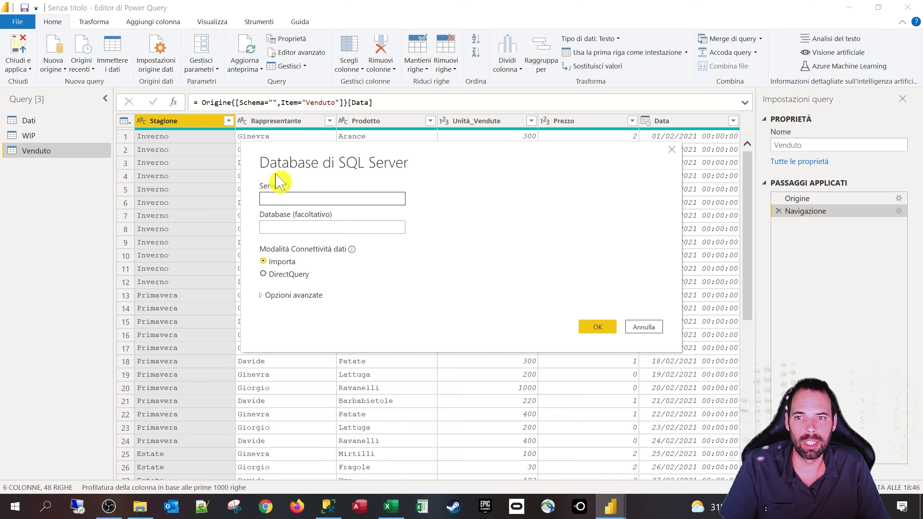
key("ctrl+v")
left_click(285, 229)
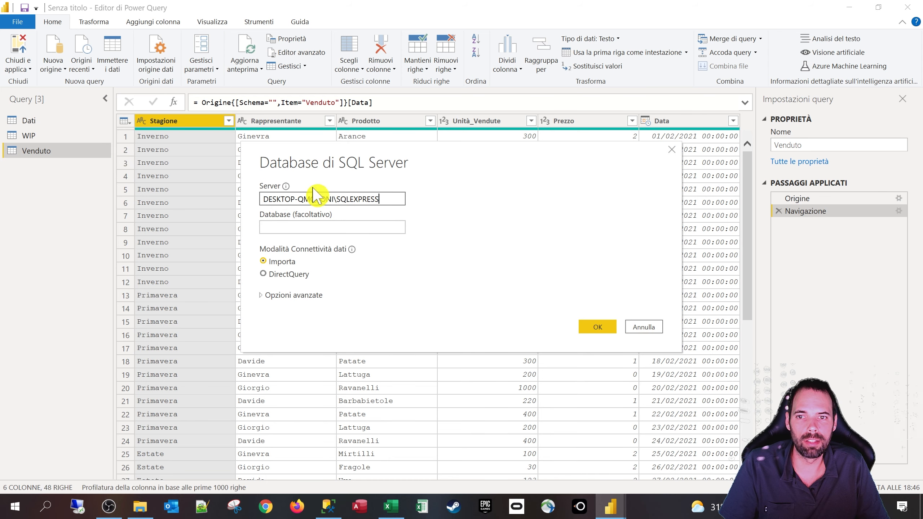
left_click_drag(387, 200, 238, 200)
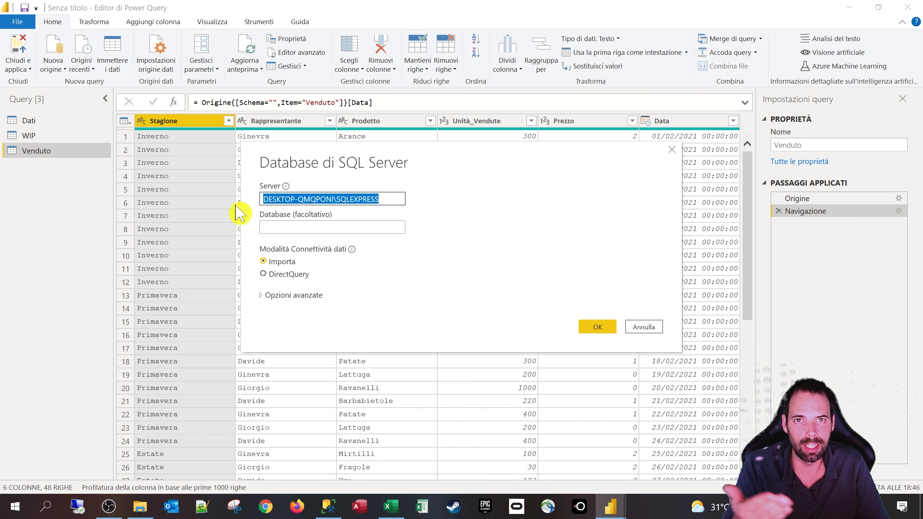
left_click(423, 208)
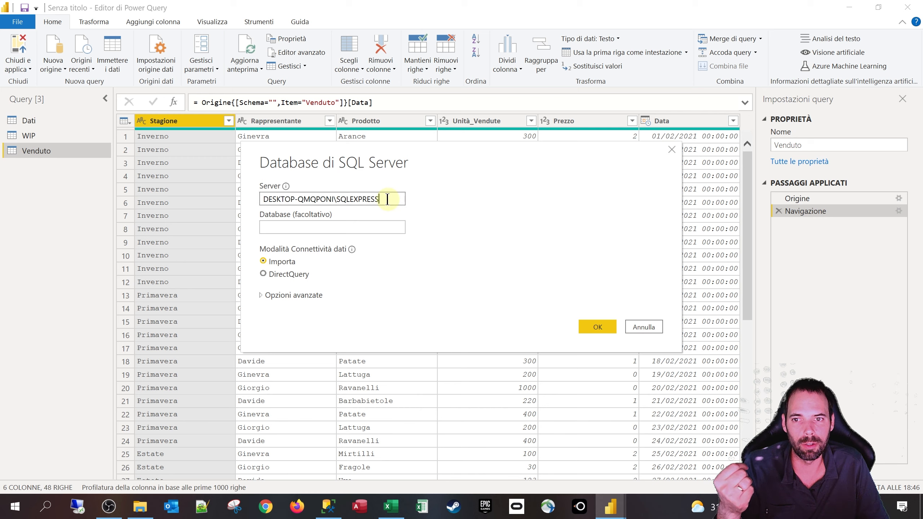
left_click_drag(387, 199, 242, 206)
Step: Look up the database name in SQL Server Management Studio and set the source's optional database to AdventureWorks2019
left_click(339, 227)
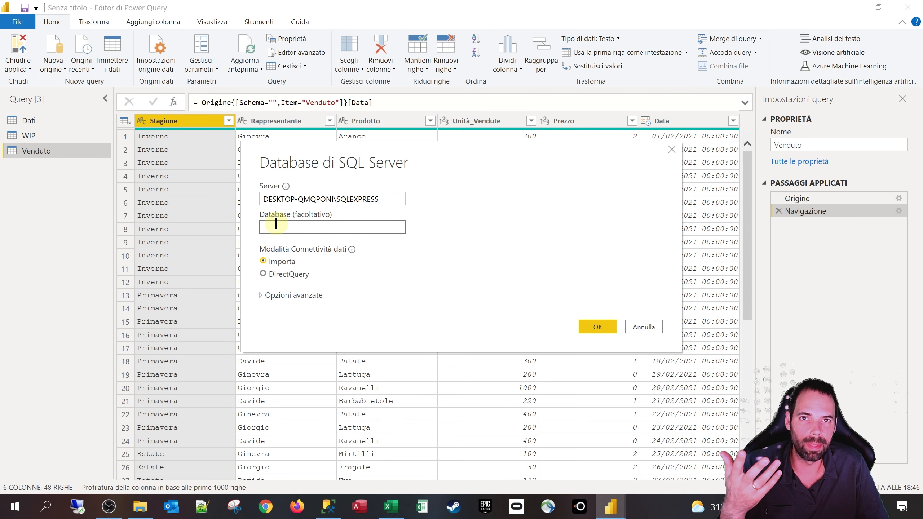
left_click(328, 507)
left_click(235, 239)
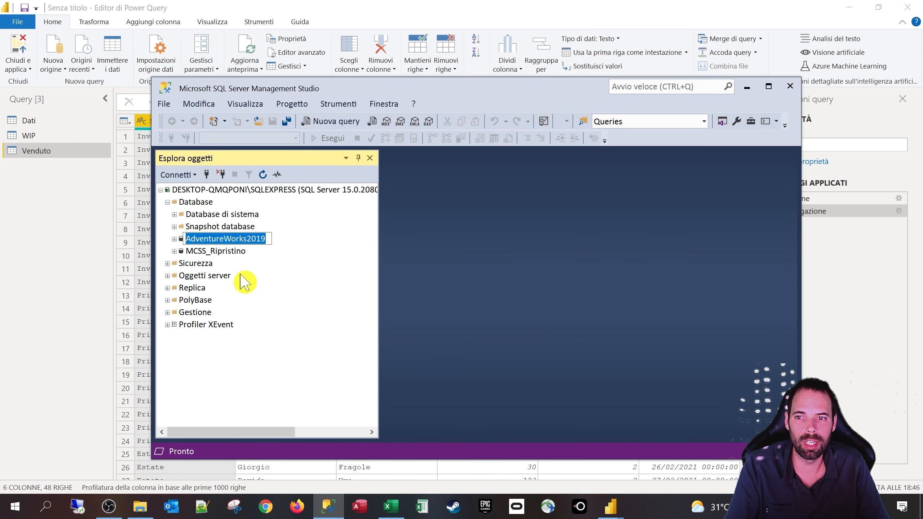
left_click(747, 86)
left_click(311, 226)
type("AdventureWorks2019")
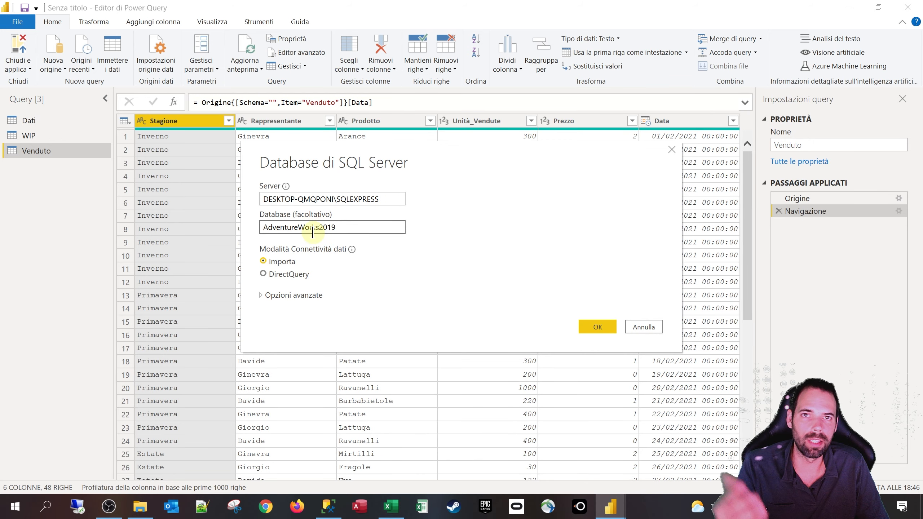
Step: Examine the connection's advanced options, including the SQL statement field, and the AdventureWorks2019 object folders in SQL Server Management Studio
left_click(316, 296)
left_click(299, 357)
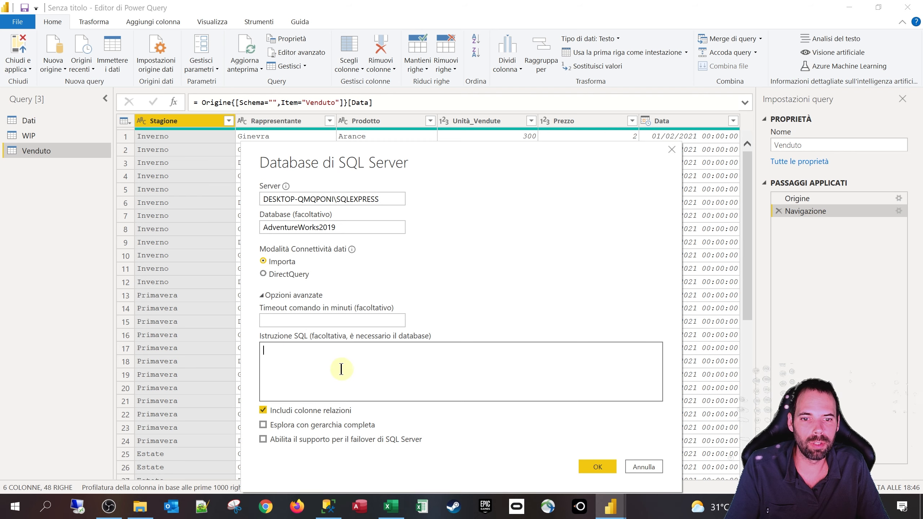
left_click(328, 507)
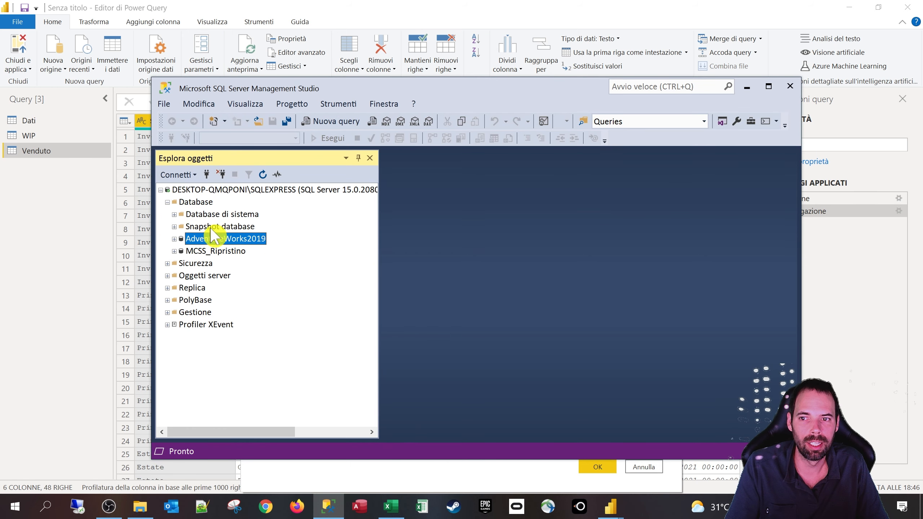
left_click(174, 239)
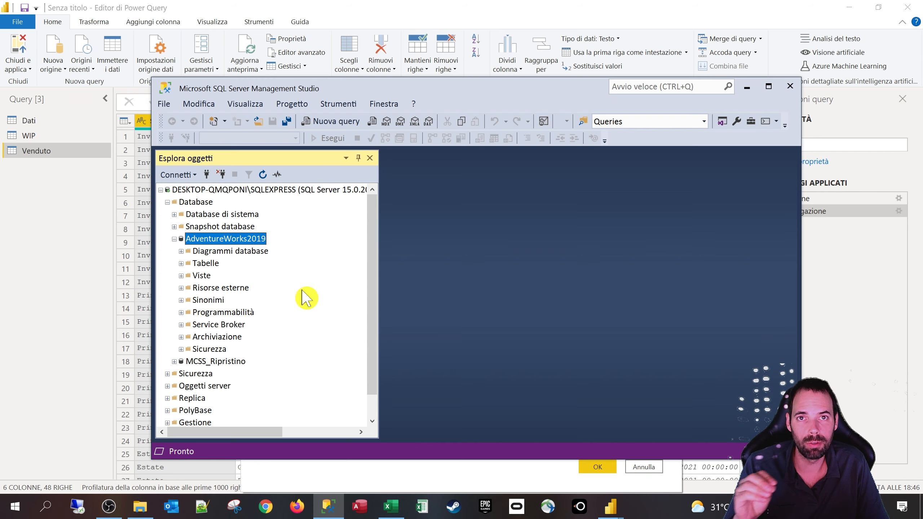
left_click(174, 239)
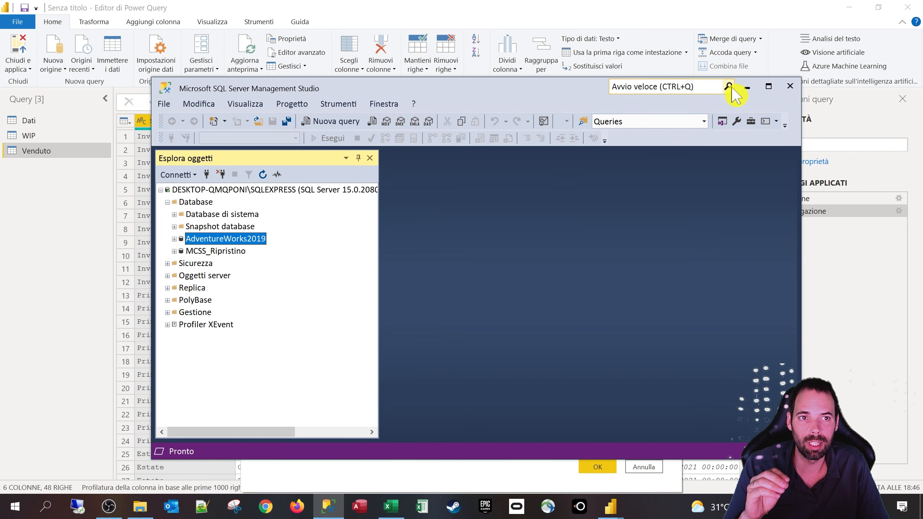
left_click(746, 88)
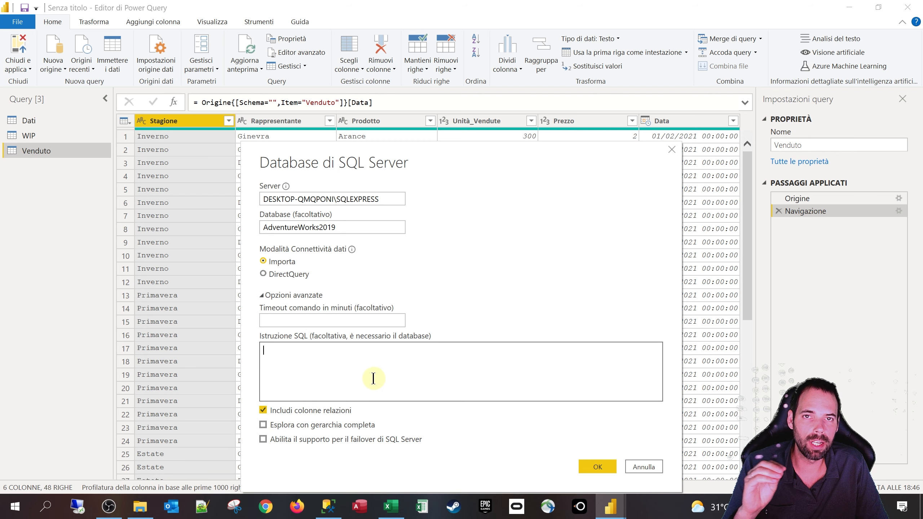
left_click(329, 506)
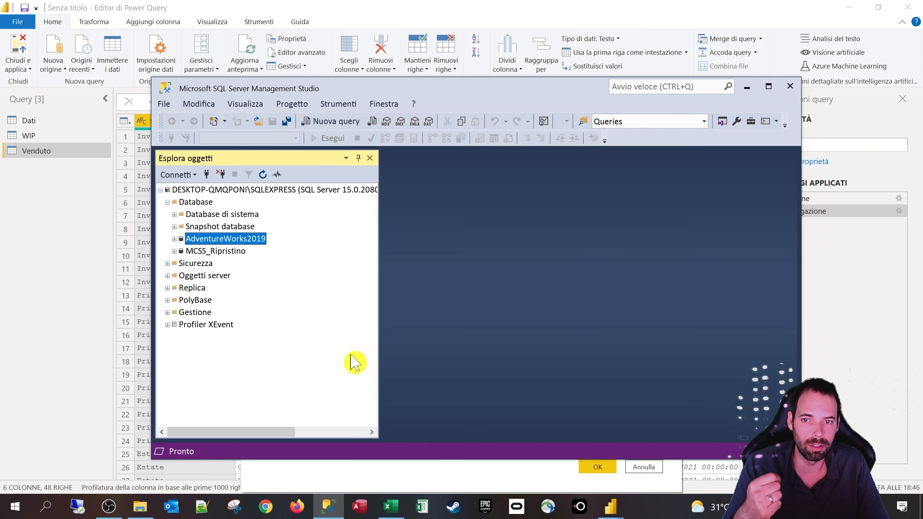
left_click(747, 87)
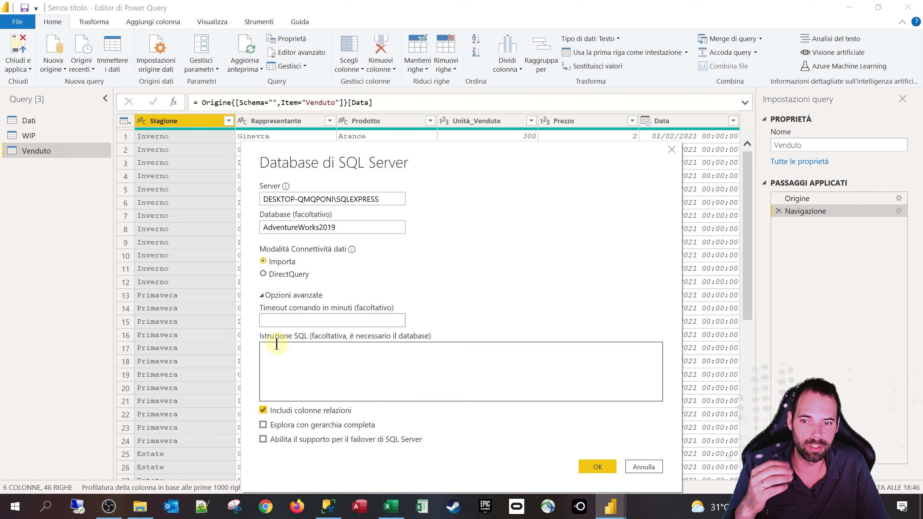
left_click(282, 296)
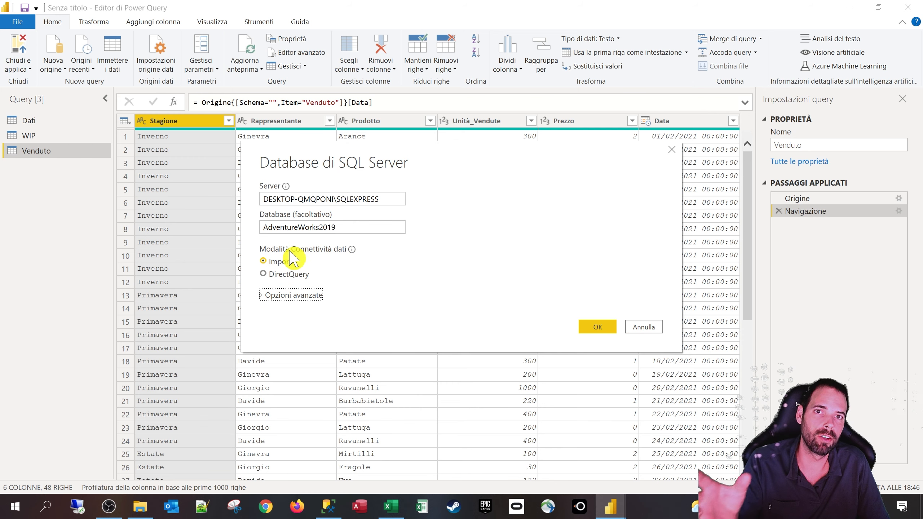
Step: Try DirectQuery as the data connectivity mode, switch back to Importa and connect to the database
left_click(278, 274)
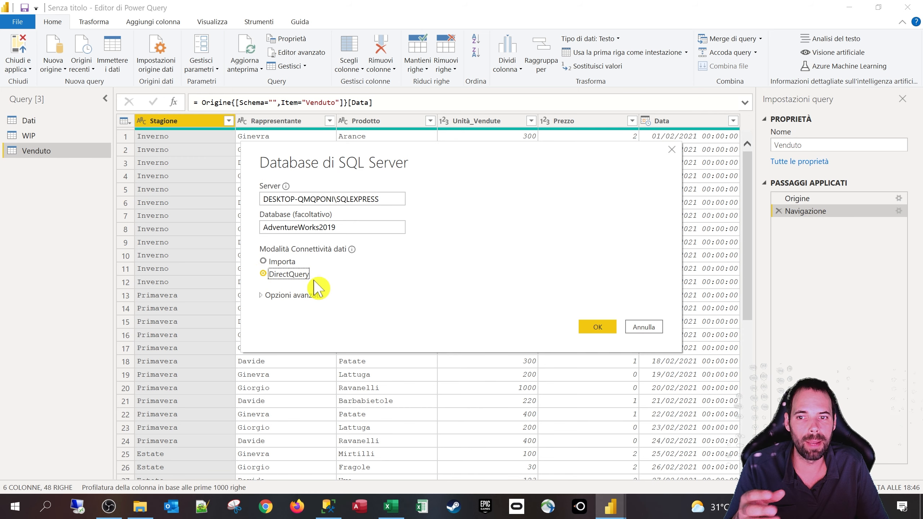
left_click(264, 262)
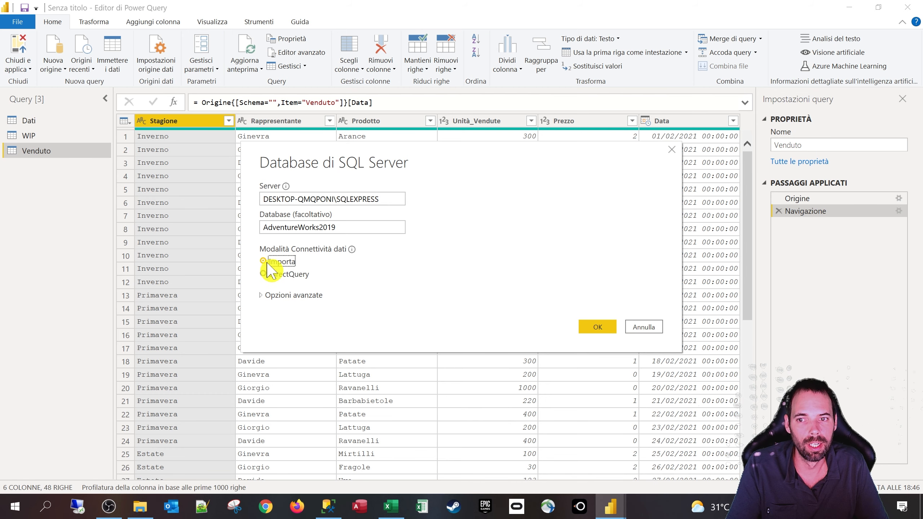
left_click(586, 327)
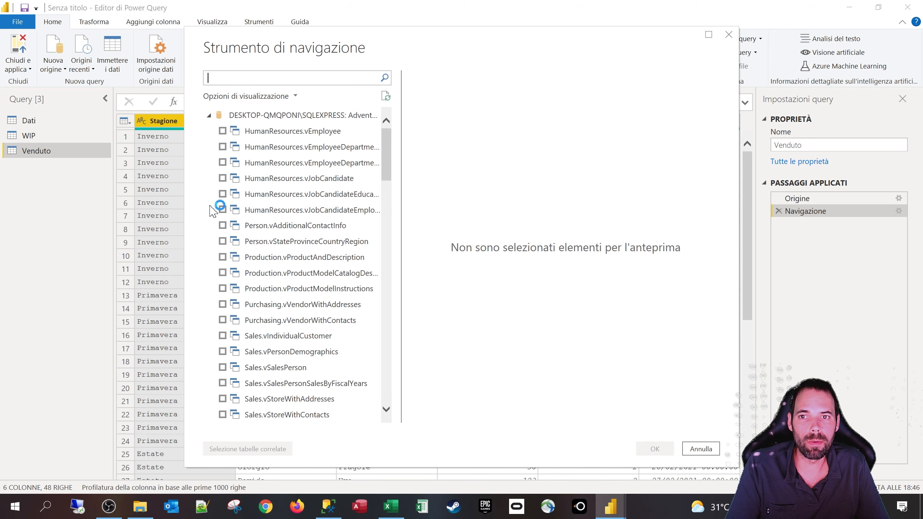
Step: Browse the AdventureWorks2019 tables and views and select the Sales.vSalesPerson view for import
left_click_drag(385, 165, 398, 140)
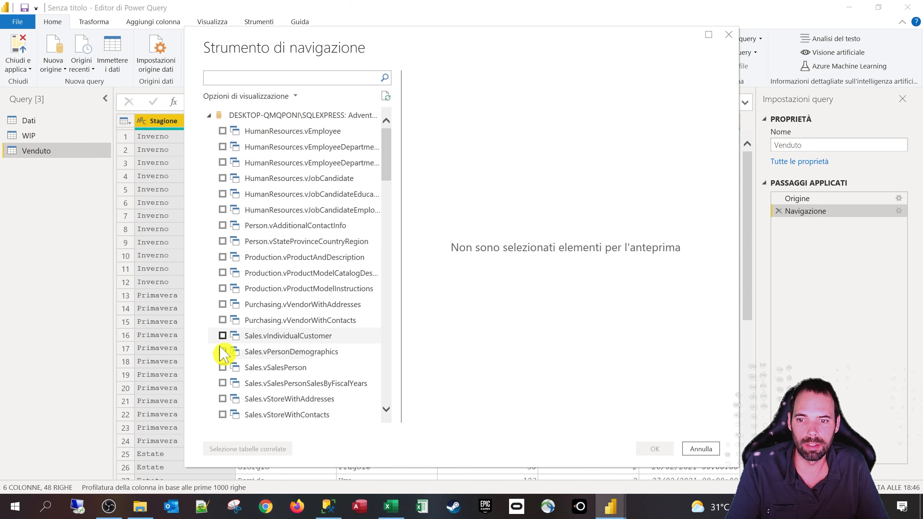
scroll(224, 355, "down", 2)
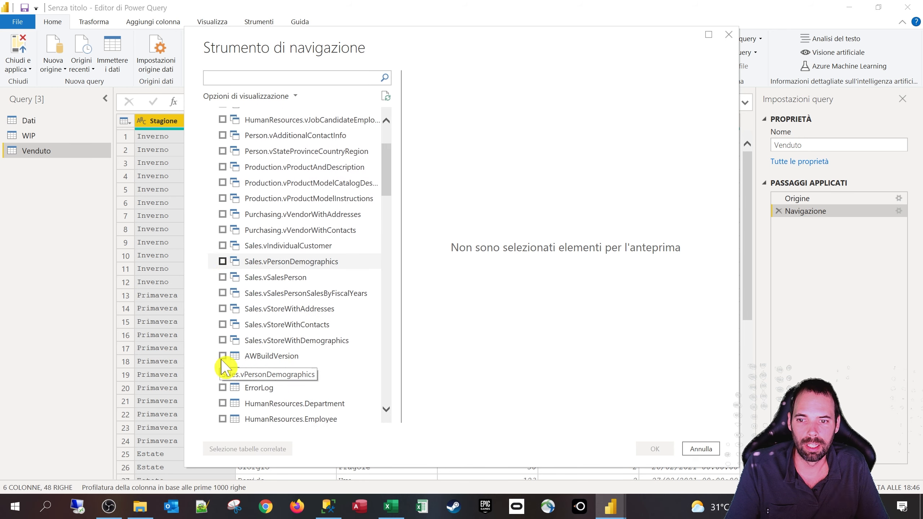
left_click(222, 273)
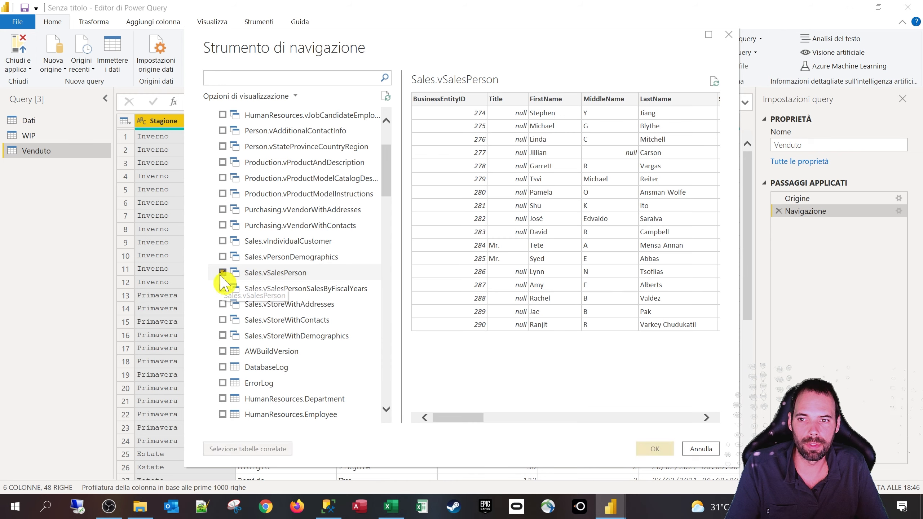
Step: Import the selected Sales.vSalesPerson view and open its new query
left_click(649, 449)
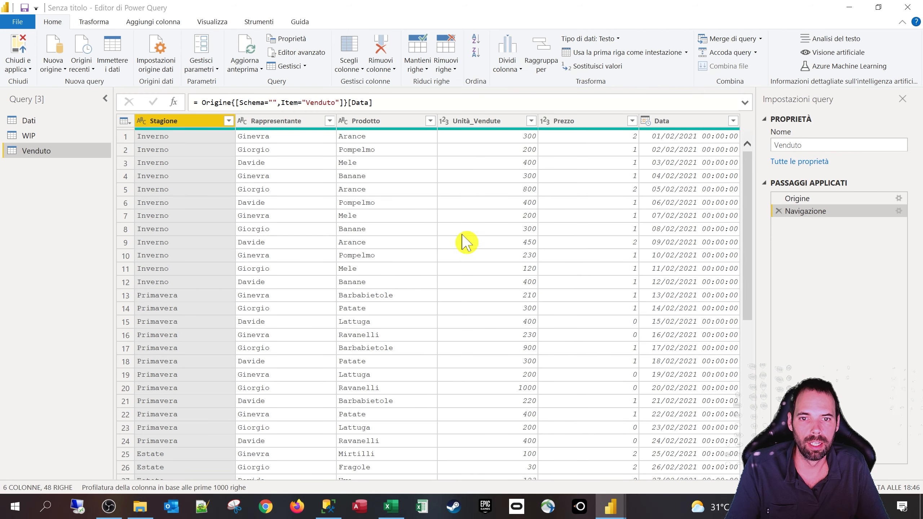
left_click(21, 154)
left_click(29, 167)
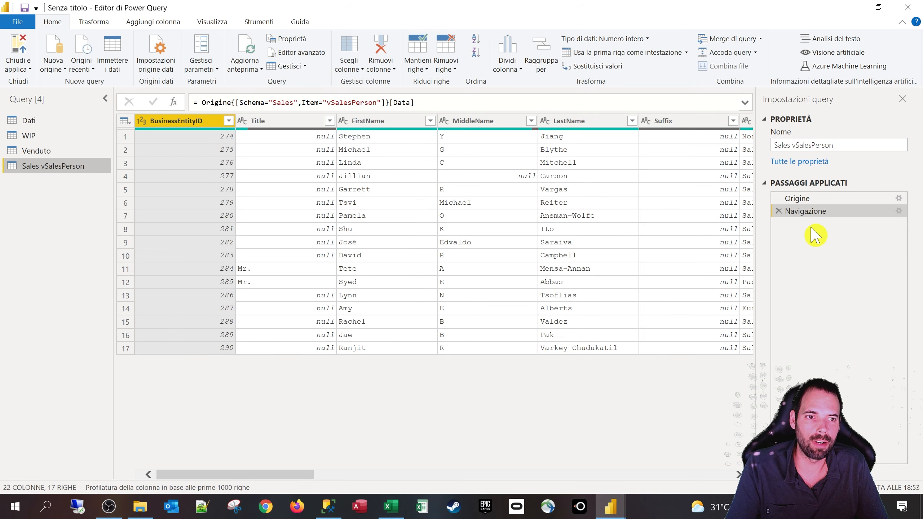
Step: Inspect the Origine step's server and database arguments and the Navigazione step of the Sales vSalesPerson query
left_click(798, 200)
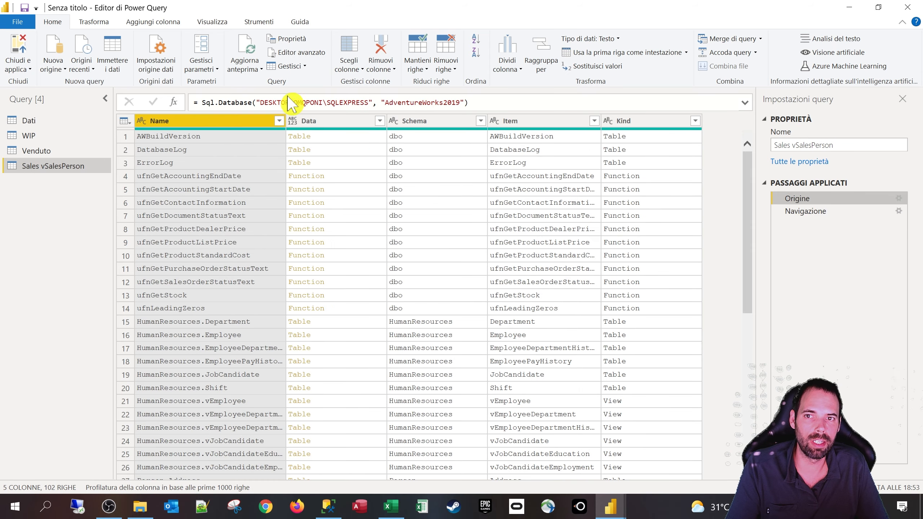
left_click_drag(256, 102, 458, 102)
left_click(422, 102)
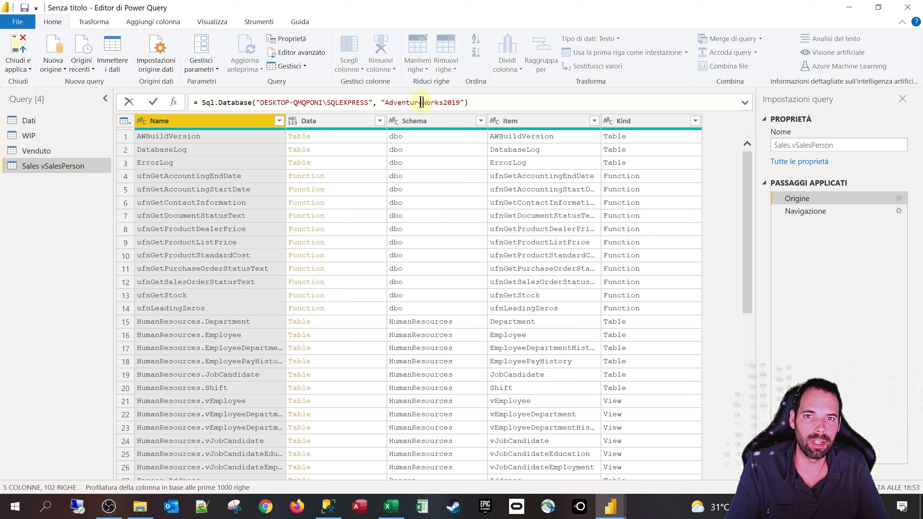
double_click(422, 102)
left_click(813, 212)
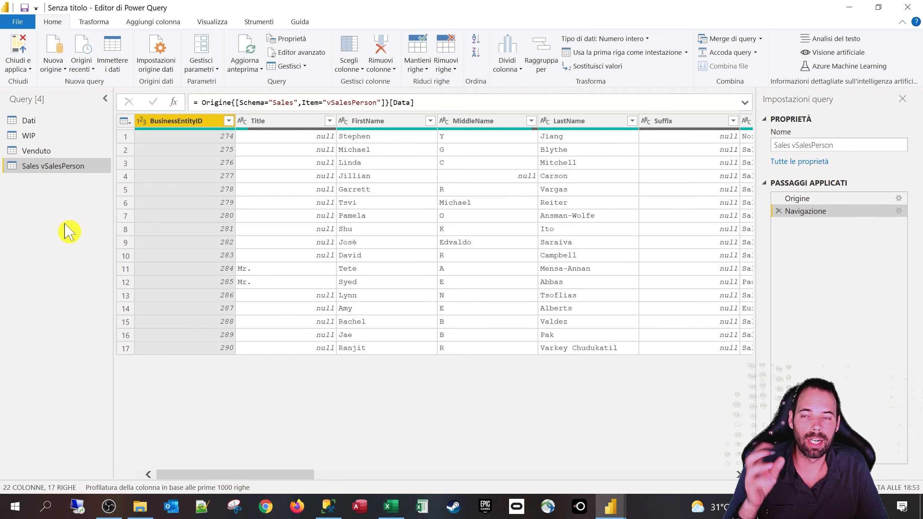
Step: Add a new ODBC source, searching the connectors for odbc, and choose SQL_AdventureWorks as the data source name (DSN)
left_click(60, 70)
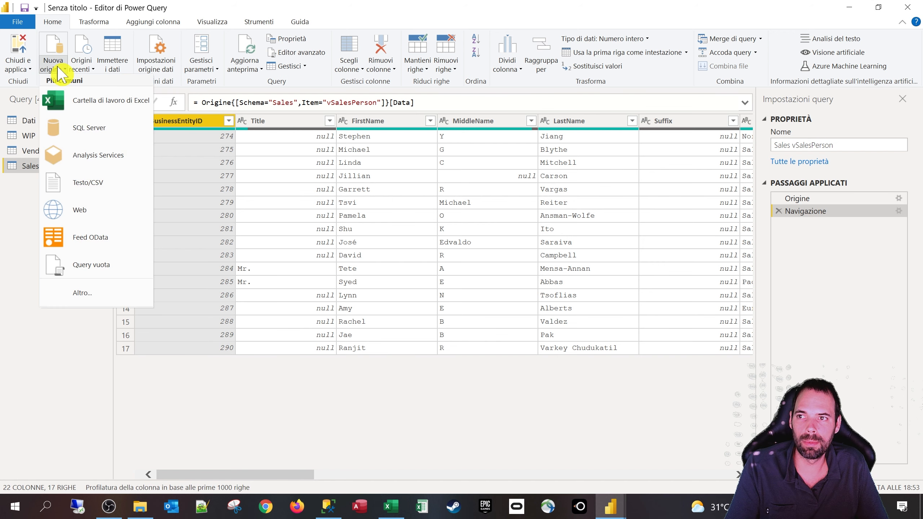
left_click(99, 299)
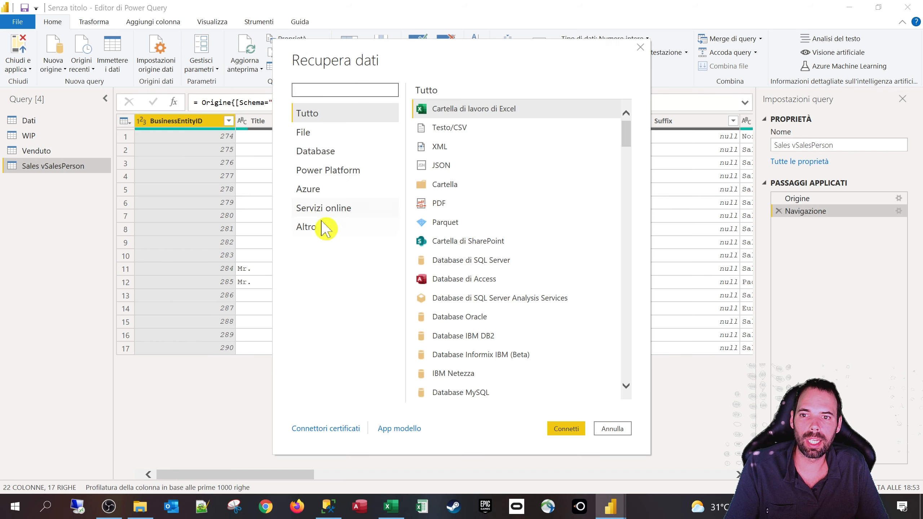
left_click(333, 231)
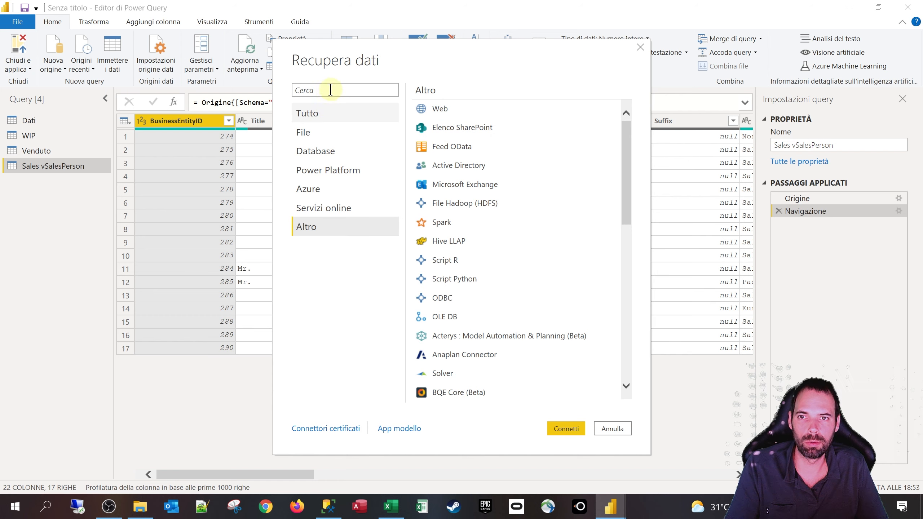
left_click(319, 91)
type("odbc")
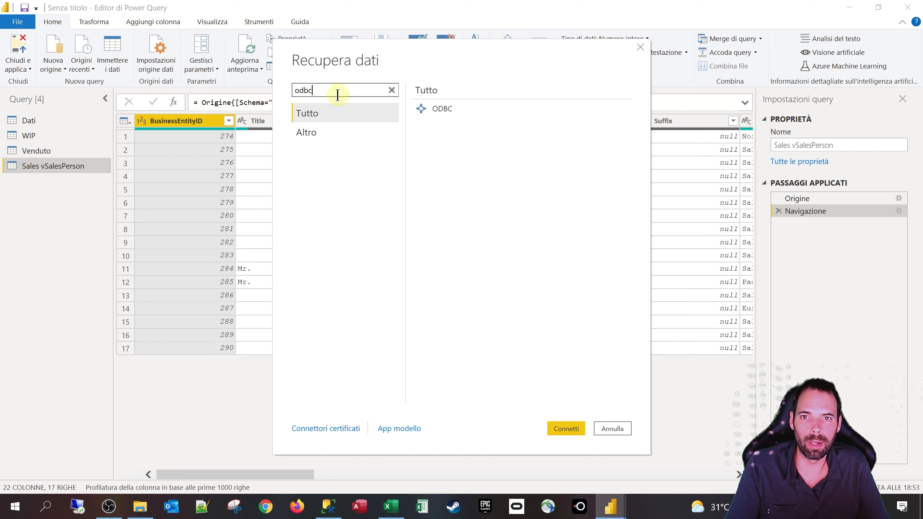
left_click(445, 114)
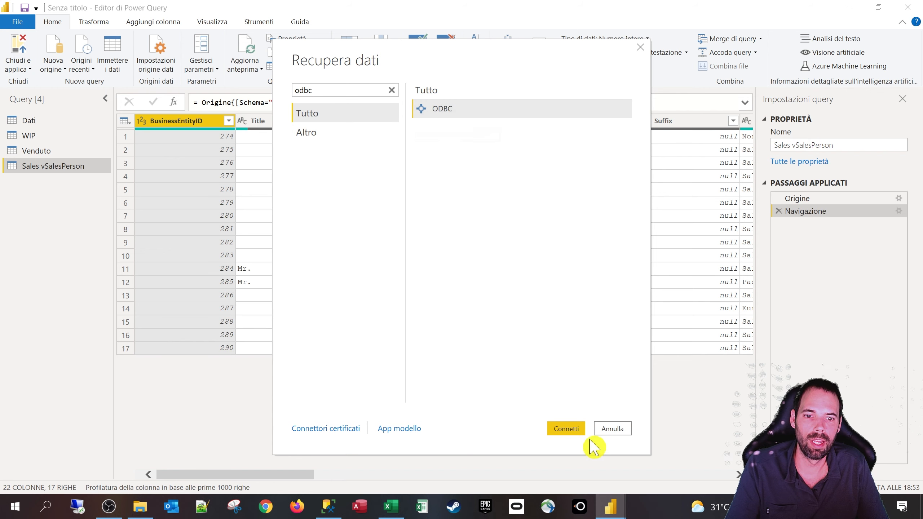
left_click(567, 429)
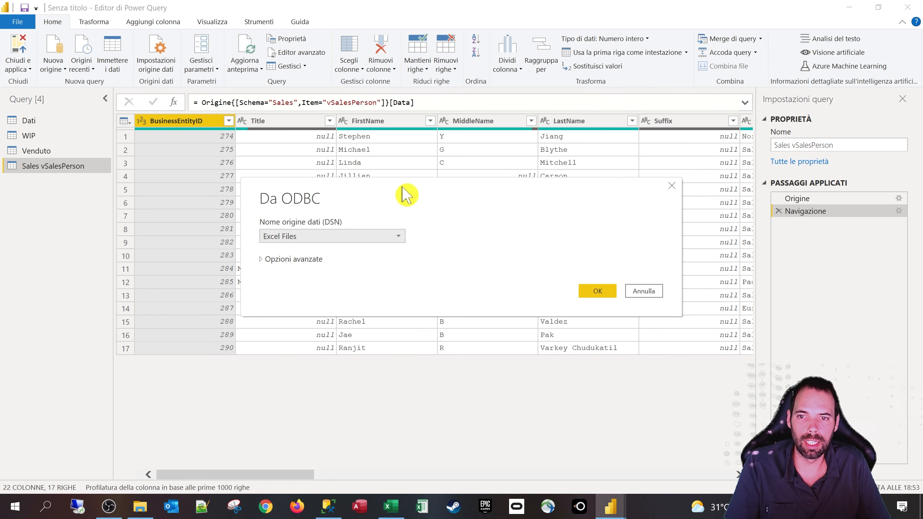
left_click(361, 236)
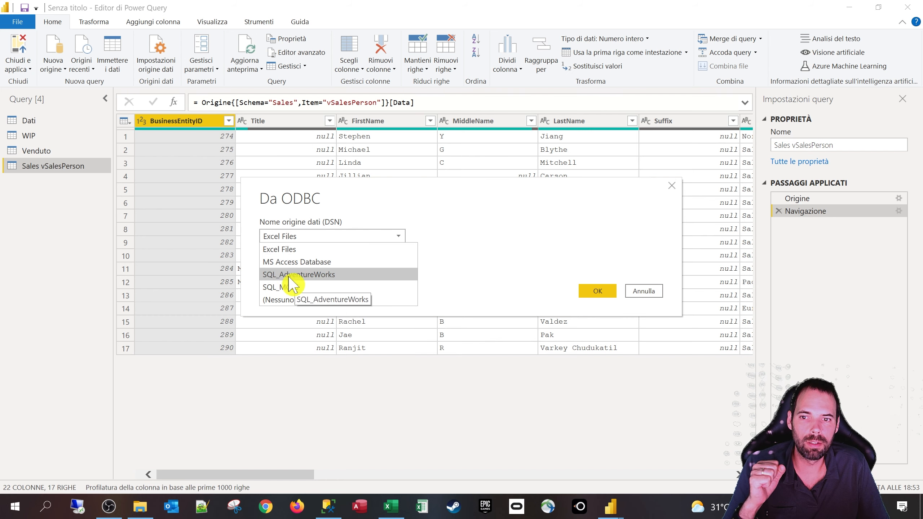
left_click(318, 284)
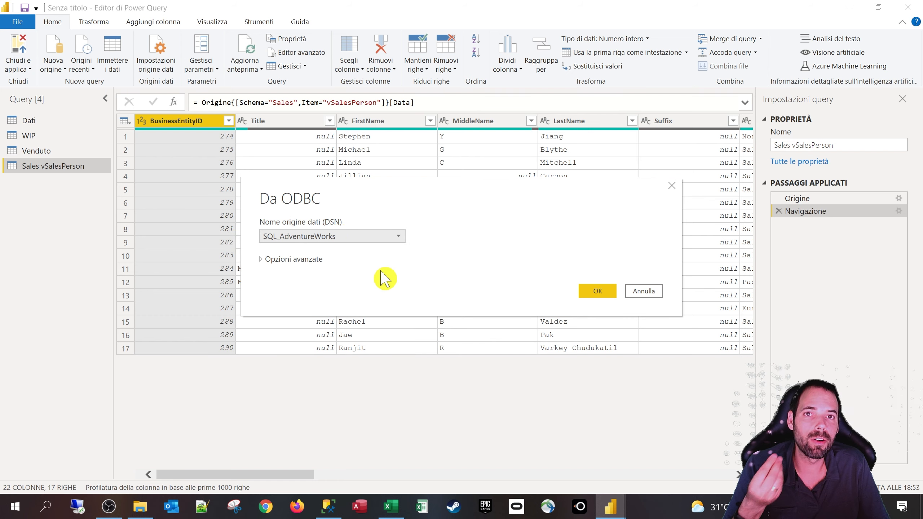
Step: Search Windows for odbc and open the 64-bit ODBC data source administrator
left_click(45, 507)
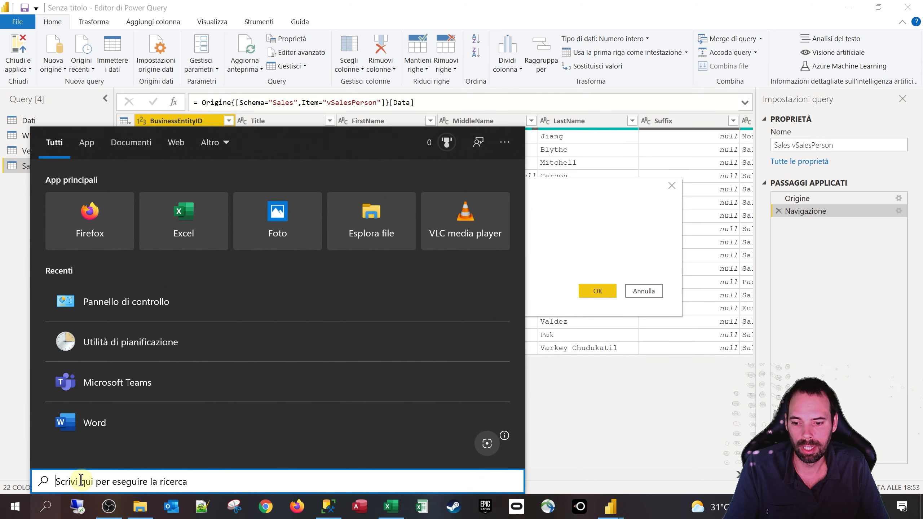
type("odbc")
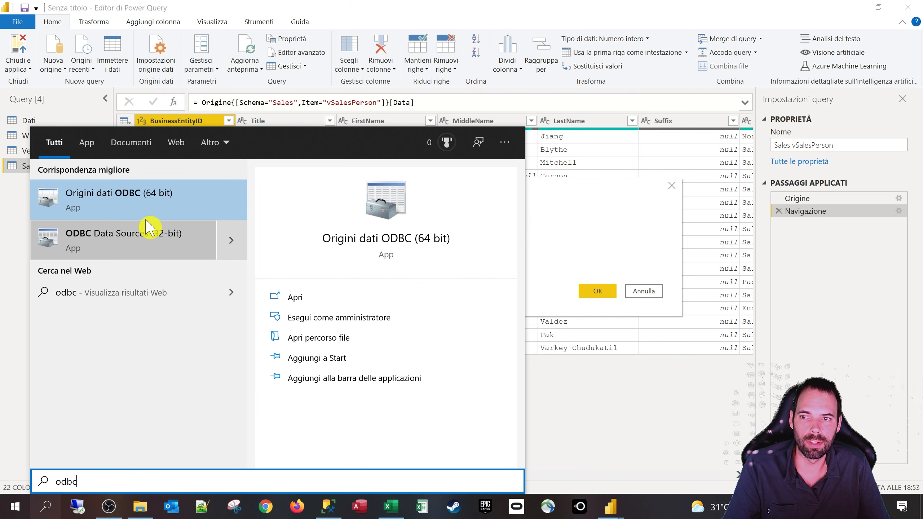
left_click(124, 204)
left_click(351, 236)
left_click_drag(426, 137, 355, 196)
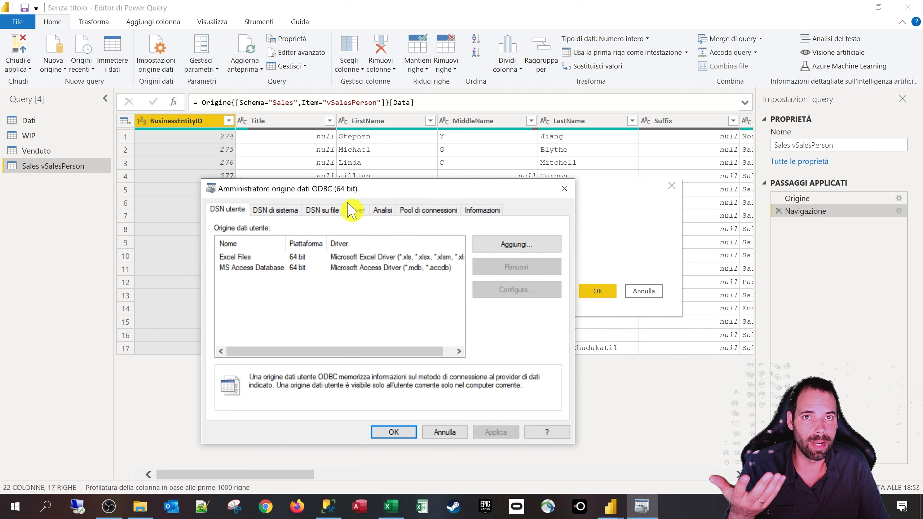
left_click_drag(367, 198, 387, 179)
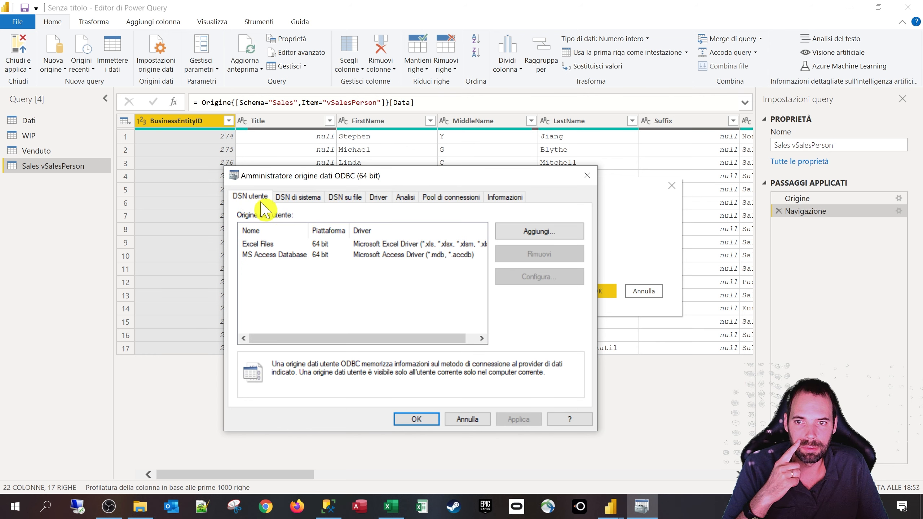
Step: Compare the user DSN and system DSN lists in the ODBC administrator
left_click(298, 197)
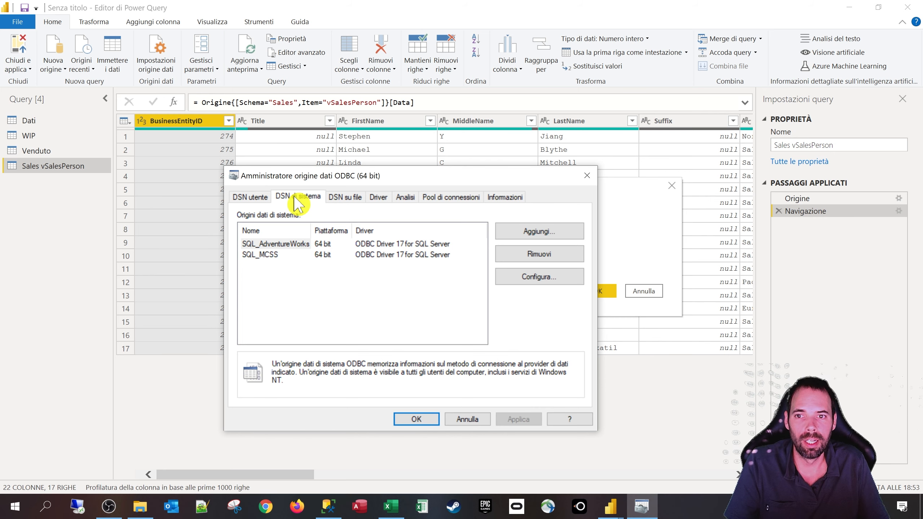
left_click(287, 244)
left_click(250, 198)
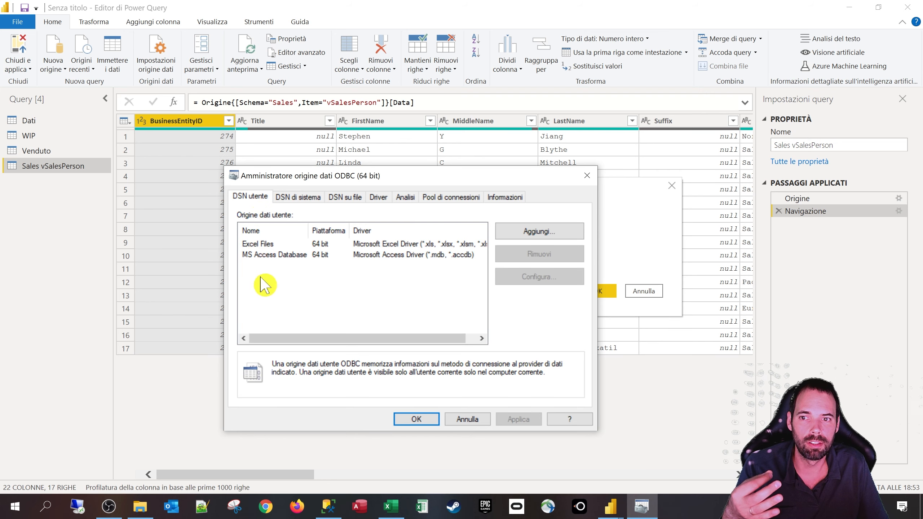
left_click(298, 198)
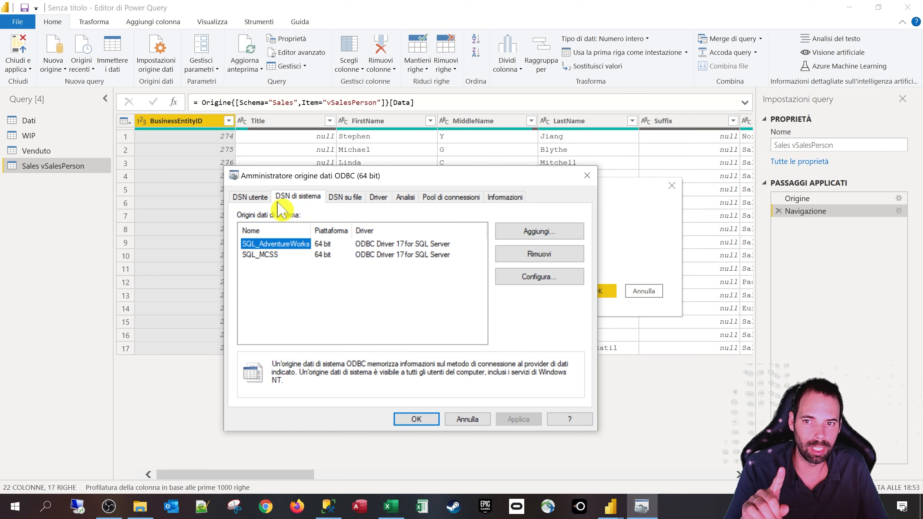
left_click(250, 197)
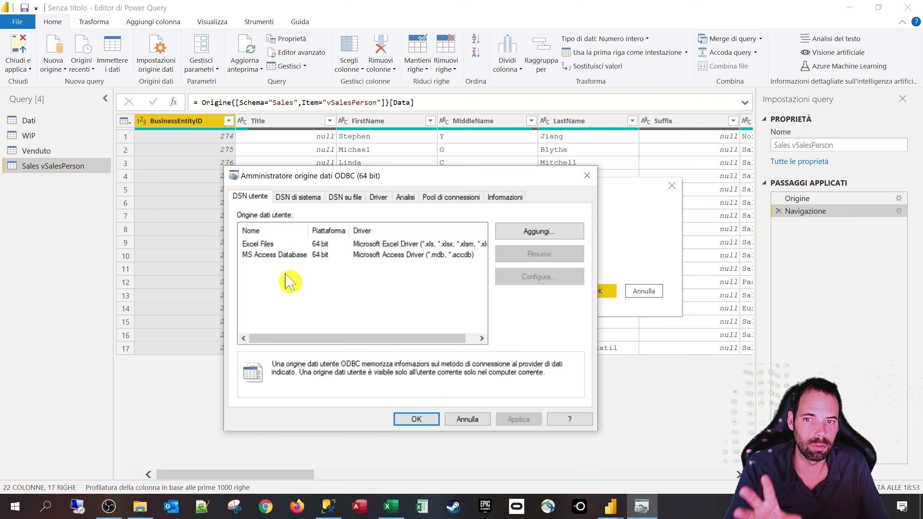
left_click(298, 198)
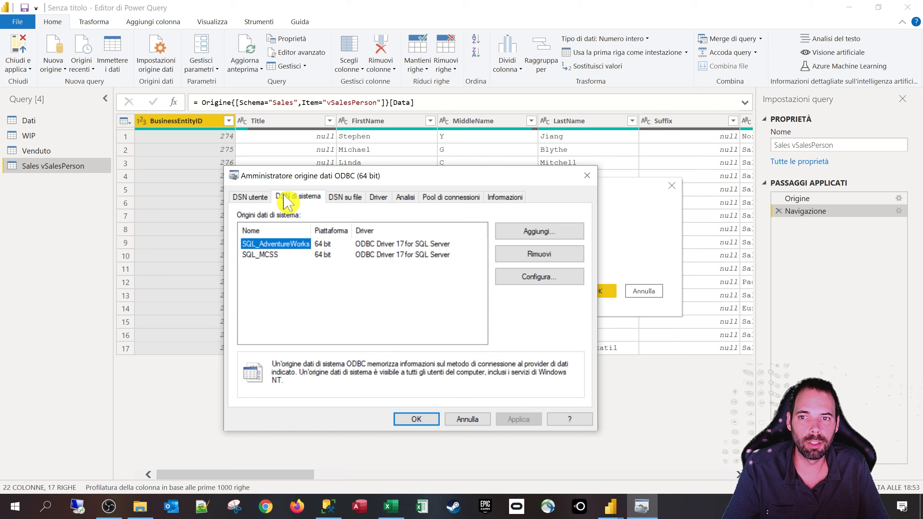
left_click(311, 302)
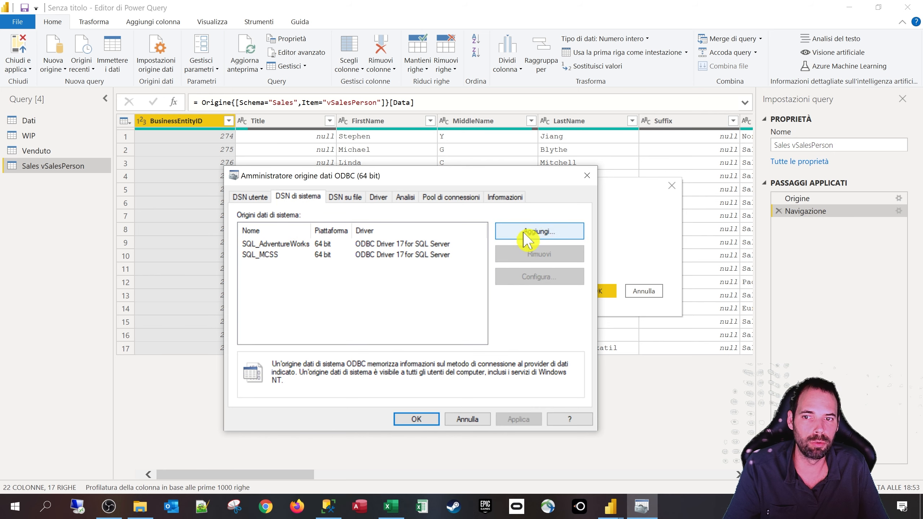
Step: Open the configuration of the SQL_AdventureWorks system DSN, copy its server name and cancel without changes
left_click(274, 246)
left_click(260, 256)
left_click(262, 247)
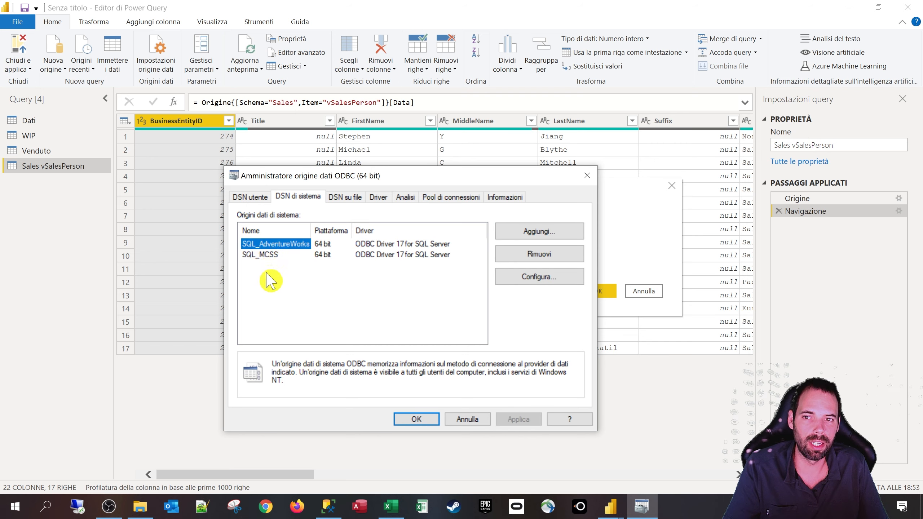
double_click(274, 246)
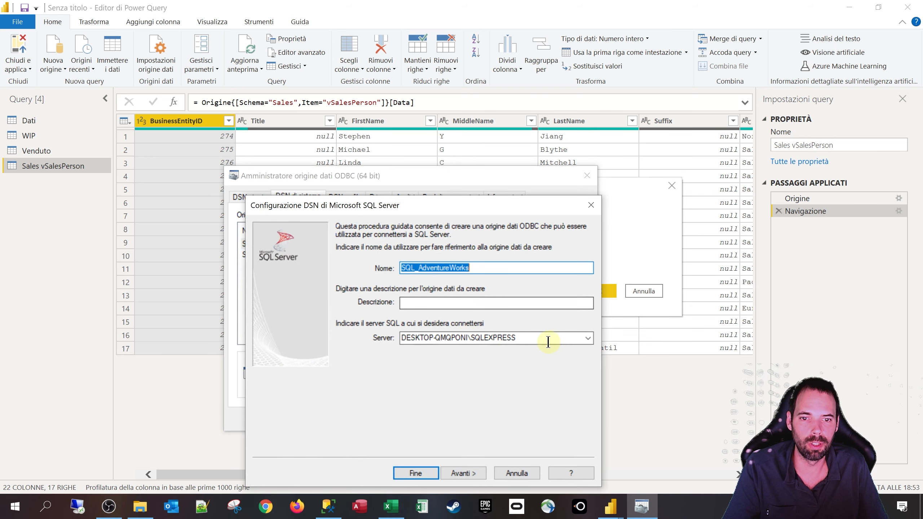
key("Tab")
key("Tab")
key("ctrl+c")
left_click_drag(529, 338, 410, 333)
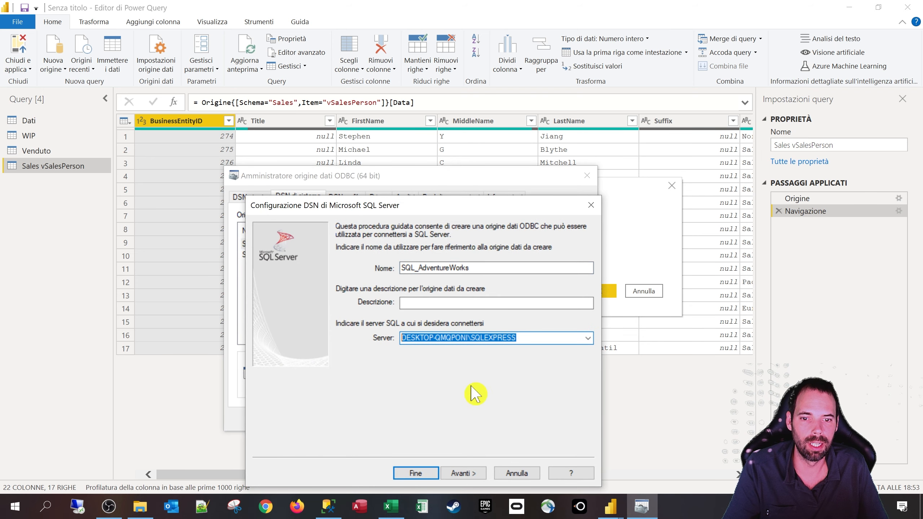
left_click(517, 473)
left_click(423, 274)
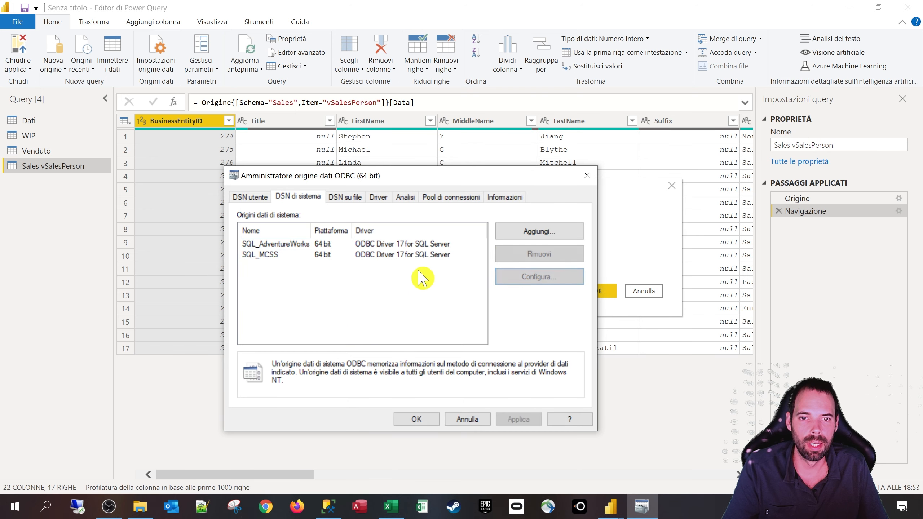
Step: Start a new system data source, review the available drivers and choose the SQL Server driver
left_click(533, 234)
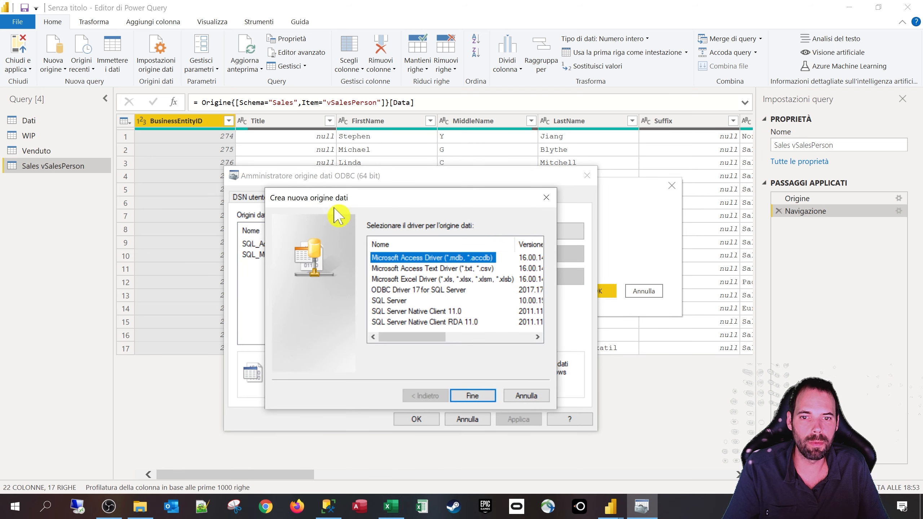
left_click(408, 322)
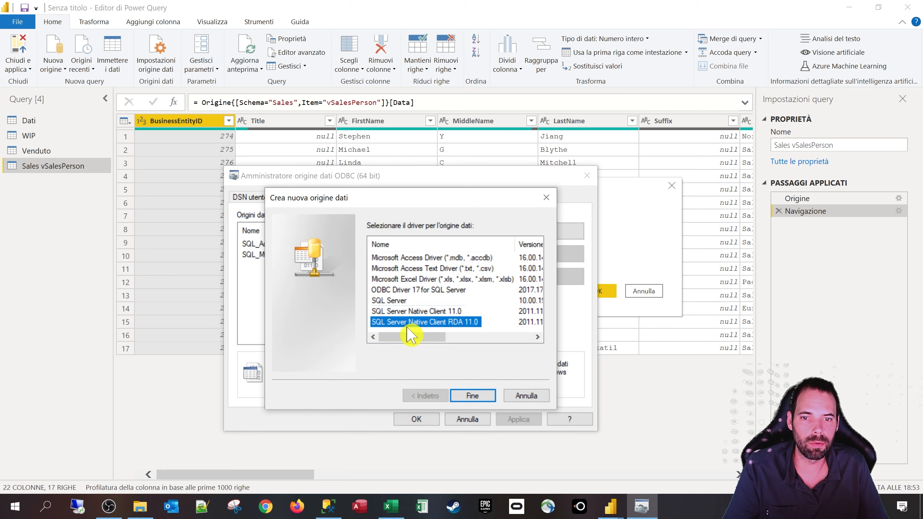
left_click(394, 291)
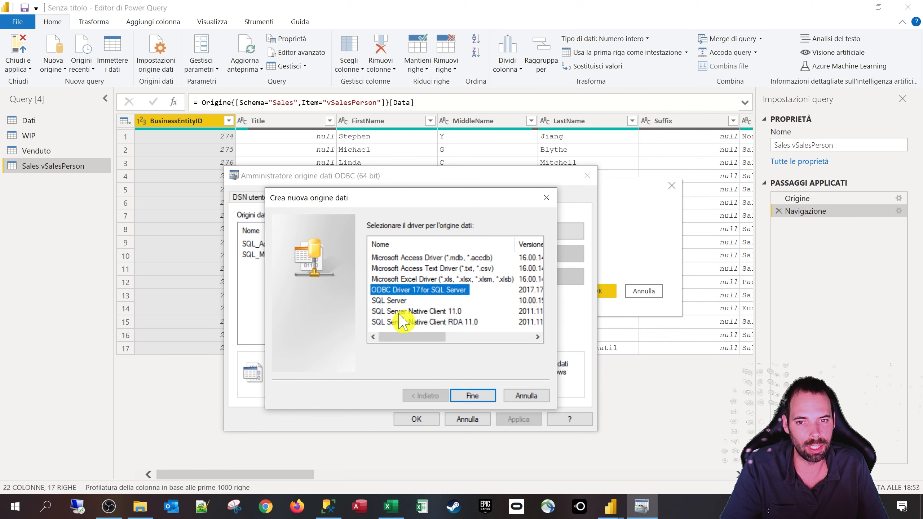
left_click(391, 302)
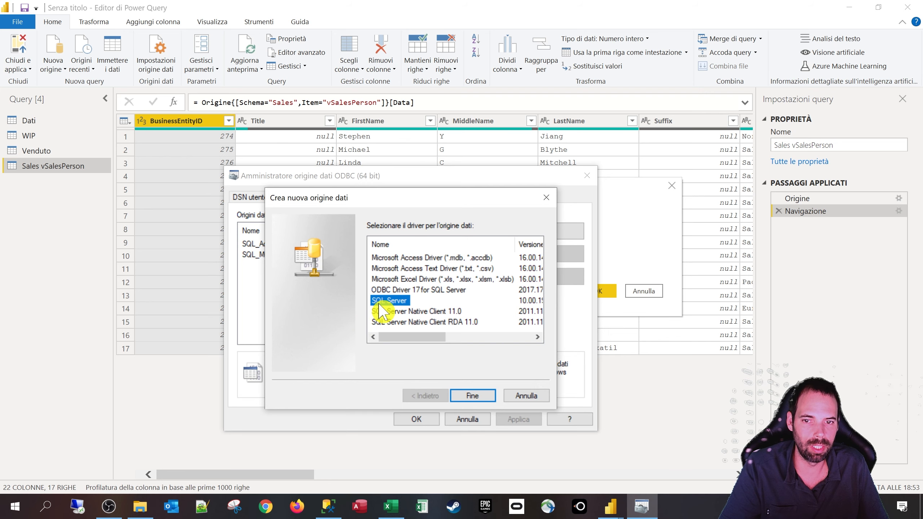
left_click(473, 395)
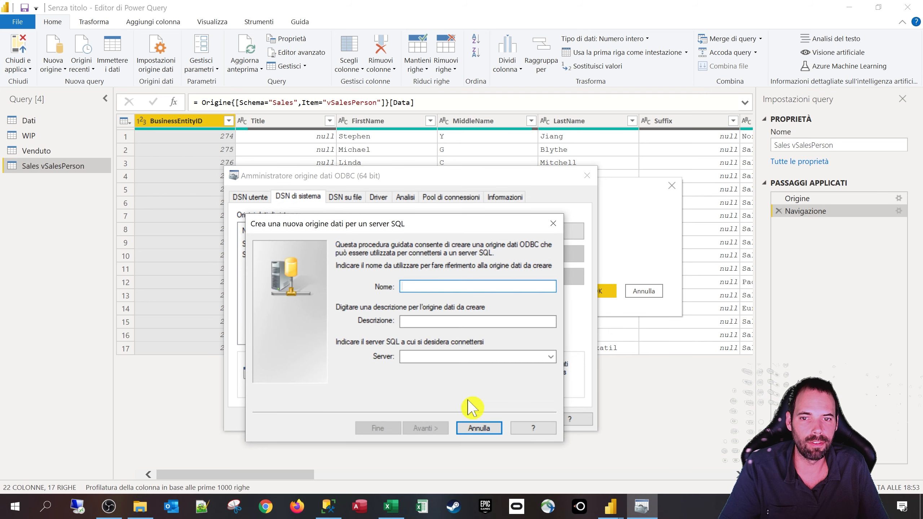
Step: Name the data source dafsdfasd, set its server to DESKTOP-QMQPONI\SQLEXPRESS and continue to the authentication settings
type("dafsdfasd")
key("Tab")
key("Tab")
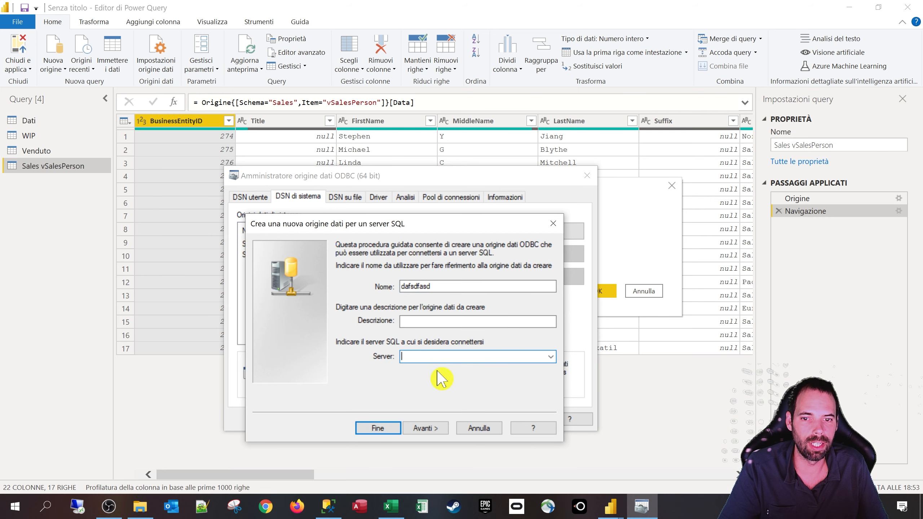
key("ctrl+v")
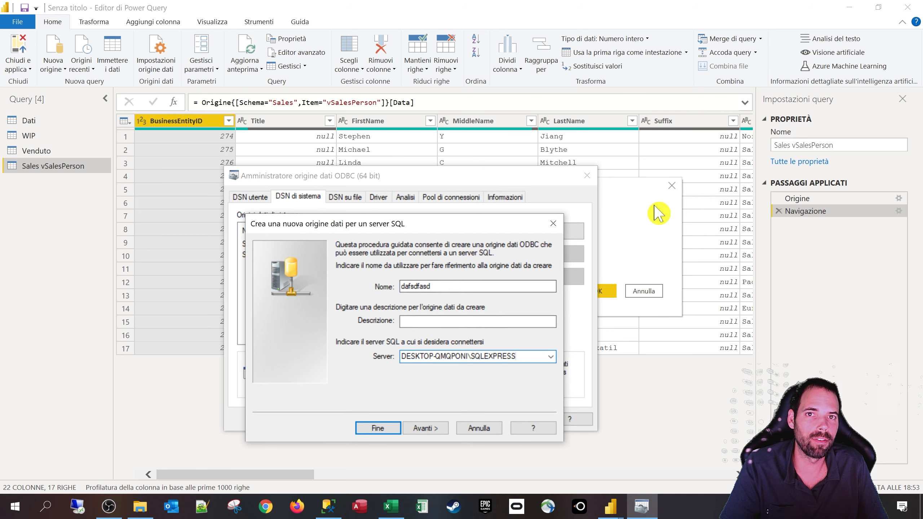
left_click(436, 430)
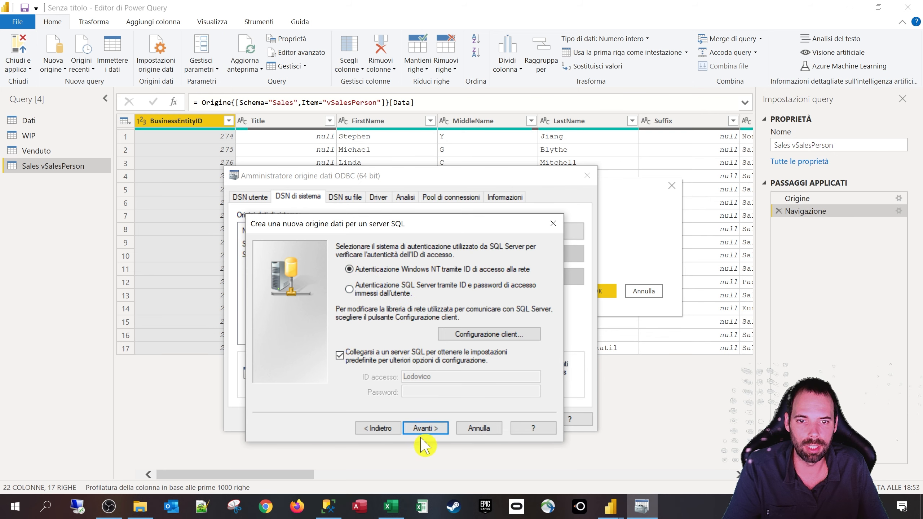
Step: Compare the two authentication options, keep Windows NT authentication for the new data source and continue to the database settings
left_click(376, 294)
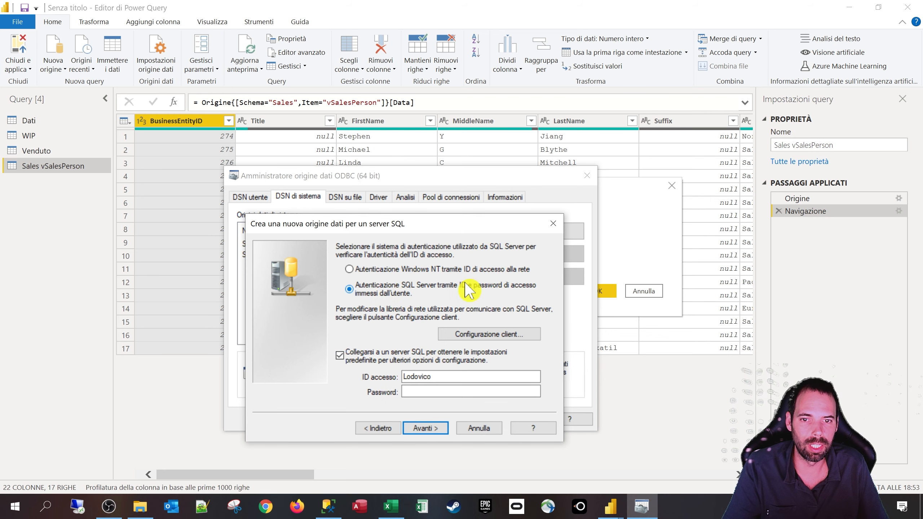
left_click_drag(432, 377, 385, 375)
left_click(371, 269)
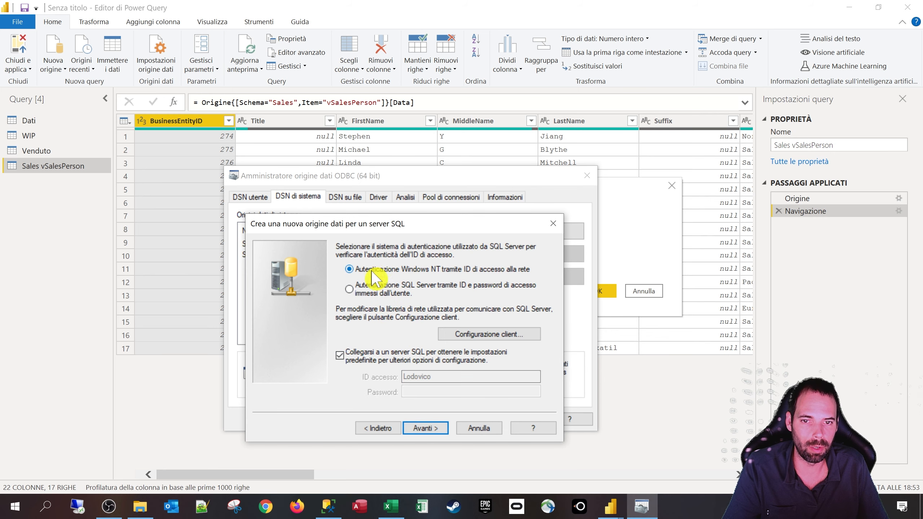
left_click(433, 429)
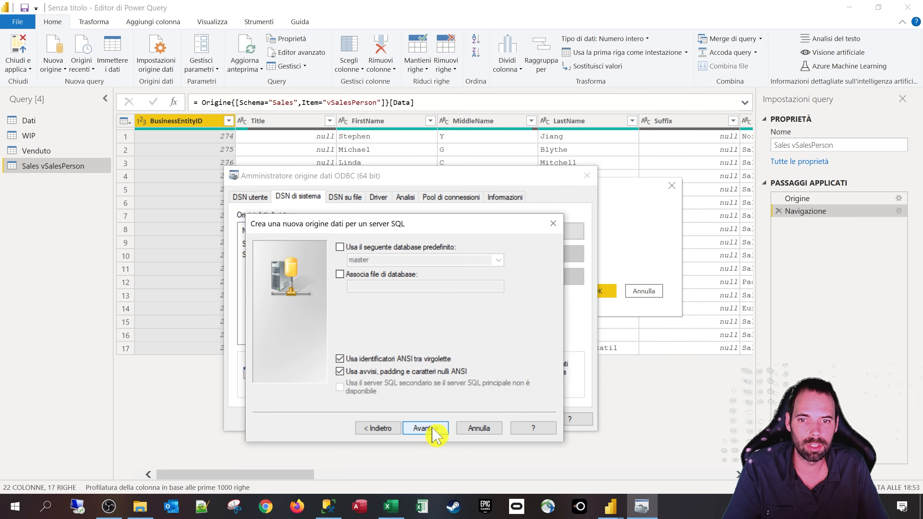
Step: Set AdventureWorks2019 as the default database and proceed through the remaining settings to the configuration summary
left_click(340, 248)
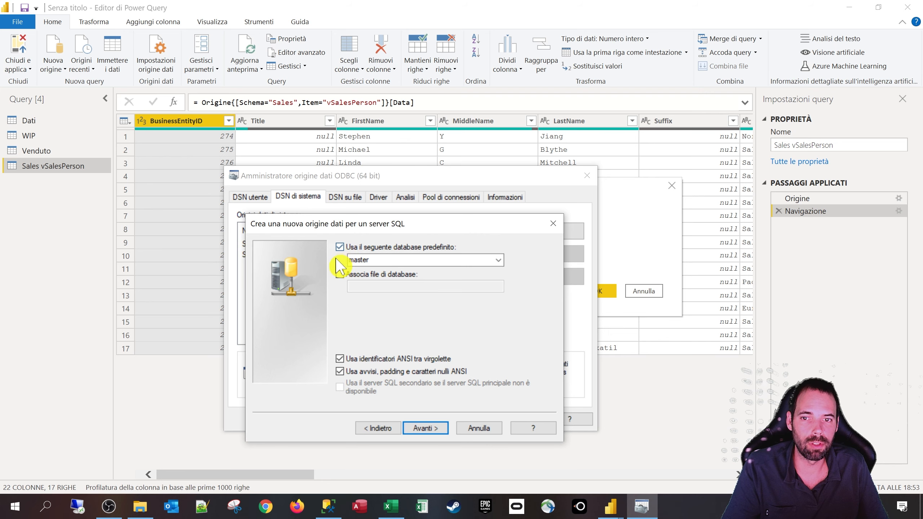
left_click(498, 260)
left_click(380, 270)
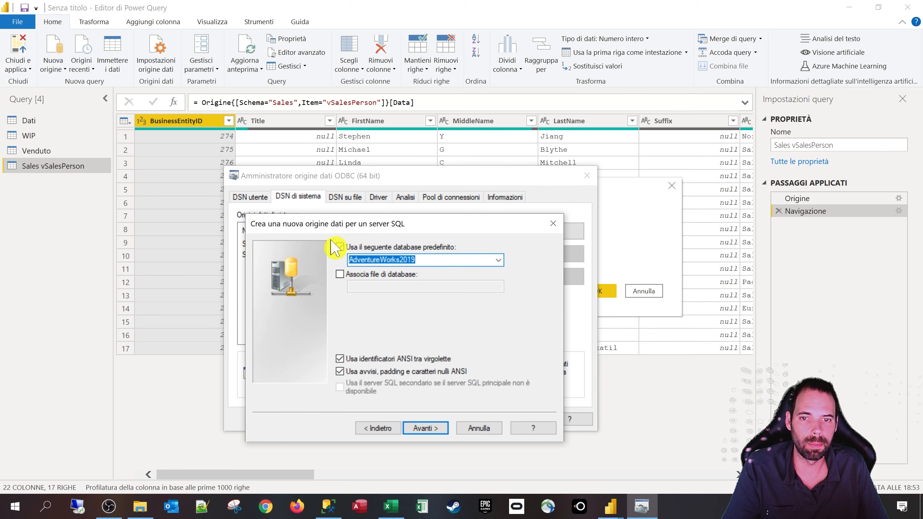
left_click(426, 425)
left_click(432, 433)
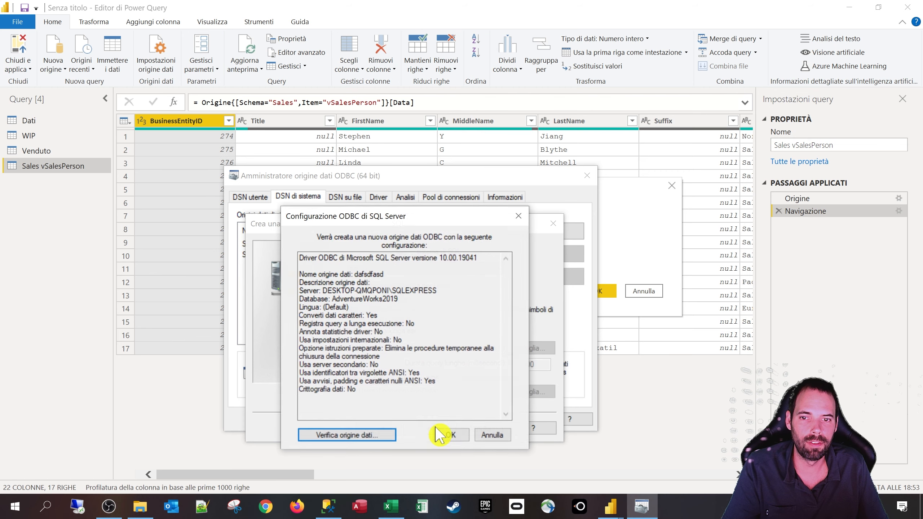
Step: Test the new data source's connection, review the verification results and confirm the creation of the system DSN
left_click(345, 436)
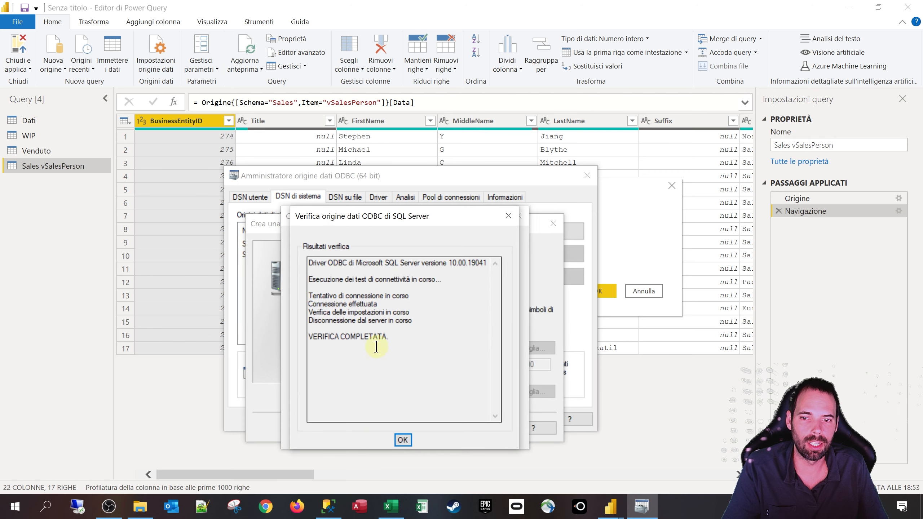
left_click_drag(395, 332, 298, 247)
left_click(330, 319)
left_click_drag(405, 340, 324, 252)
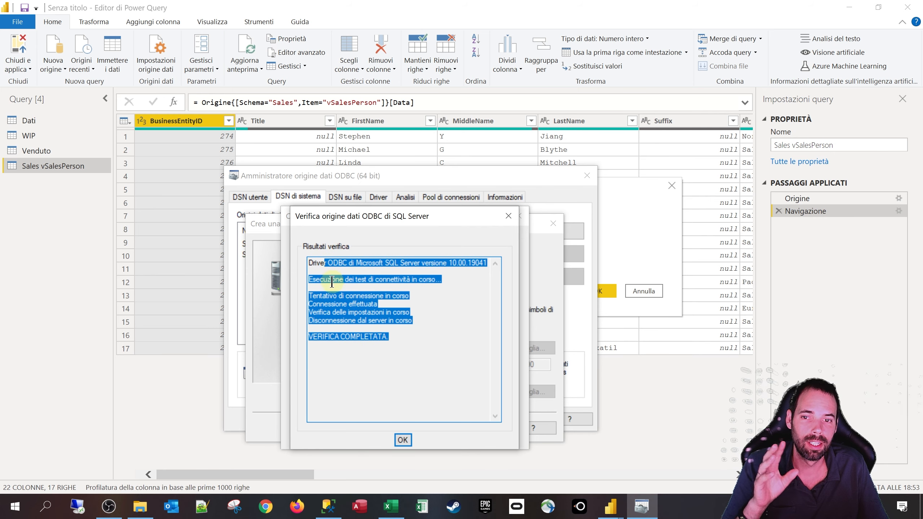
left_click(411, 342)
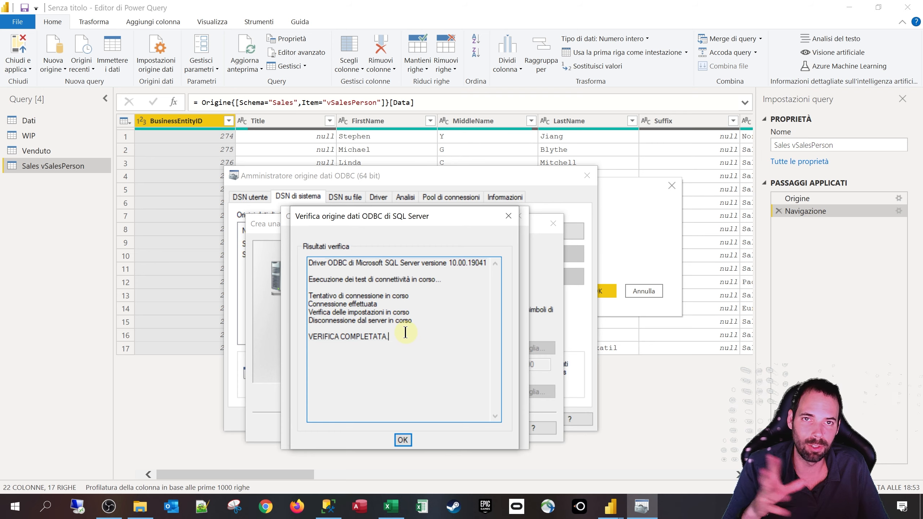
left_click(402, 441)
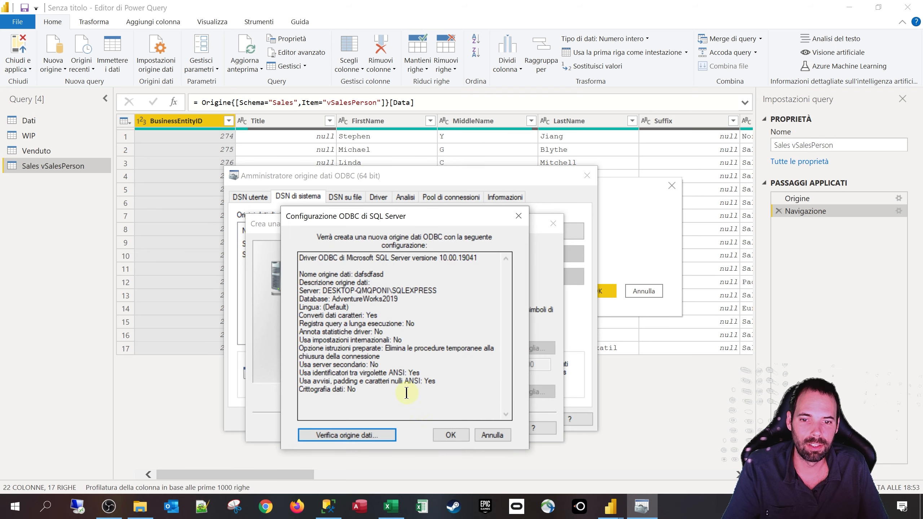
left_click(452, 436)
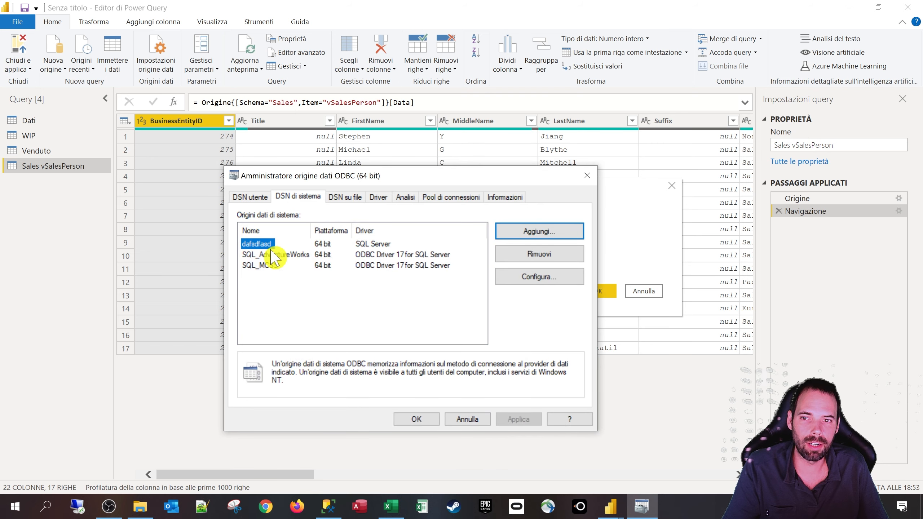
Step: Check the DSN list in the open ODBC import dialog and cancel the import
left_click(633, 250)
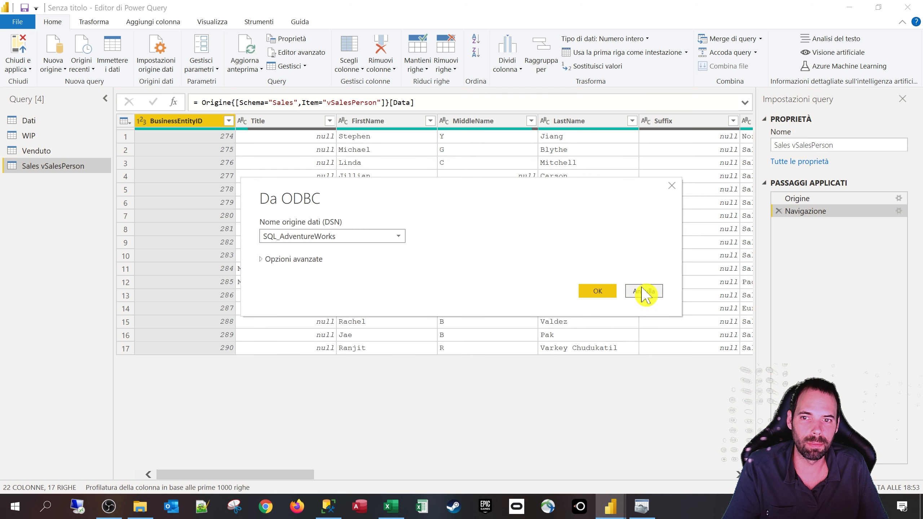
left_click(386, 237)
left_click(386, 237)
left_click(644, 291)
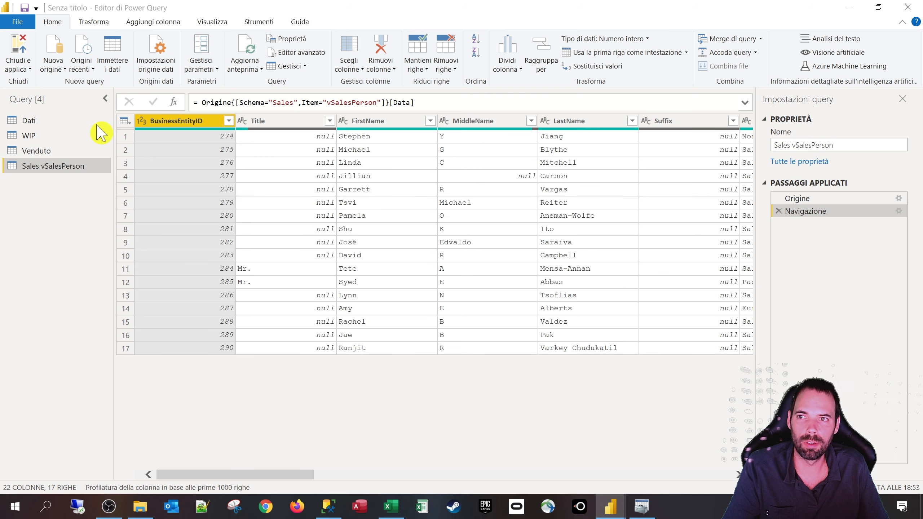
Step: Start a new ODBC import, review the available DSNs and choose SQL_AdventureWorks as the data source
left_click(53, 61)
left_click(79, 295)
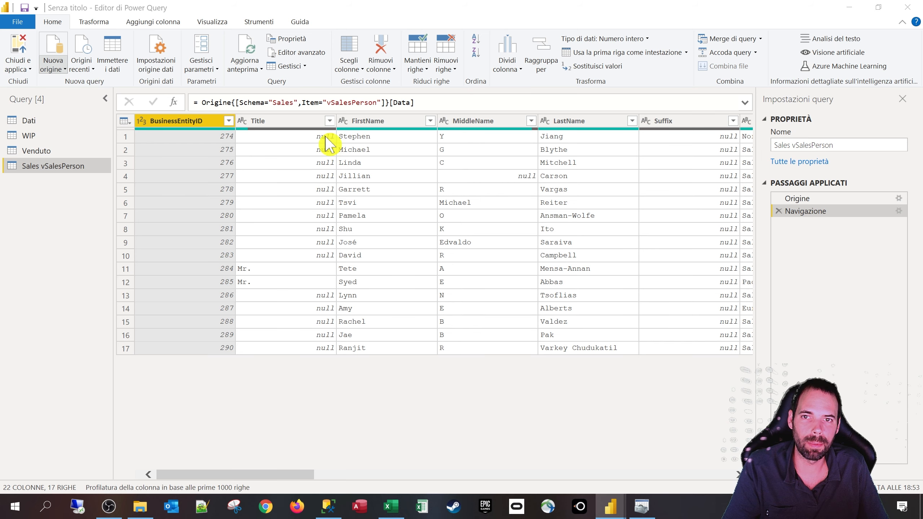
type("odbc")
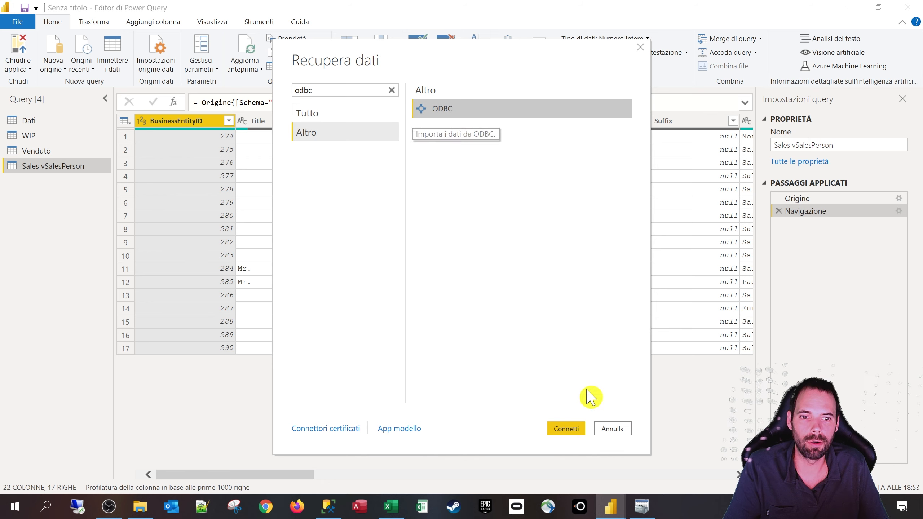
left_click(571, 431)
left_click(360, 237)
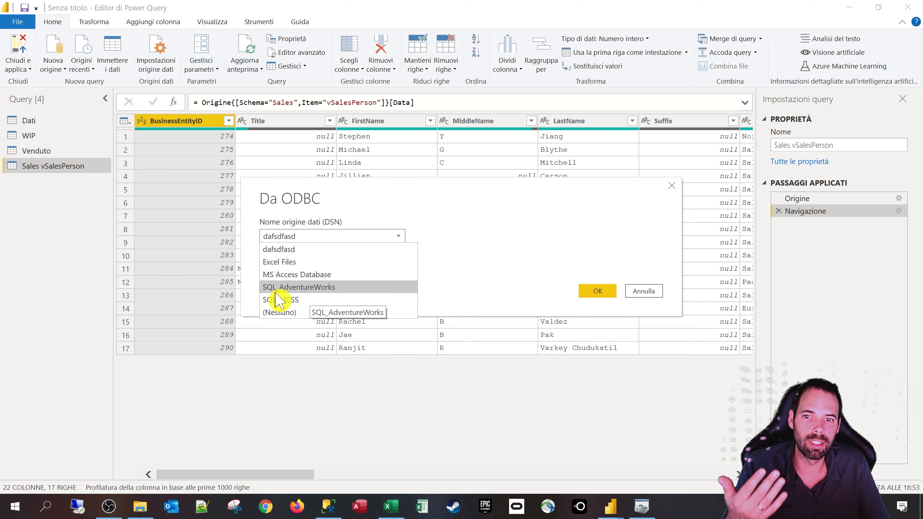
left_click(312, 291)
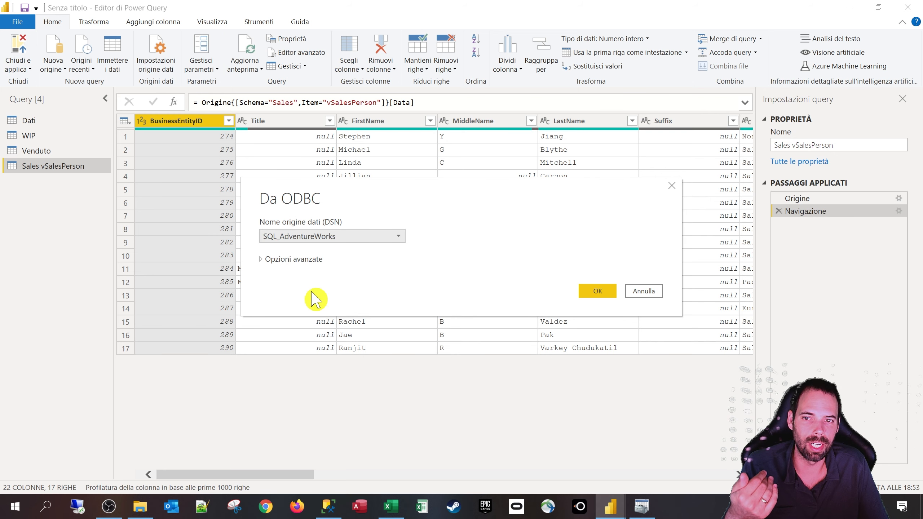
left_click(309, 236)
left_click(315, 236)
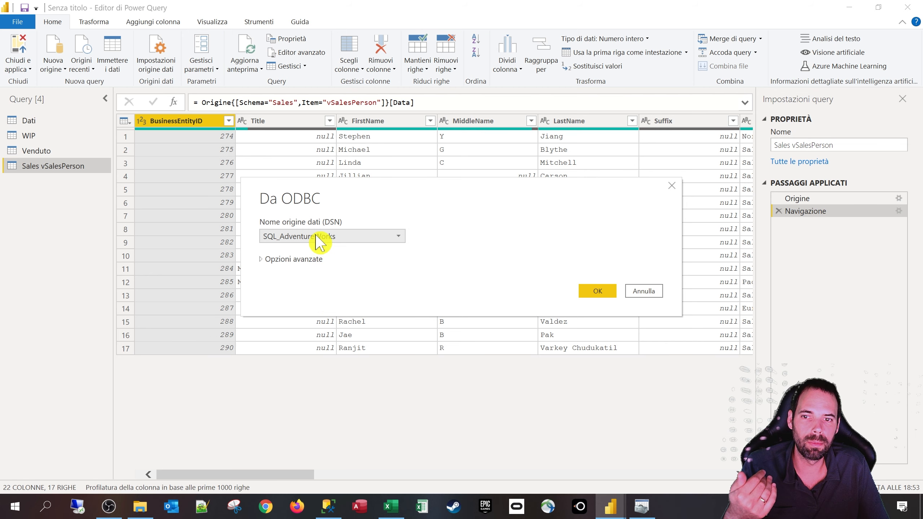
Step: Examine the advanced ODBC options for the connection string and SQL statement, and collapse them without entering anything
left_click(296, 260)
left_click(289, 339)
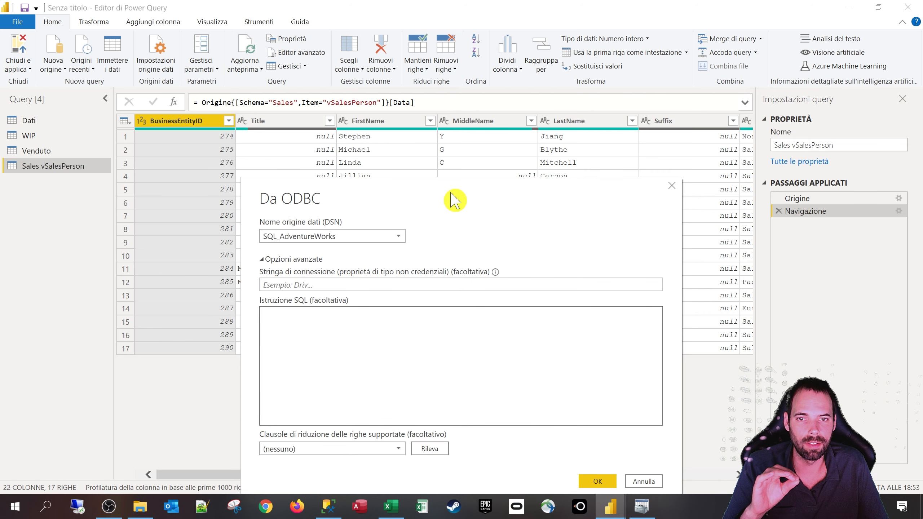
left_click_drag(451, 202, 440, 121)
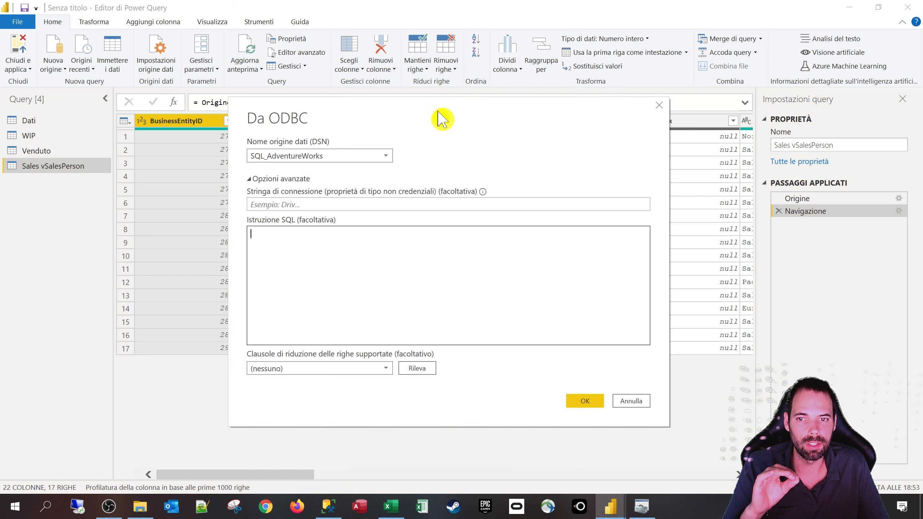
left_click(286, 178)
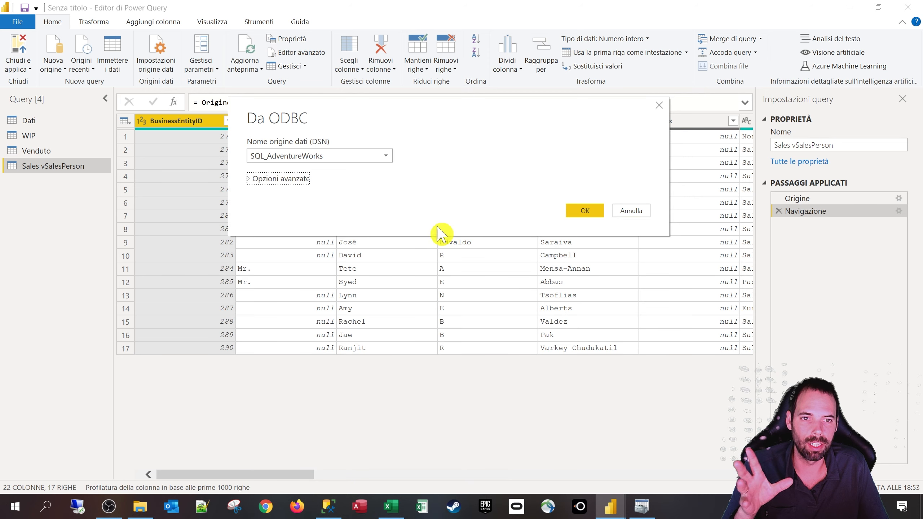
Step: Confirm the DSN, compare the Windows and database sign-in options, and connect with the current Windows credentials
left_click(585, 213)
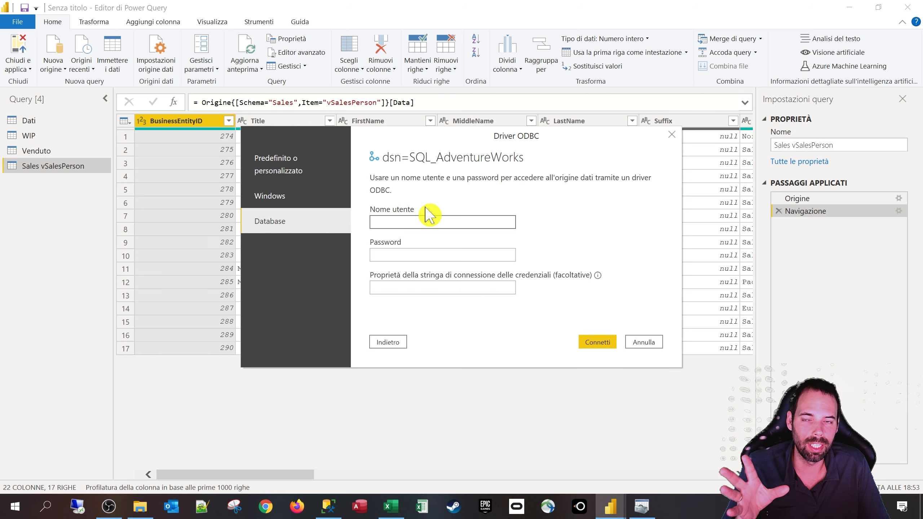
left_click(294, 199)
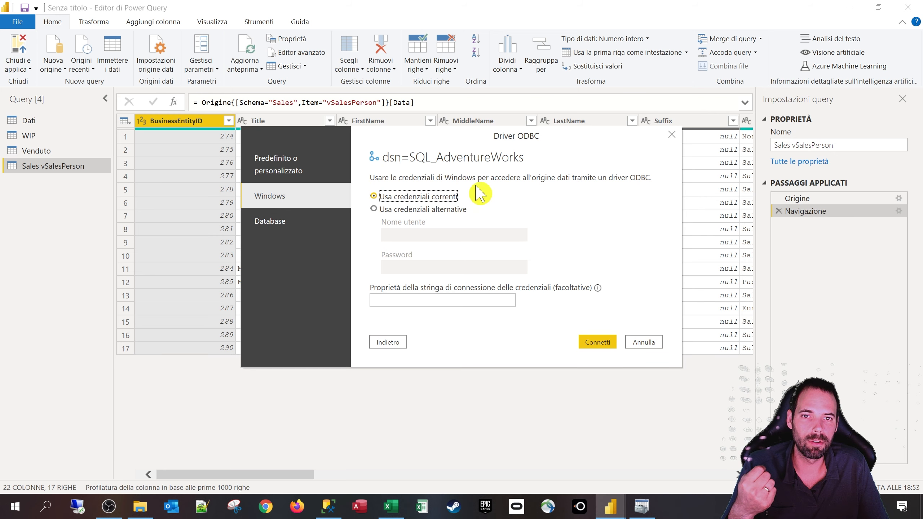
left_click(282, 222)
left_click(284, 197)
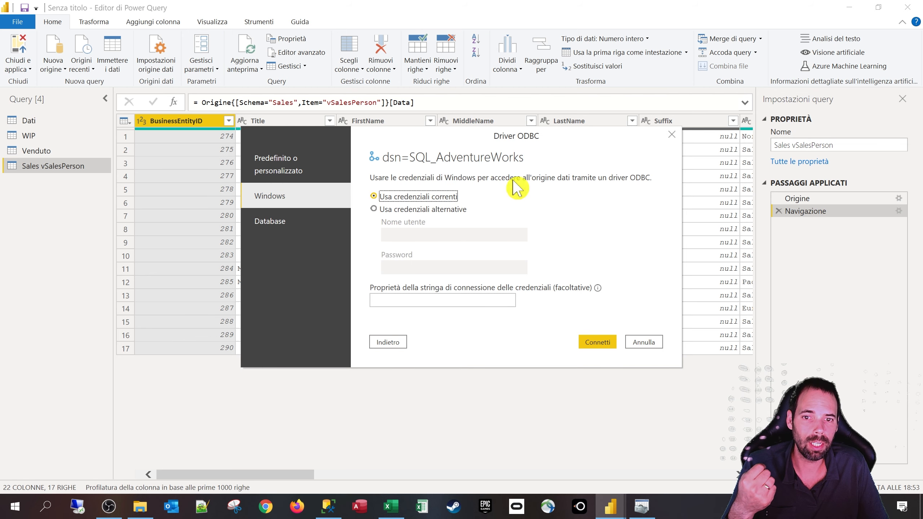
left_click(596, 343)
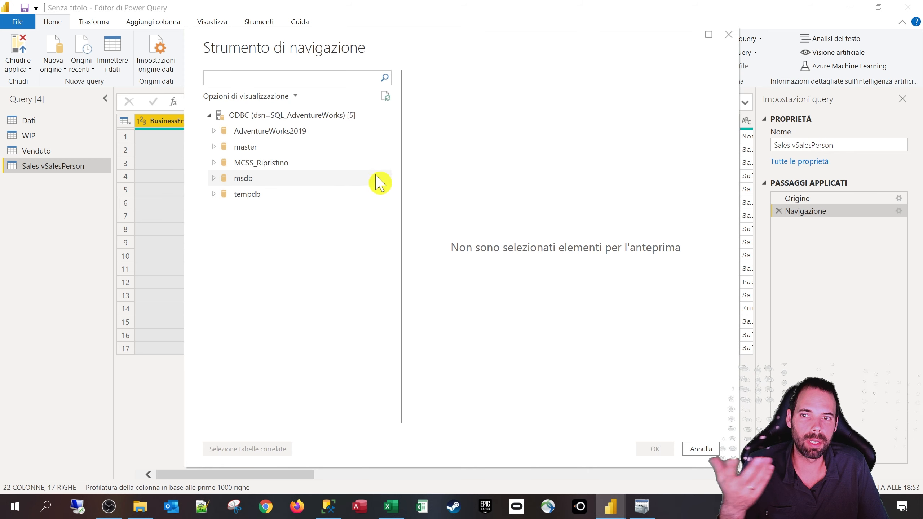
Step: Expand the Sales schema of AdventureWorks2019, preview vSalesPerson and import the vSalesPersonSalesByFiscalYears view
left_click(278, 136)
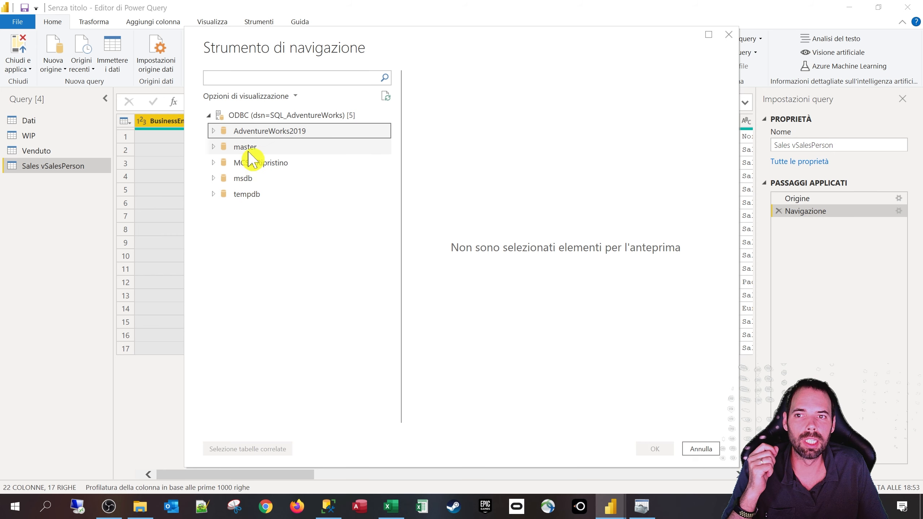
left_click(262, 258)
left_click(213, 131)
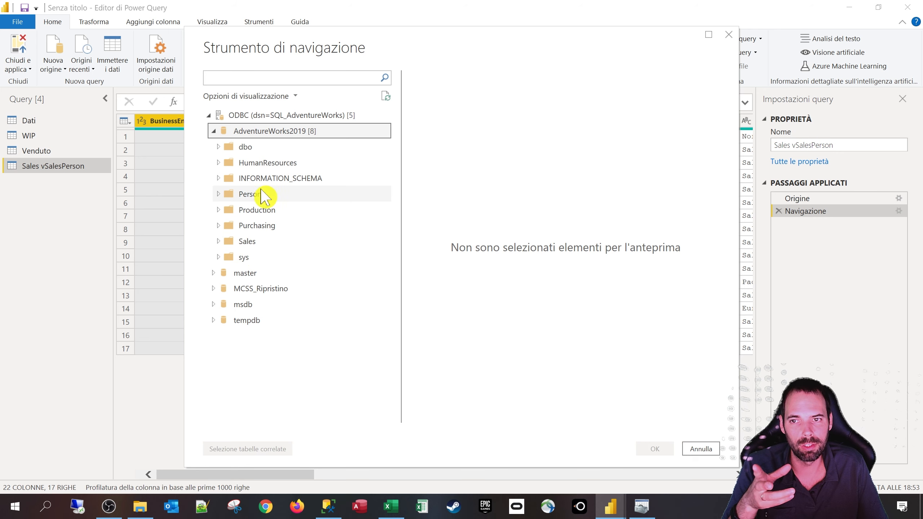
left_click(218, 242)
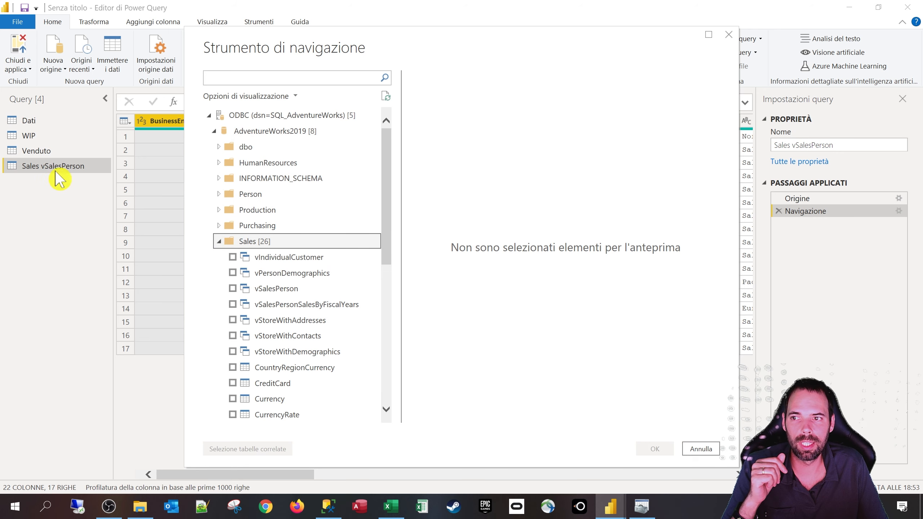
left_click(280, 289)
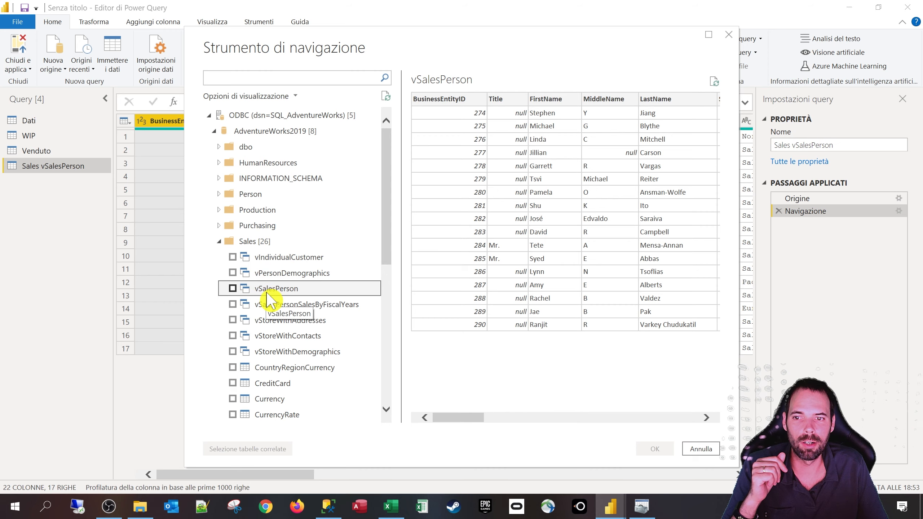
left_click(233, 304)
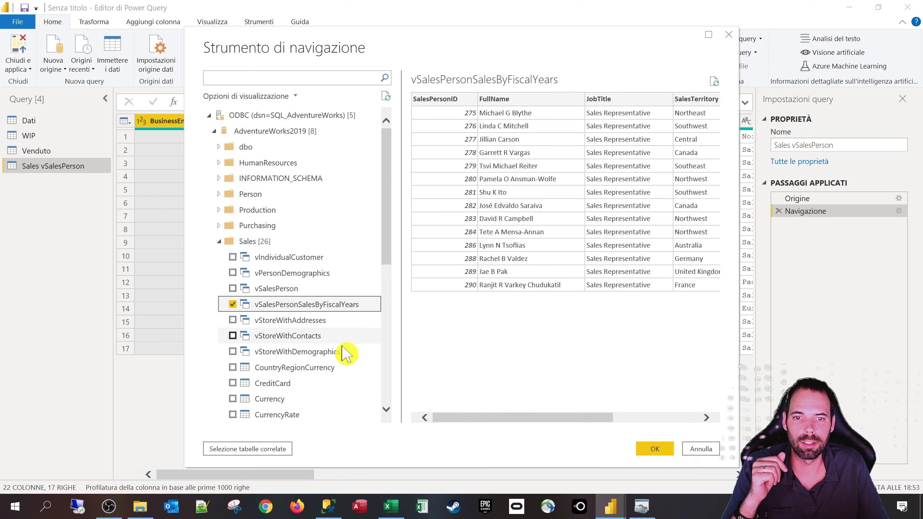
left_click(659, 450)
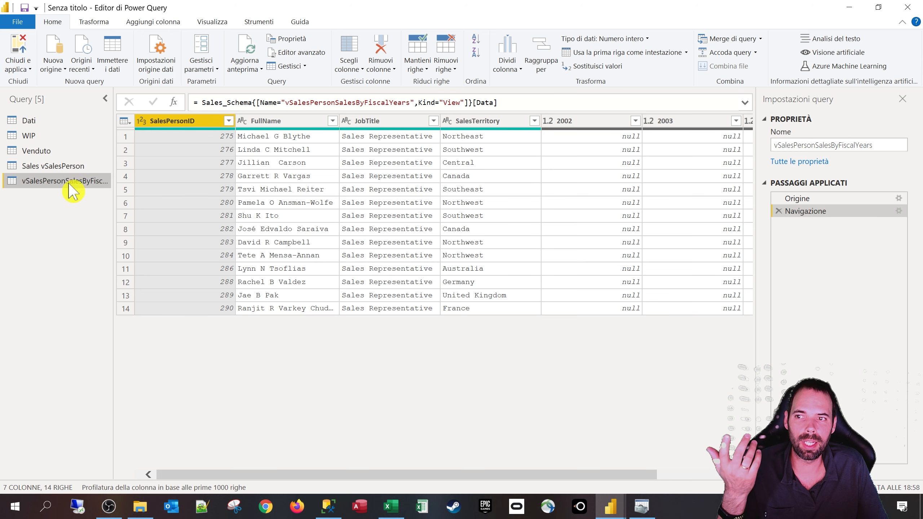
Step: Compare the source step formulas of the vSalesPersonSalesByFiscalYears and Sales vSalesPerson queries
left_click(806, 198)
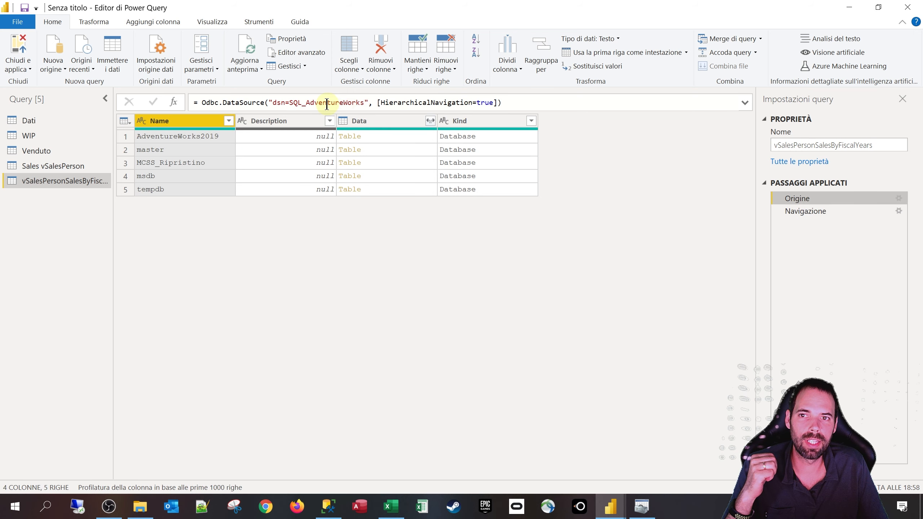
left_click_drag(273, 106, 368, 103)
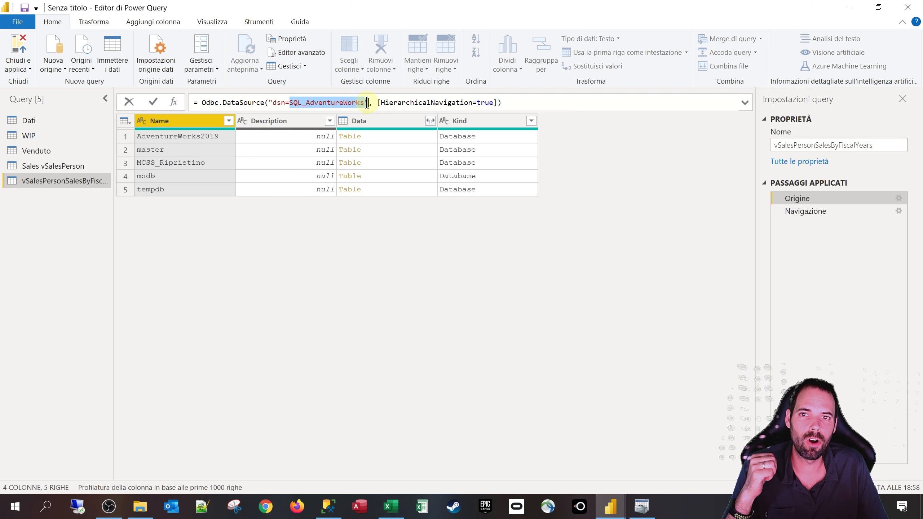
left_click(53, 165)
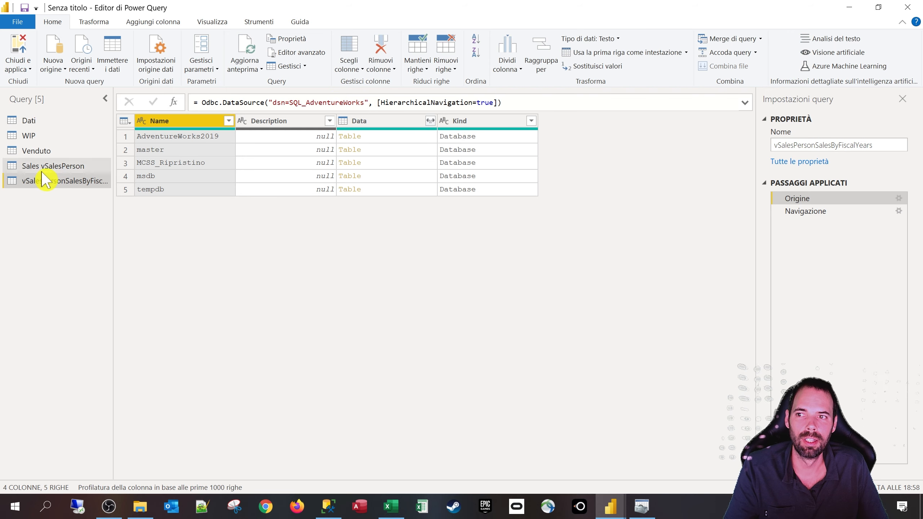
left_click(832, 199)
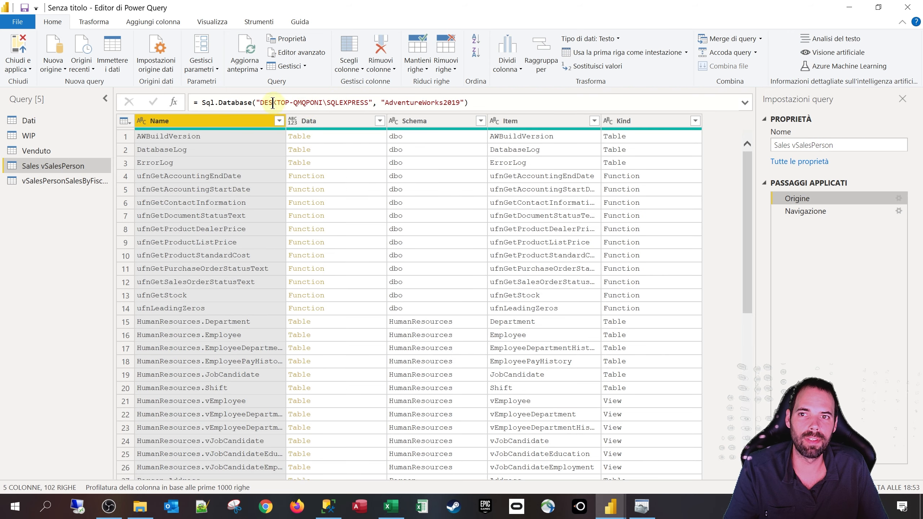
Step: Review the source formula of the Sales vSalesPerson query, return to vSalesPersonSalesByFiscalYears, and close the query editor applying all changes
left_click_drag(204, 105, 481, 103)
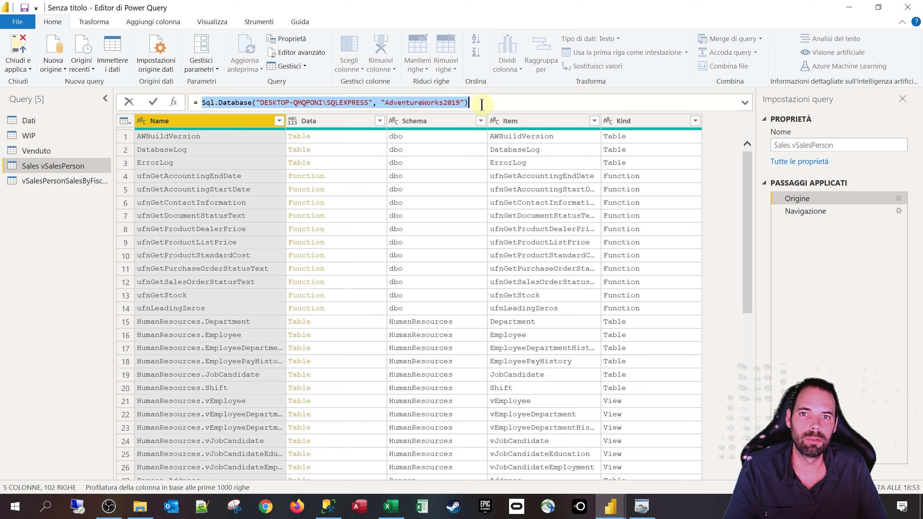
left_click(61, 181)
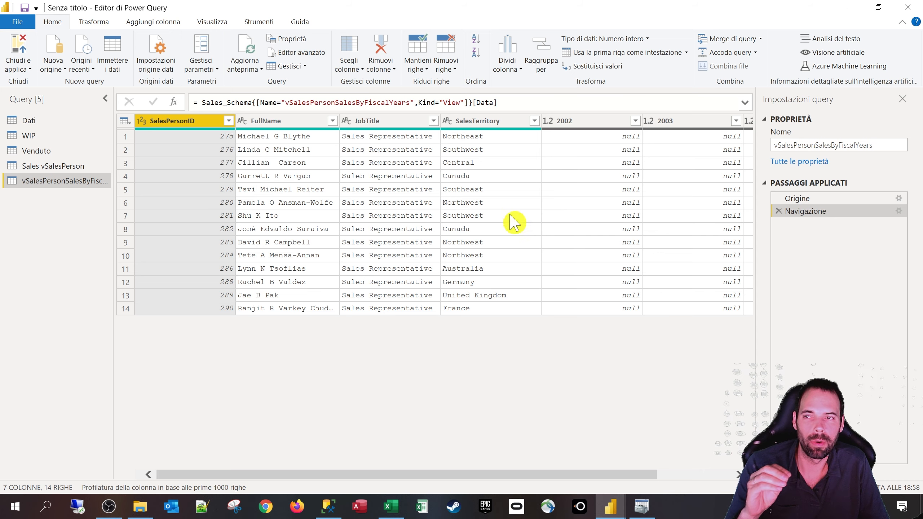
left_click(31, 70)
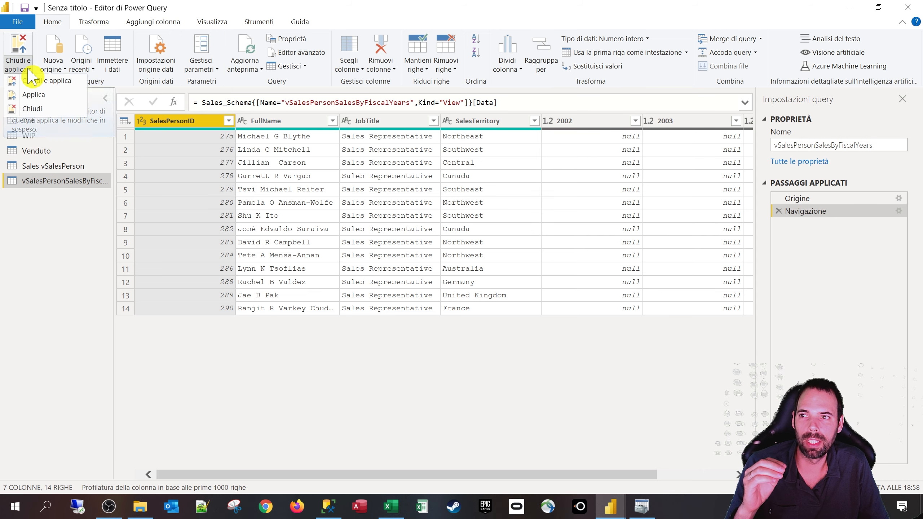
left_click(55, 83)
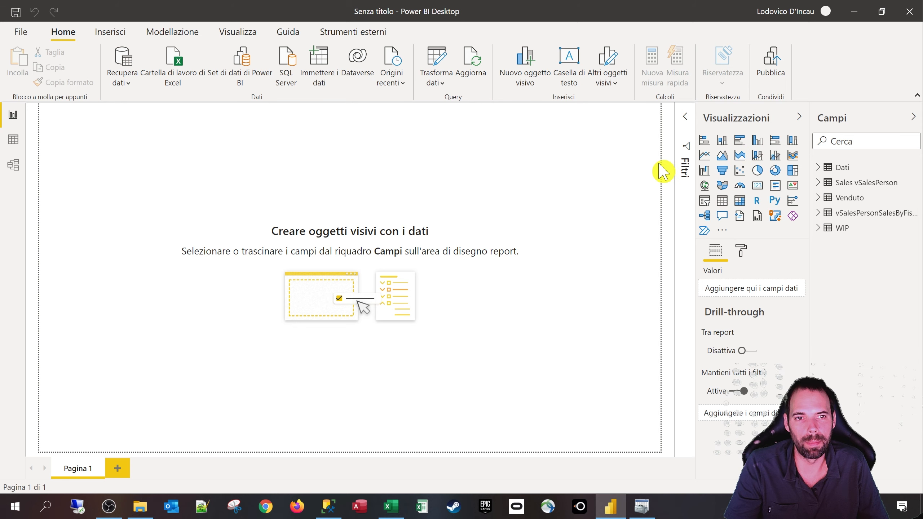
Step: Examine the fields of the loaded Dati and Venduto tables and the model diagram, and return to the report with both tables collapsed
left_click(819, 168)
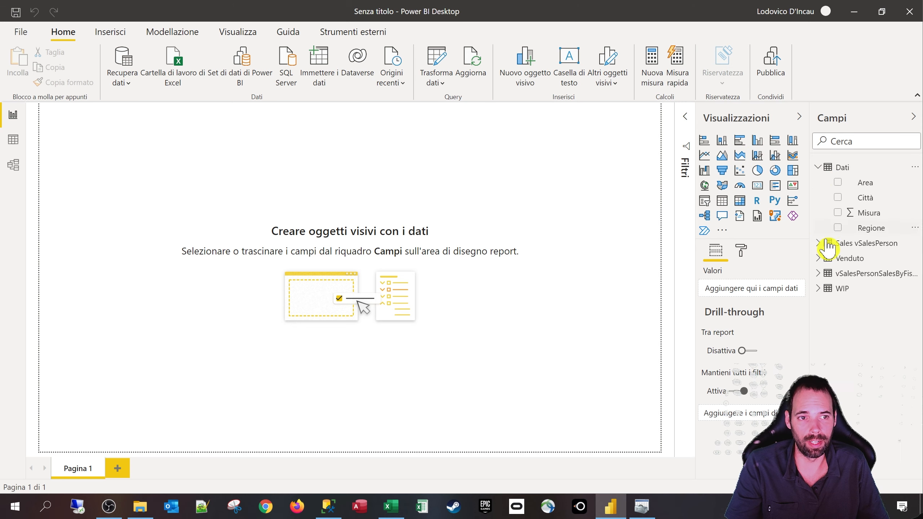
left_click(820, 260)
left_click(819, 259)
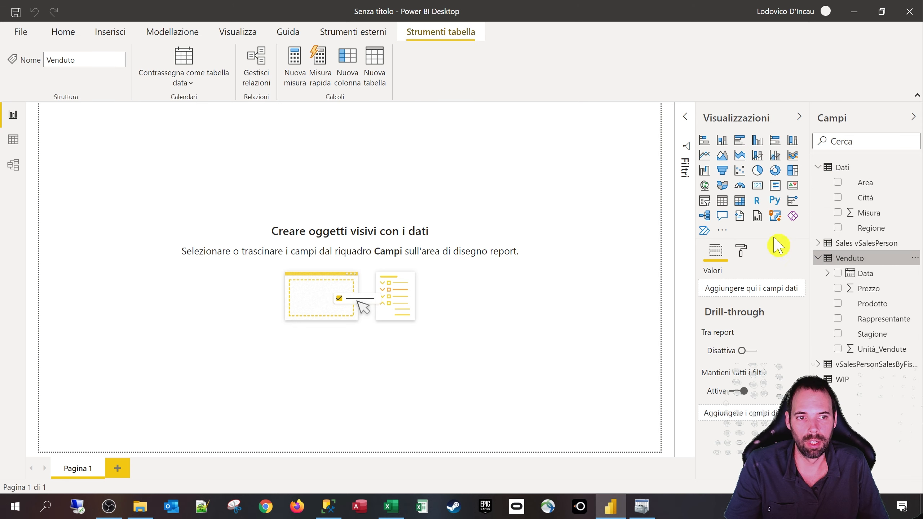
left_click(13, 165)
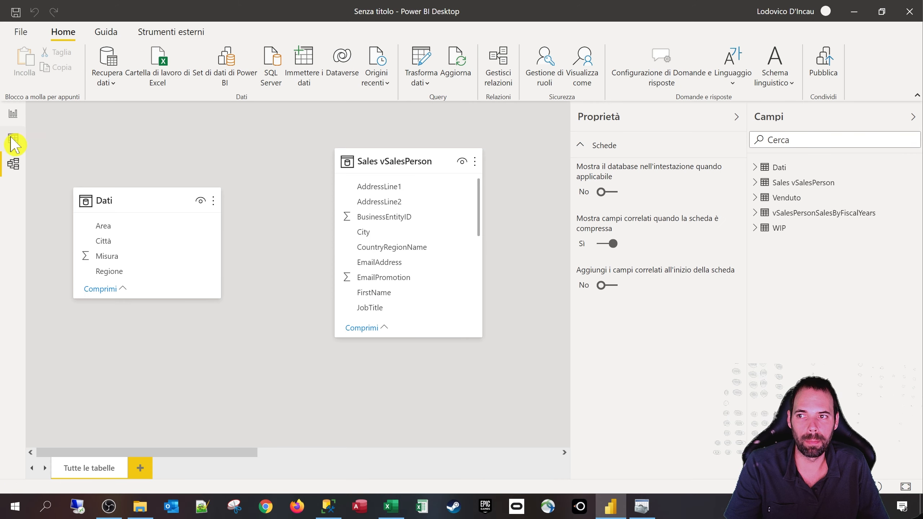
left_click(13, 114)
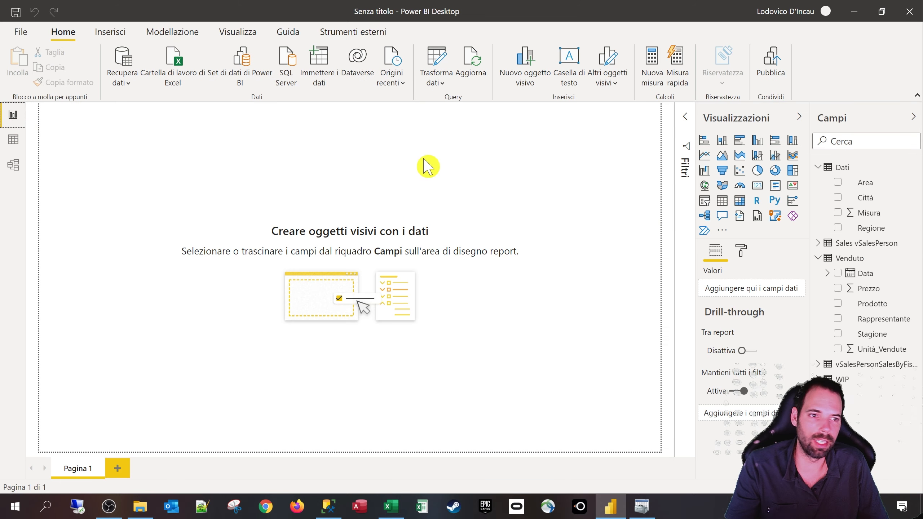
left_click(819, 169)
left_click(820, 198)
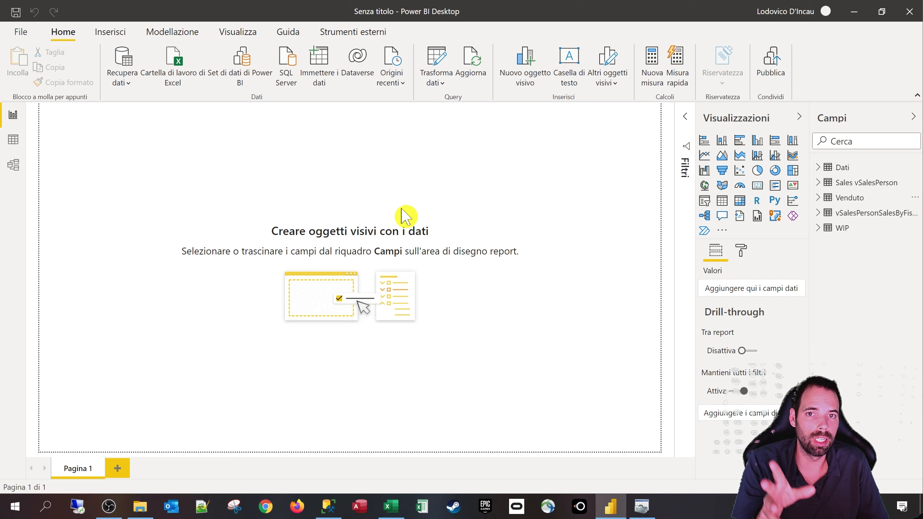
Step: Look over the source files Dati.csv, DB_Venduto.accdb and WIP.xlsb in the Sorgenti folder in File Explorer, and return to Power BI Desktop
left_click(140, 506)
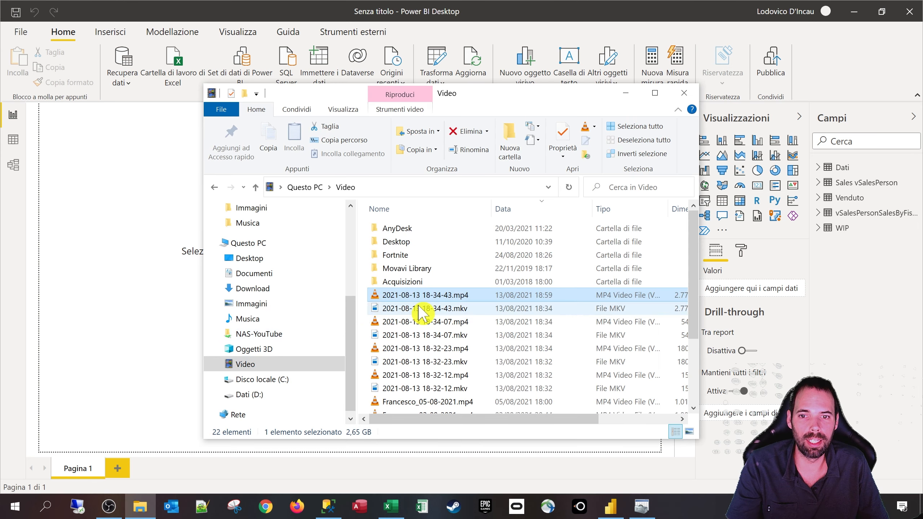
key("alt+Left")
left_click_drag(443, 289, 382, 244)
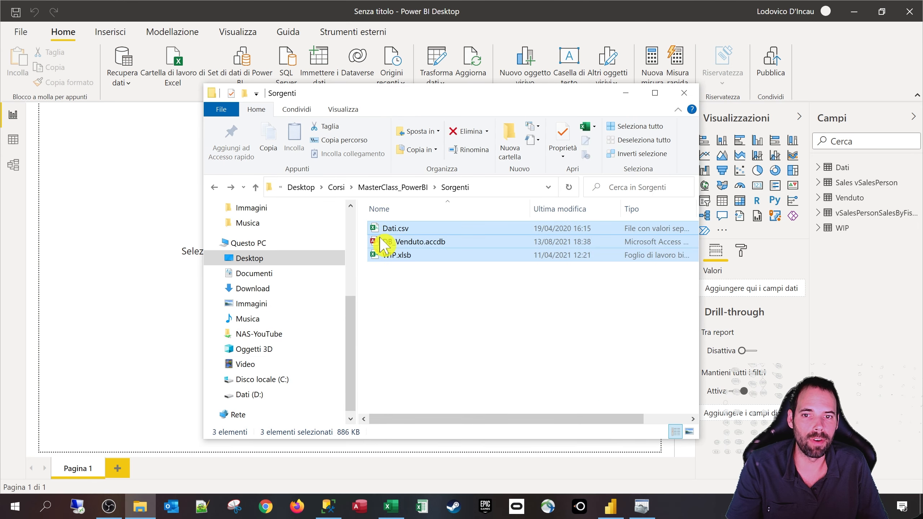
left_click_drag(487, 320, 384, 221)
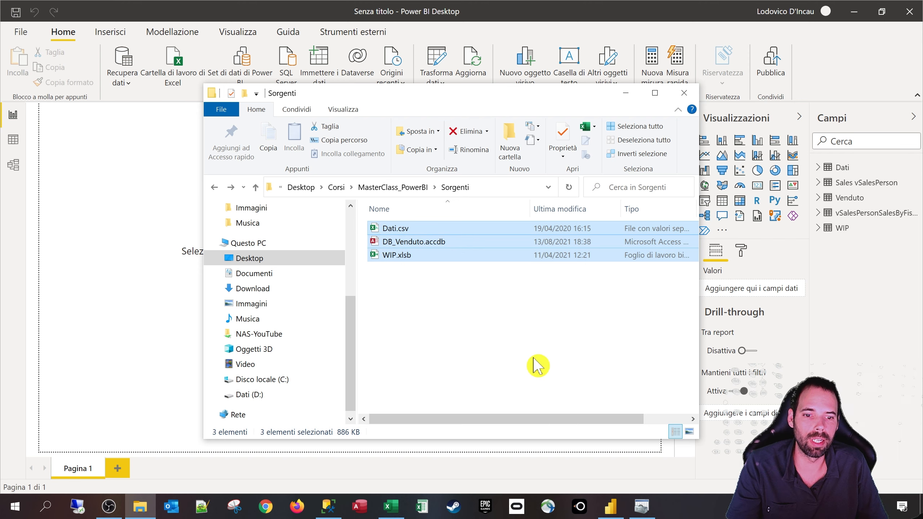
left_click(508, 354)
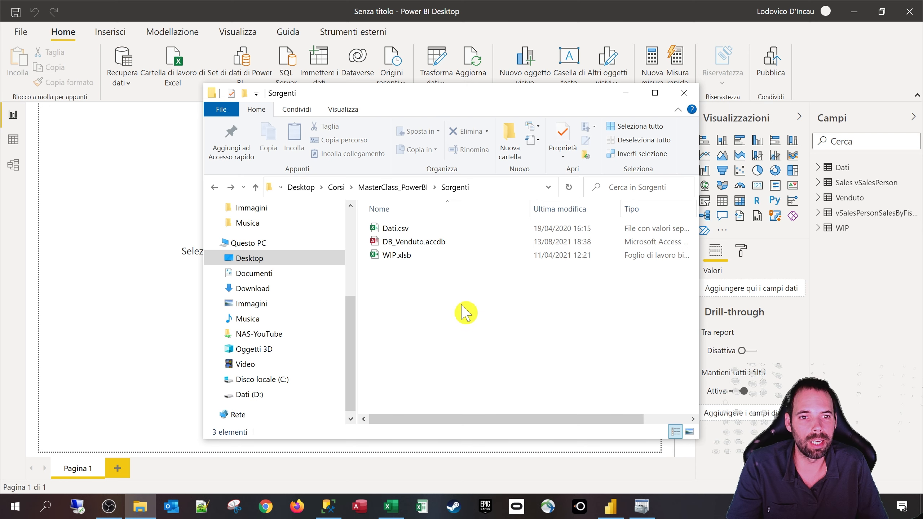
left_click(542, 31)
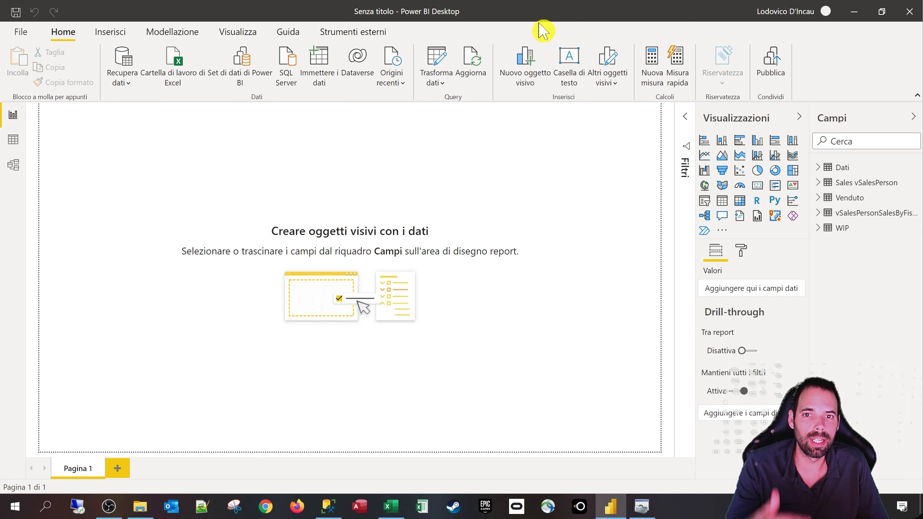